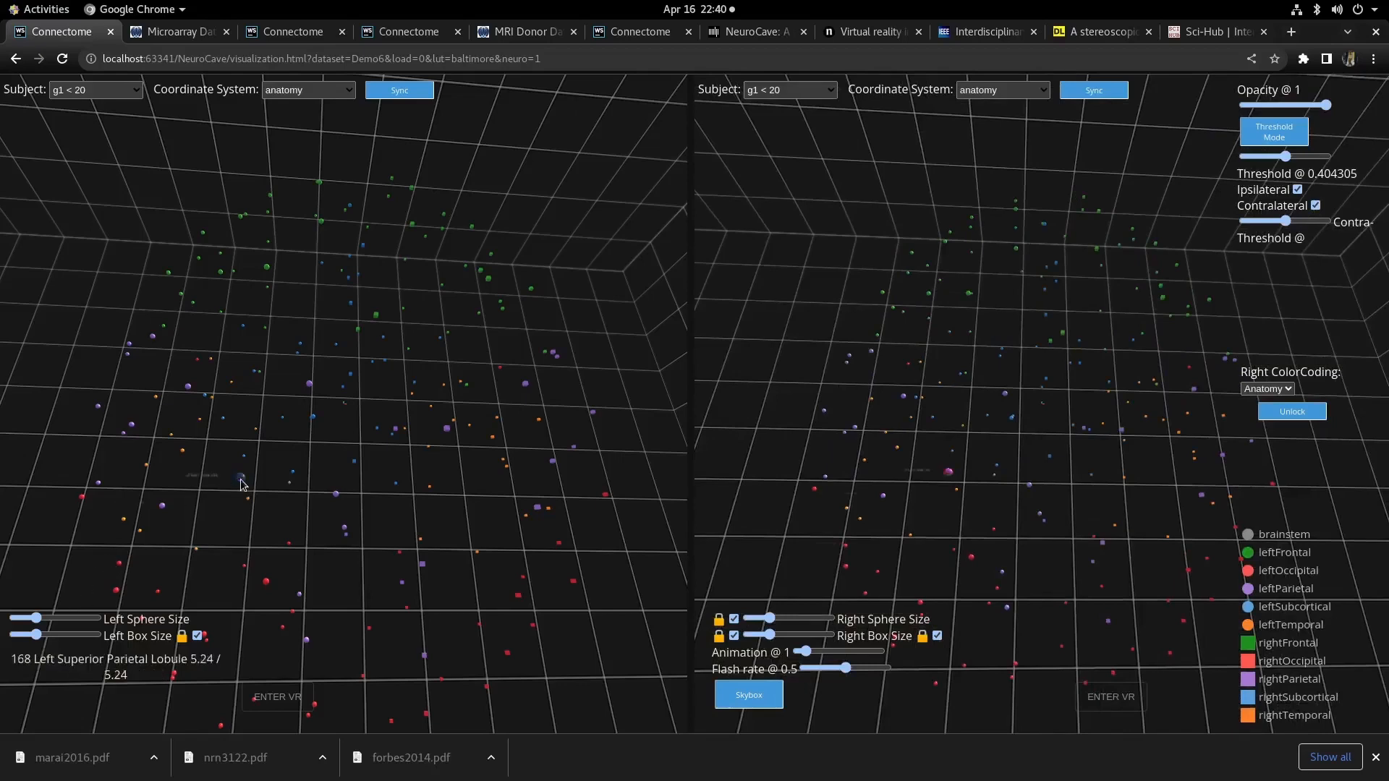
# - Adjust the left view's node sphere and box sizes with their sliders, unchecking the right box size option
pyautogui.scroll(3, 221, 471)
pyautogui.scroll(-3, 221, 472)
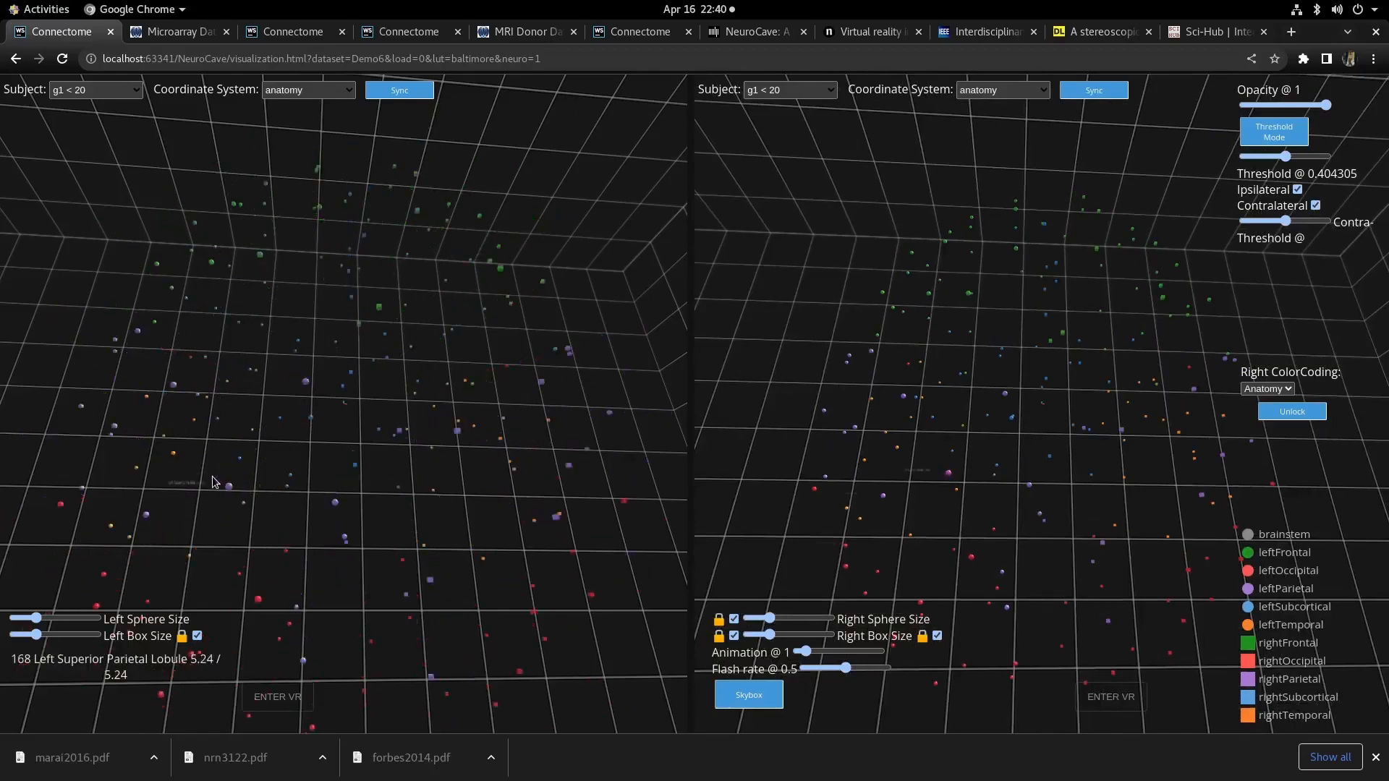
pyautogui.click(57, 620)
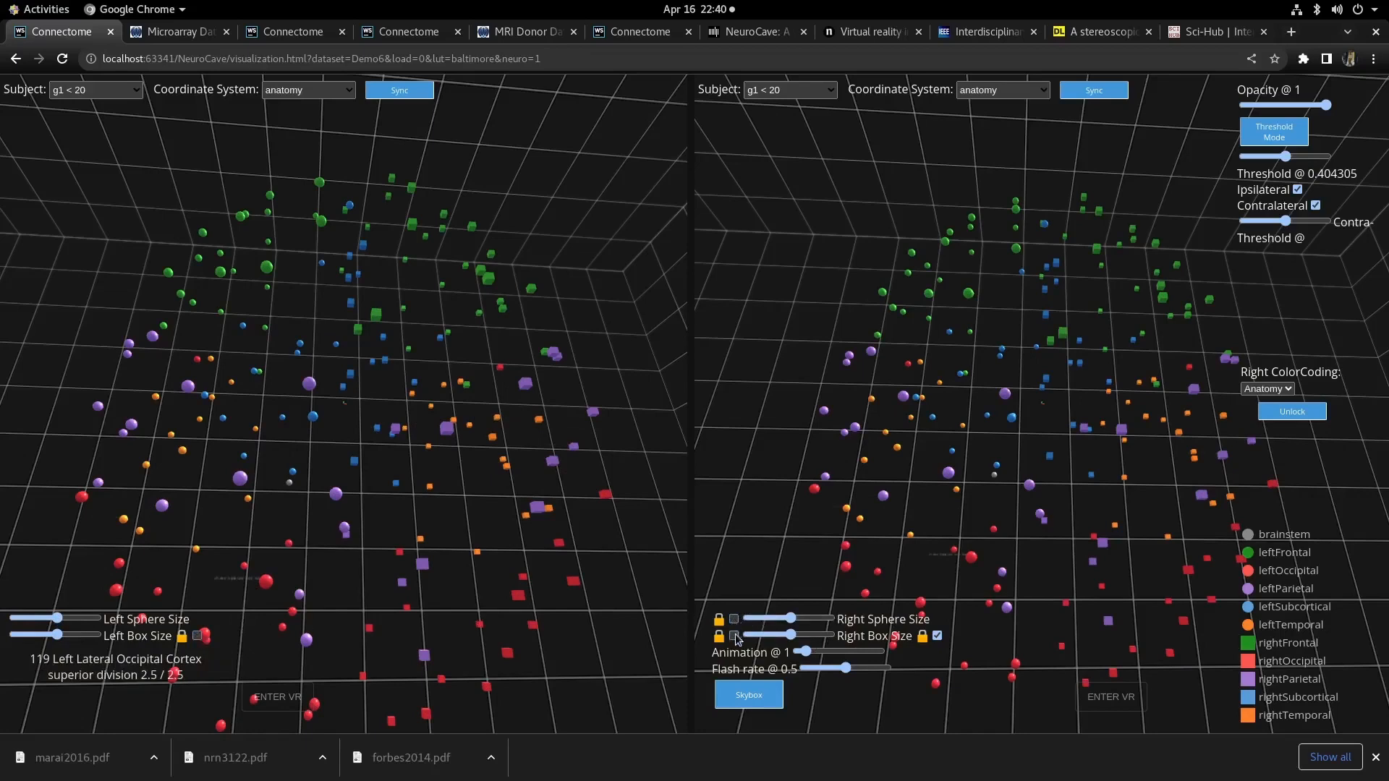
pyautogui.click(938, 636)
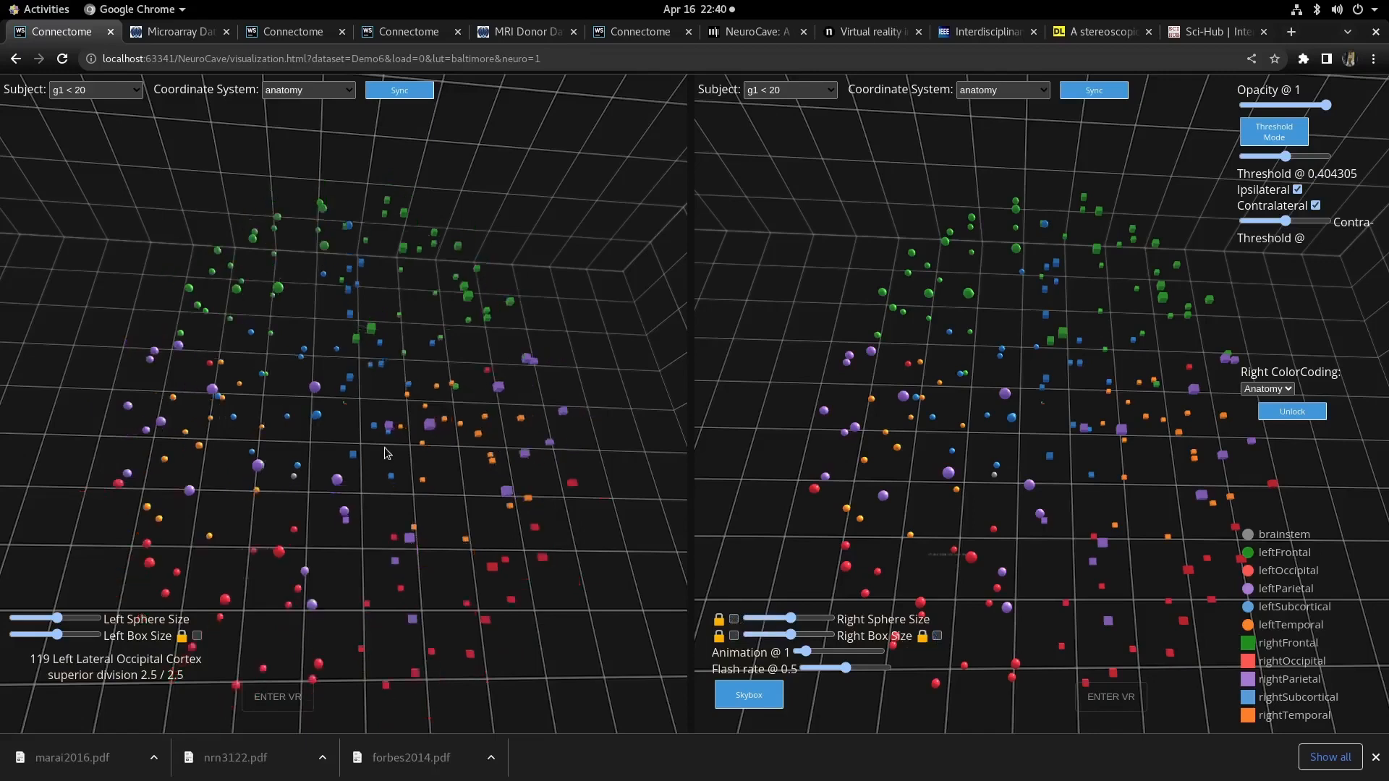
pyautogui.click(70, 618)
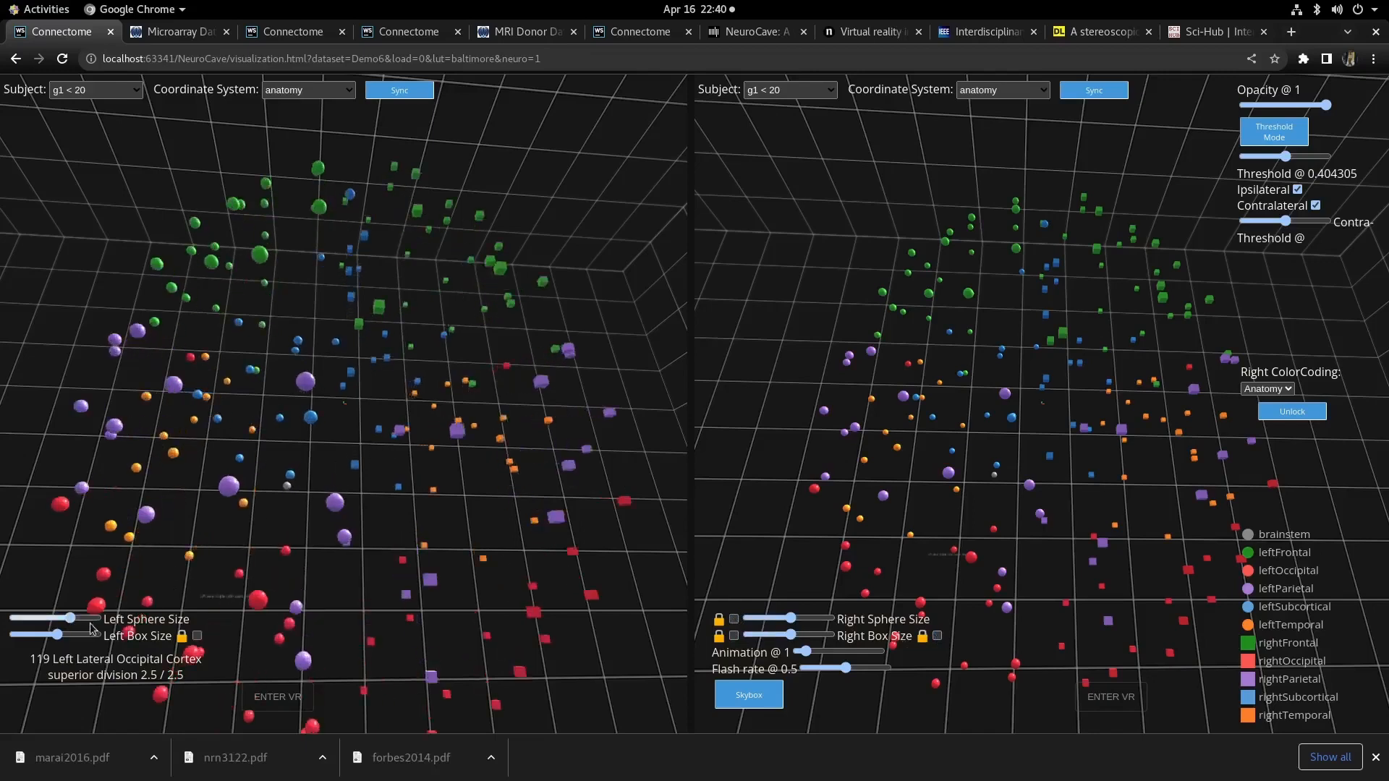
pyautogui.click(89, 635)
pyautogui.click(54, 635)
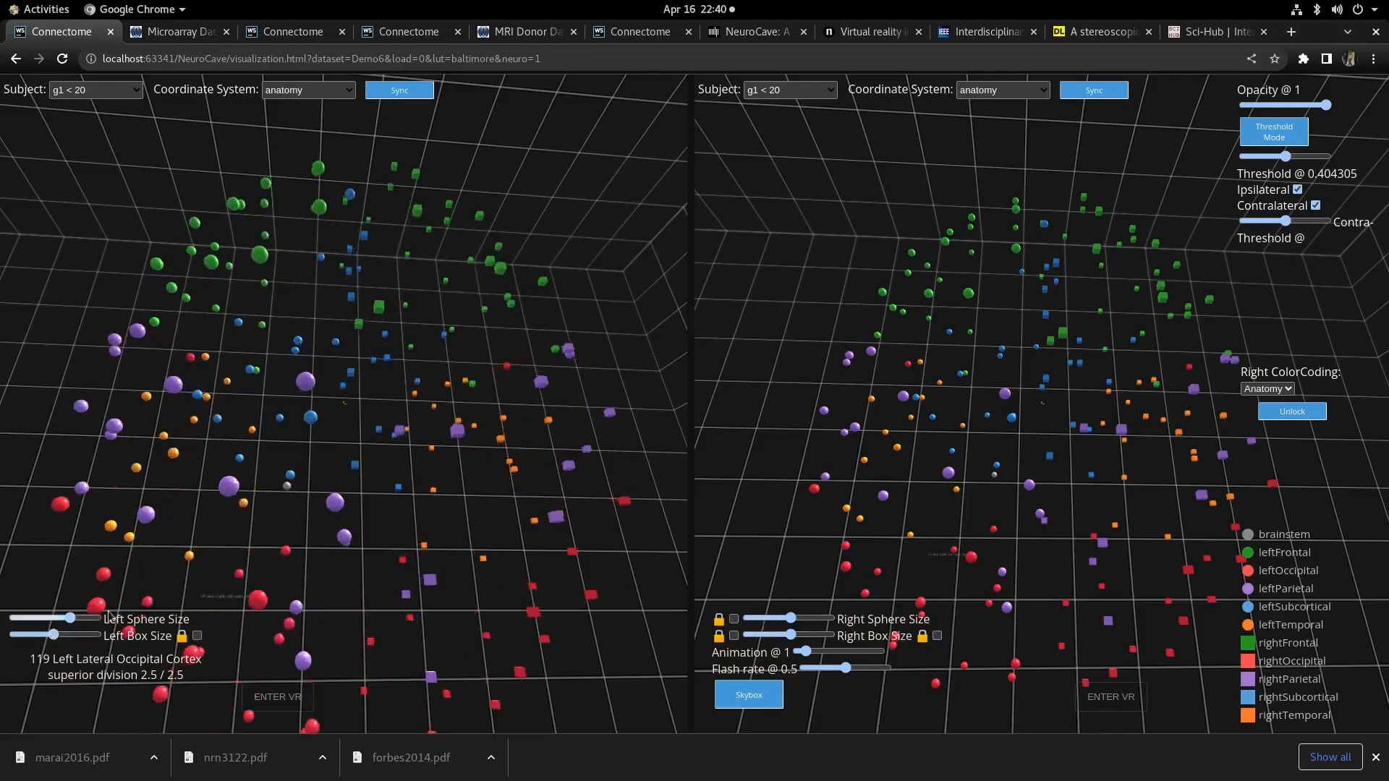
# - Enlarge the right view's node spheres and adjust its box size with the right sliders
pyautogui.click(774, 619)
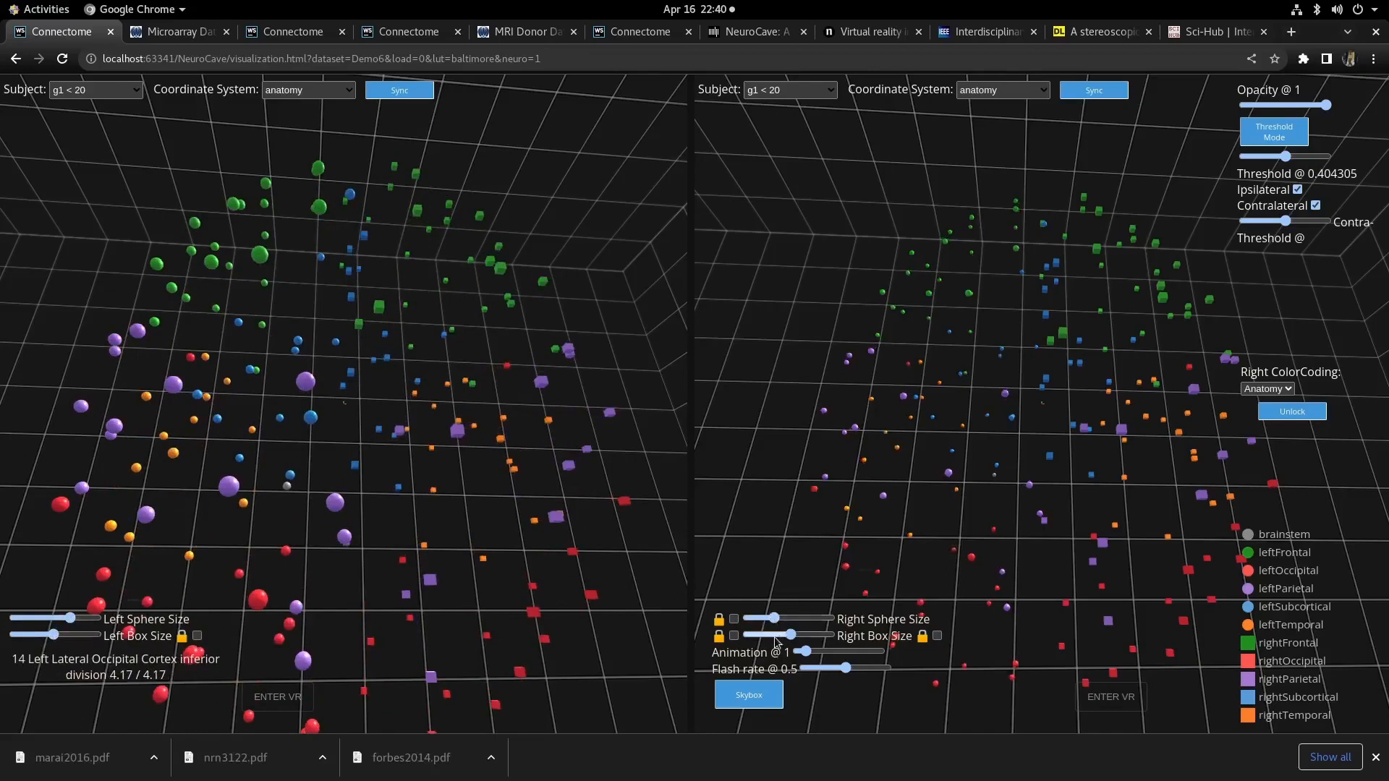
pyautogui.click(775, 636)
pyautogui.click(795, 637)
pyautogui.click(804, 619)
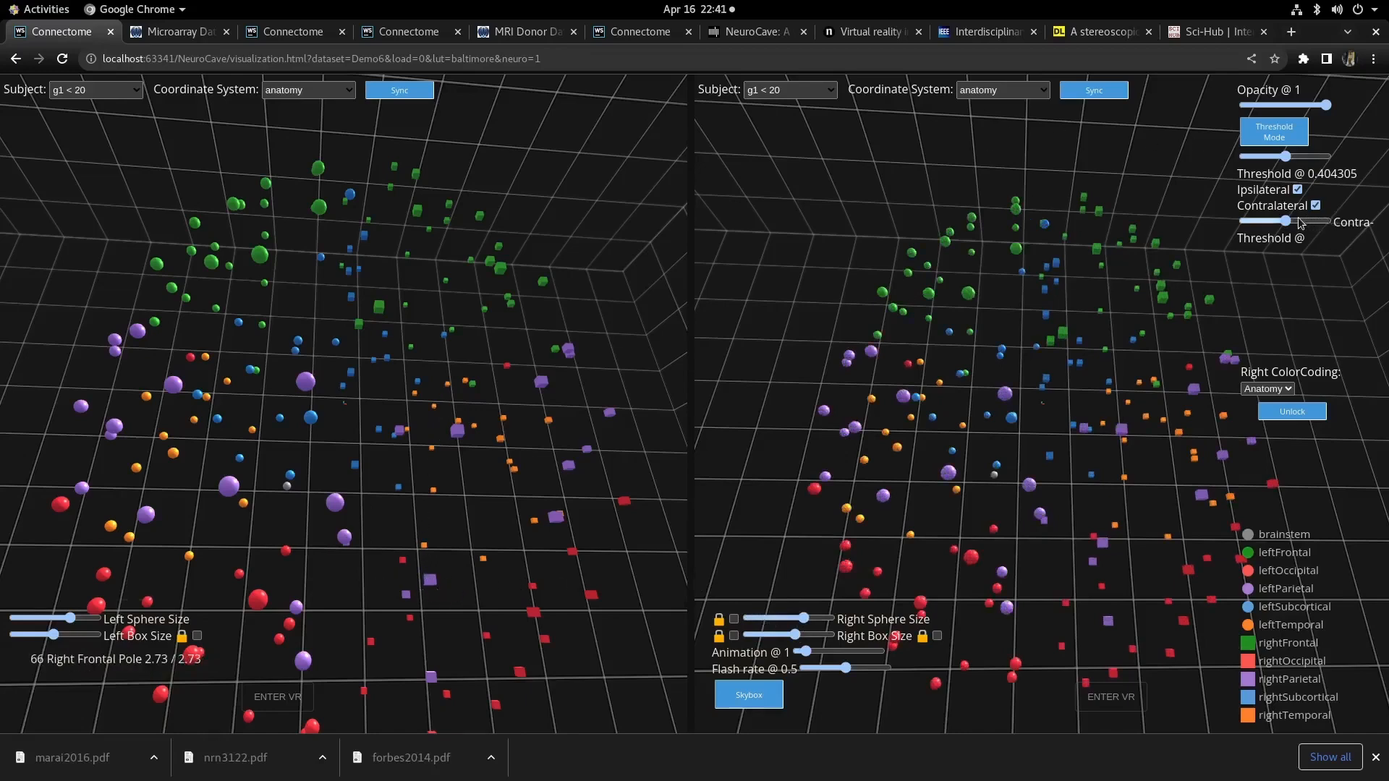
# - Select three nodes in the right view to display their connecting edges
pyautogui.click(904, 400)
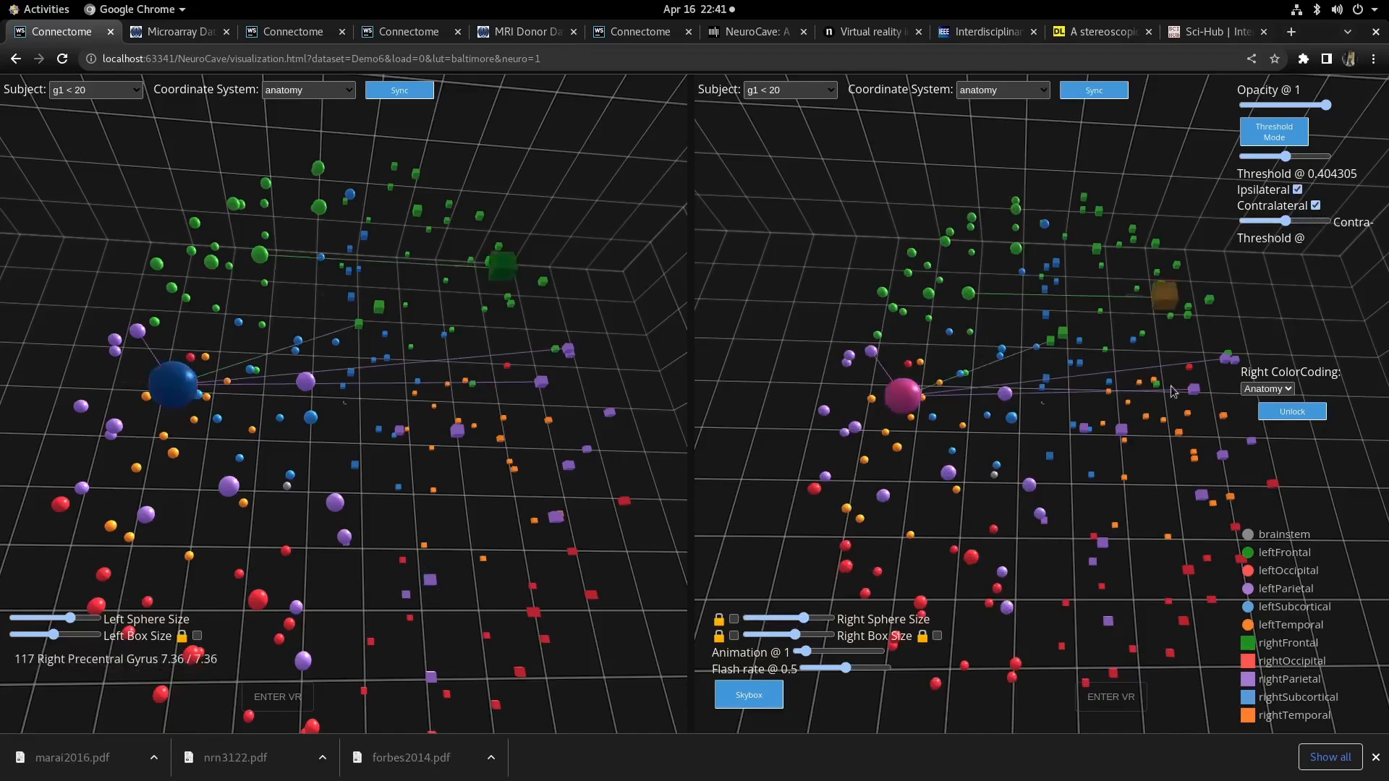
pyautogui.click(1199, 496)
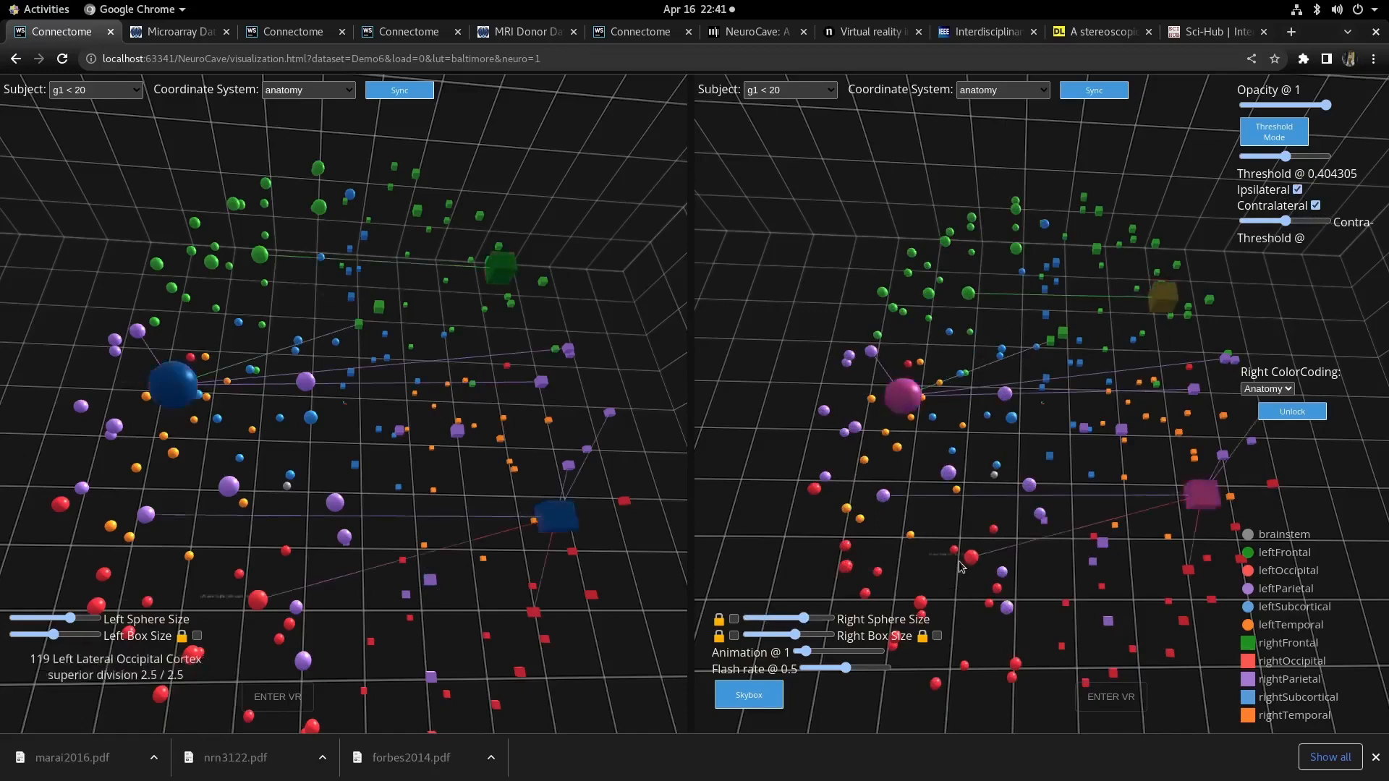
pyautogui.click(915, 603)
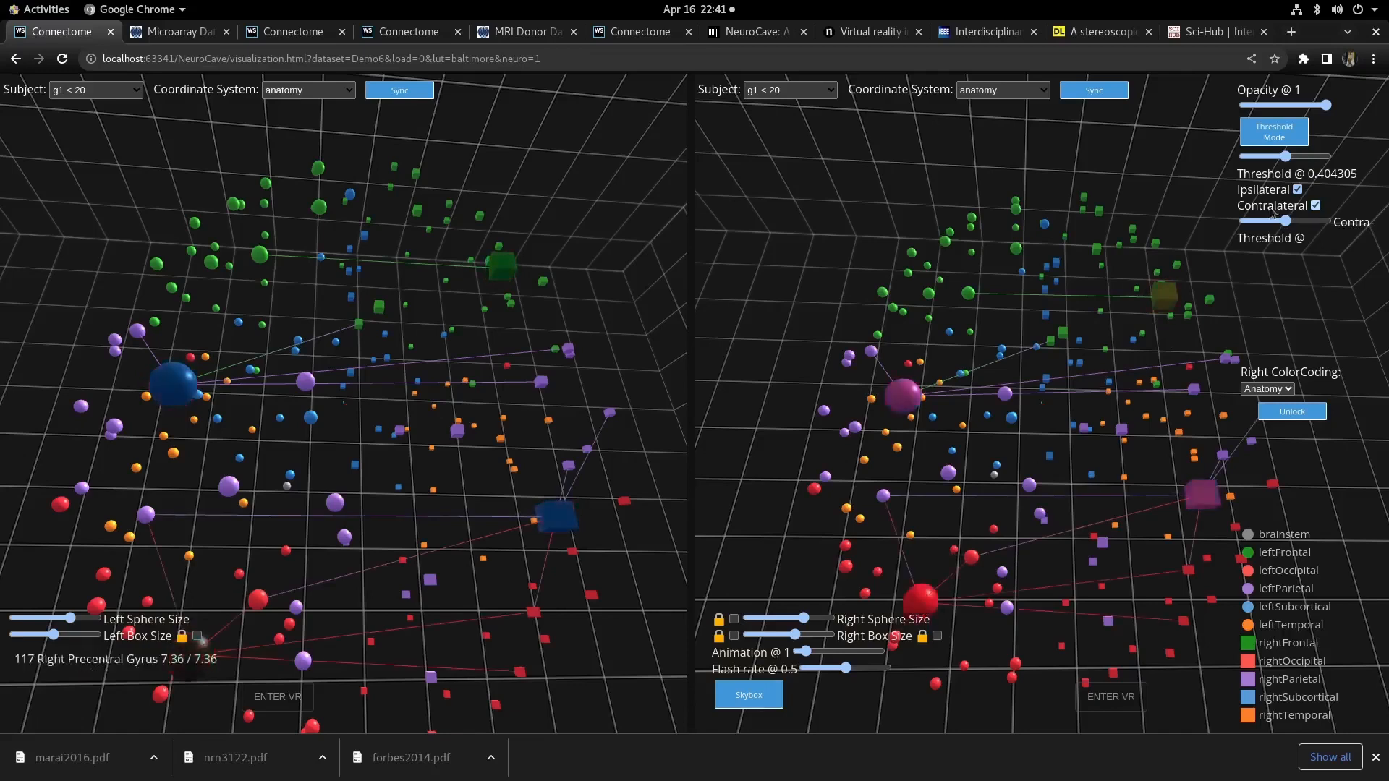
# - Adjust the contra-threshold and ipsi-threshold sliders to change which edges are shown
pyautogui.click(1311, 222)
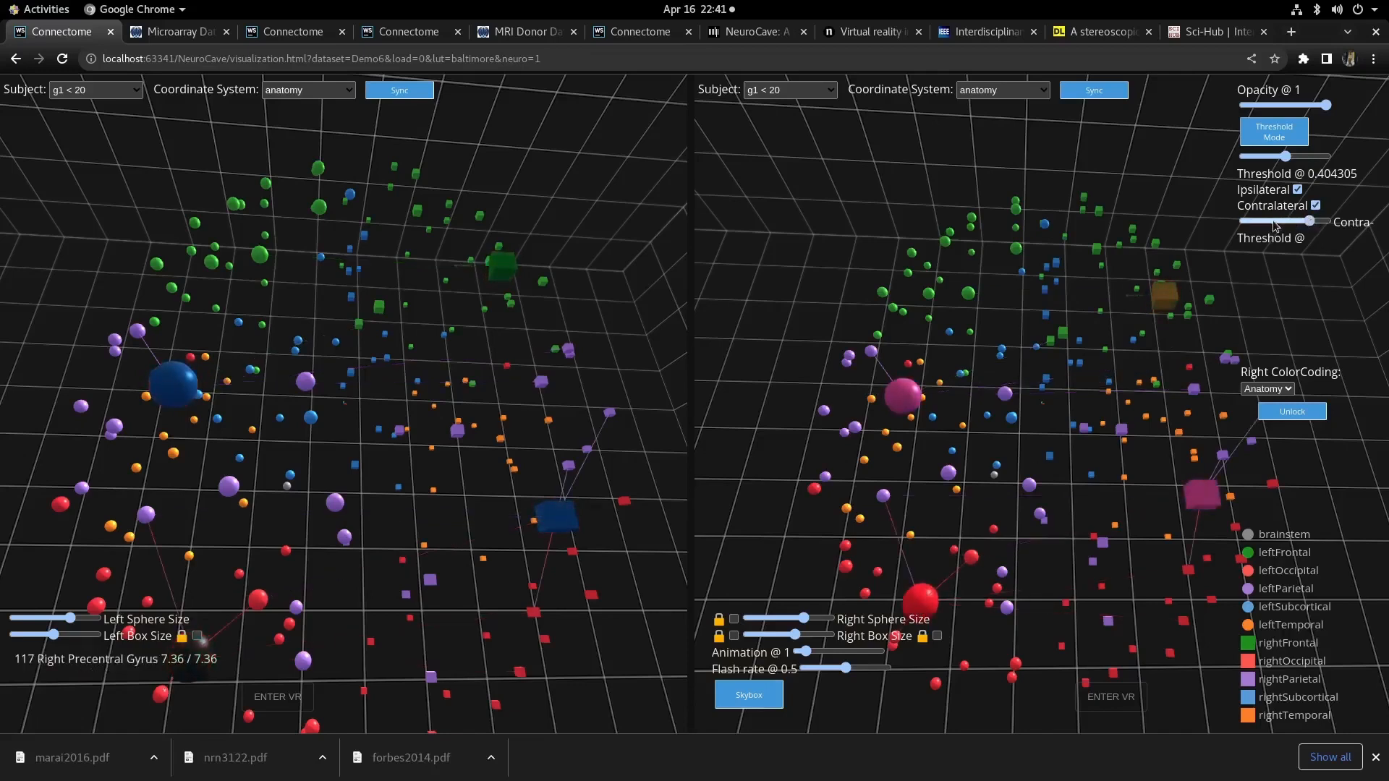
pyautogui.click(1275, 222)
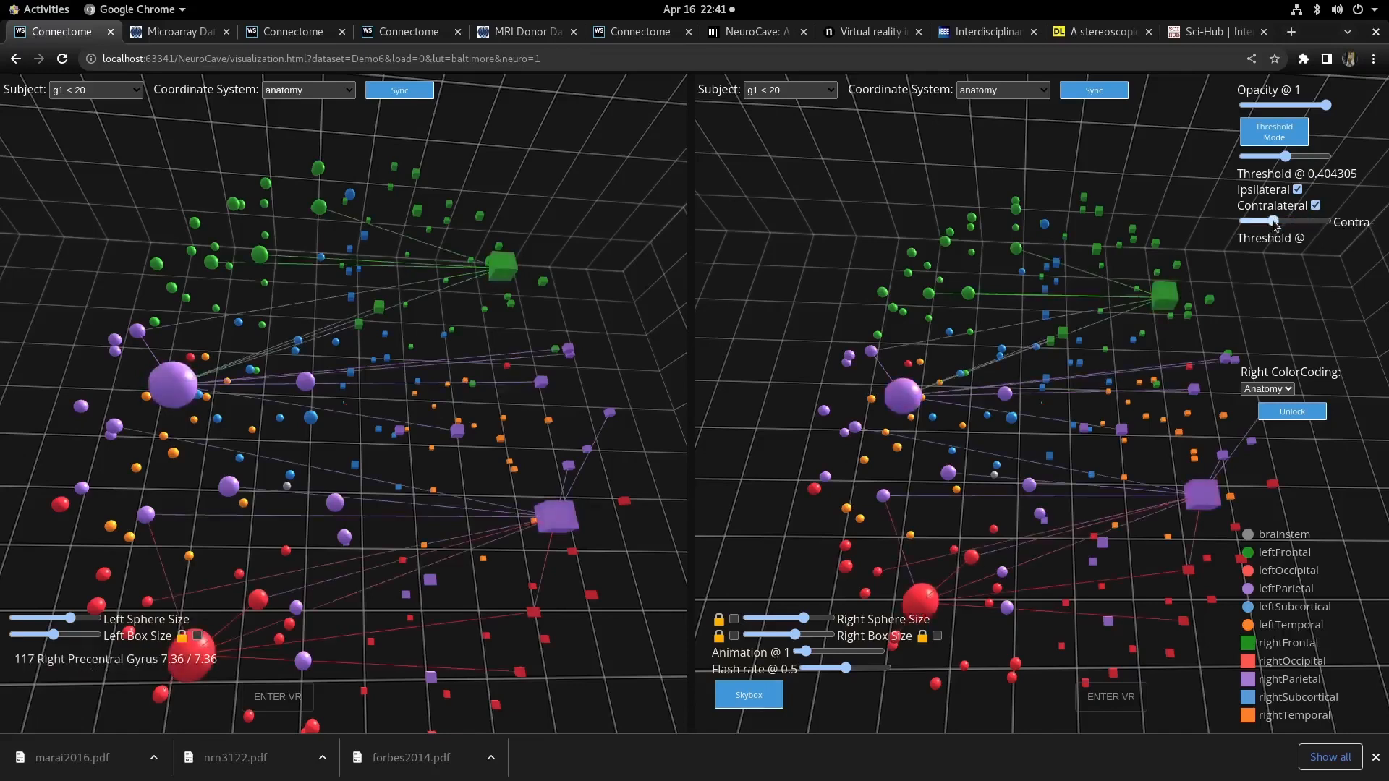
pyautogui.click(1313, 158)
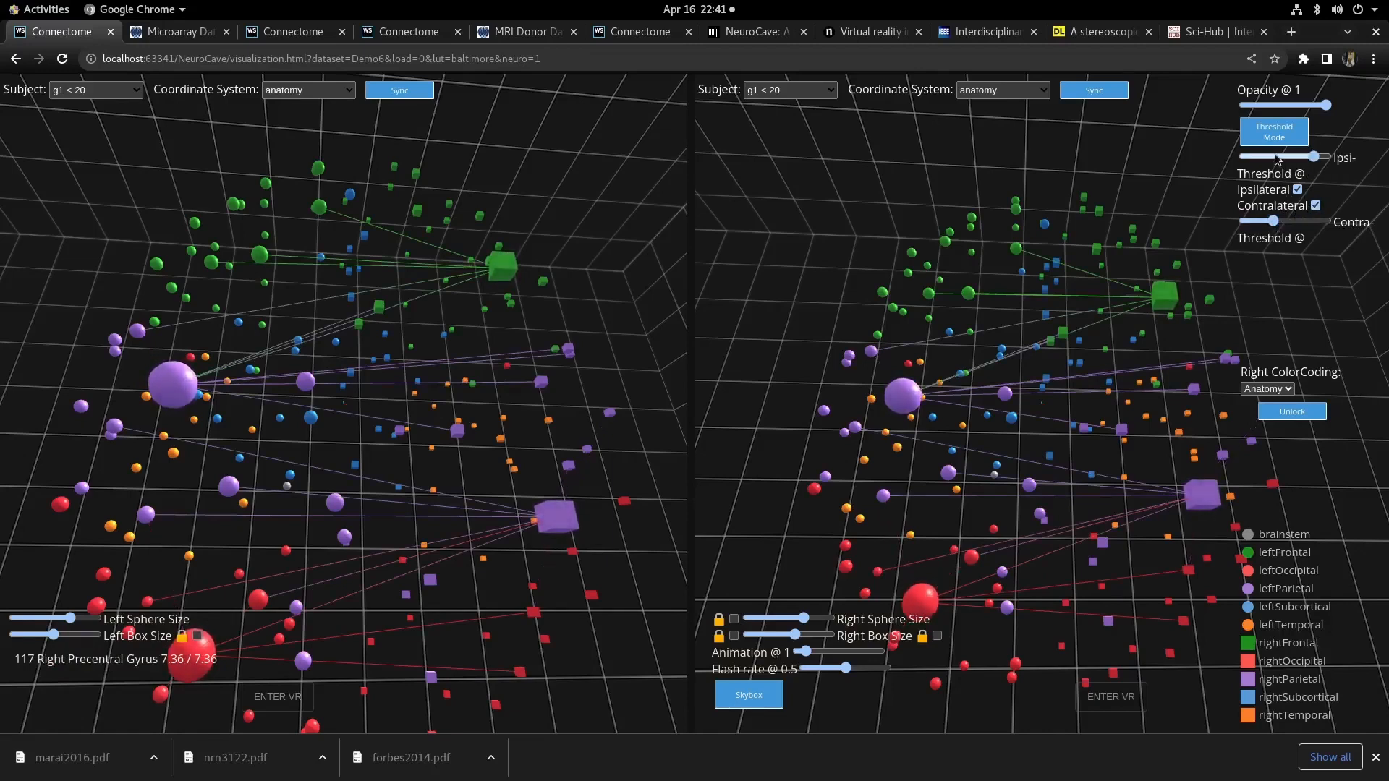
# - Switch from threshold mode to edge-count mode and set the number of edges to 11
pyautogui.click(1295, 136)
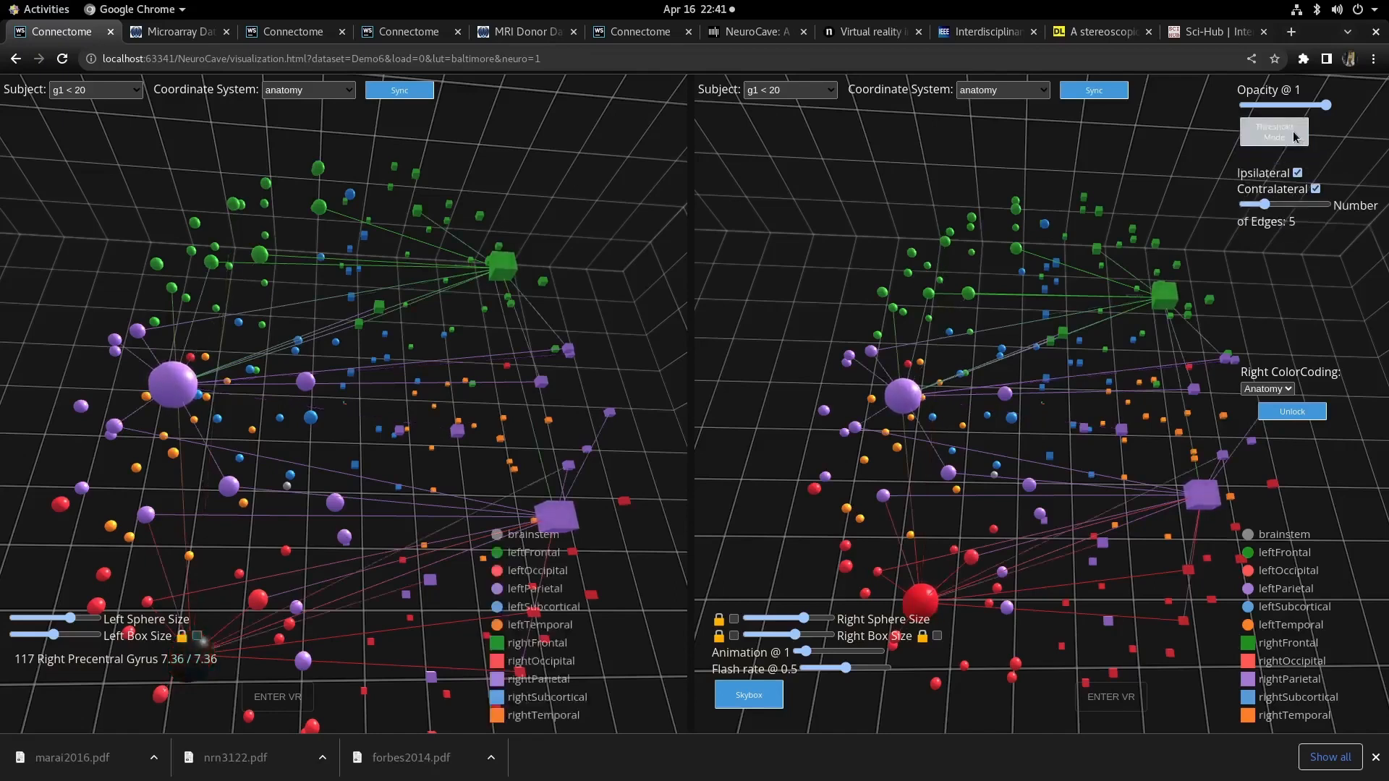
pyautogui.click(1302, 205)
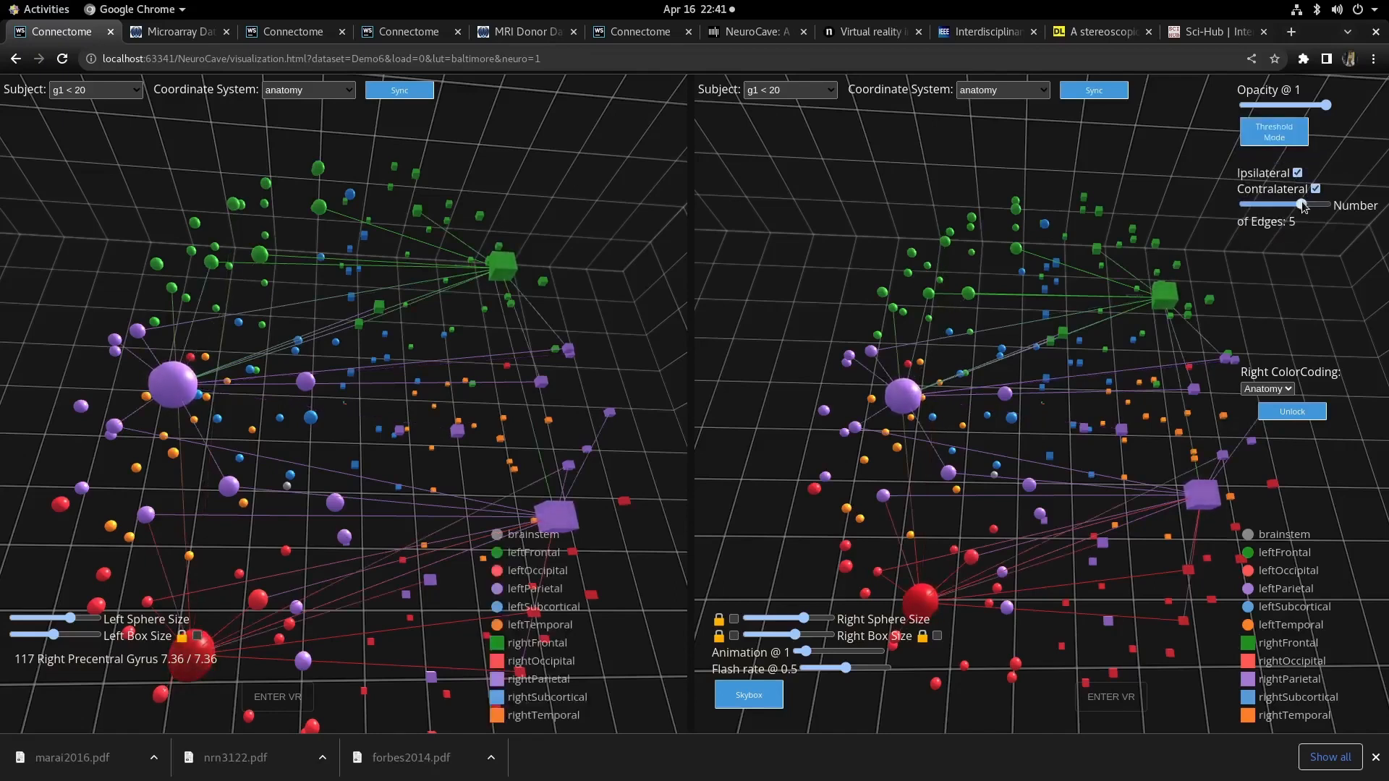
pyautogui.click(1289, 206)
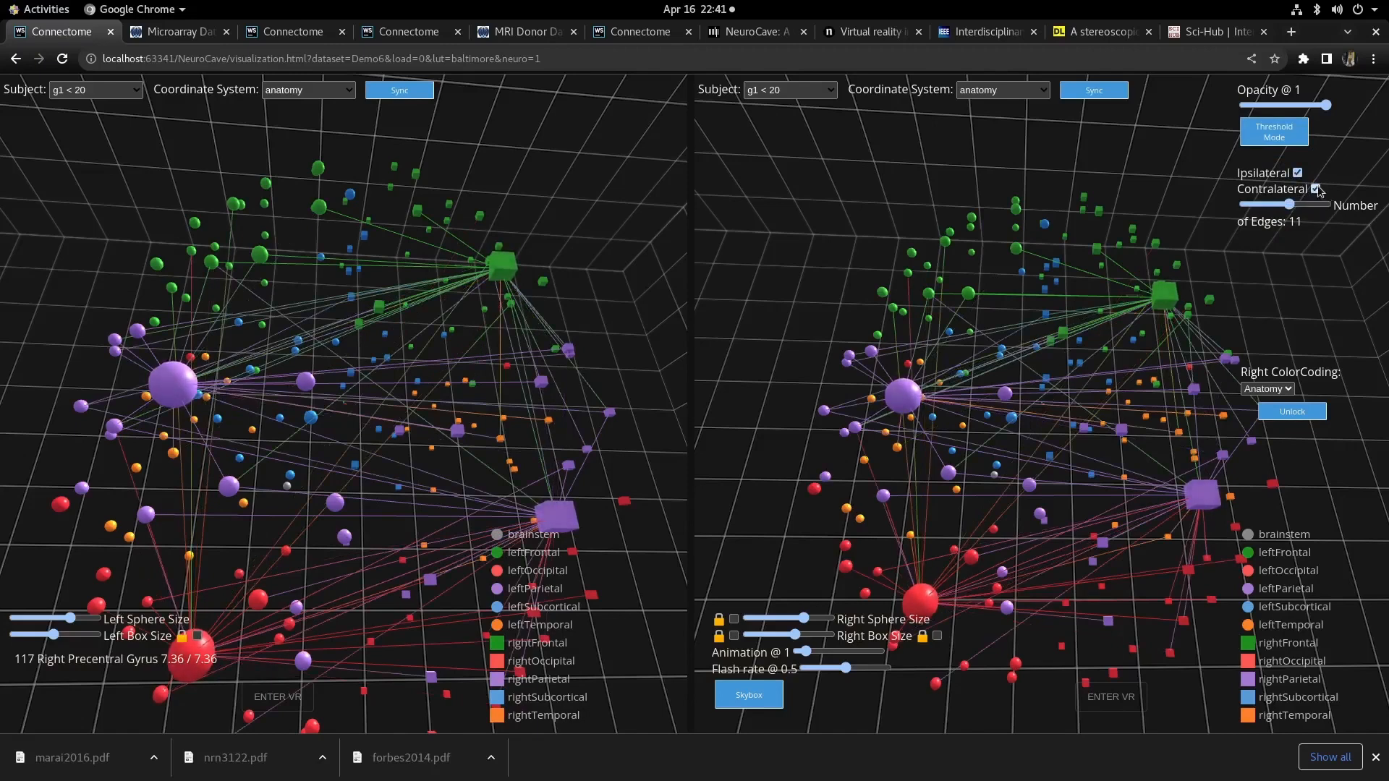
# - Toggle the ipsilateral and contralateral edge filters off and back on, and raise the number of edges to 17
pyautogui.click(1316, 188)
pyautogui.click(1298, 173)
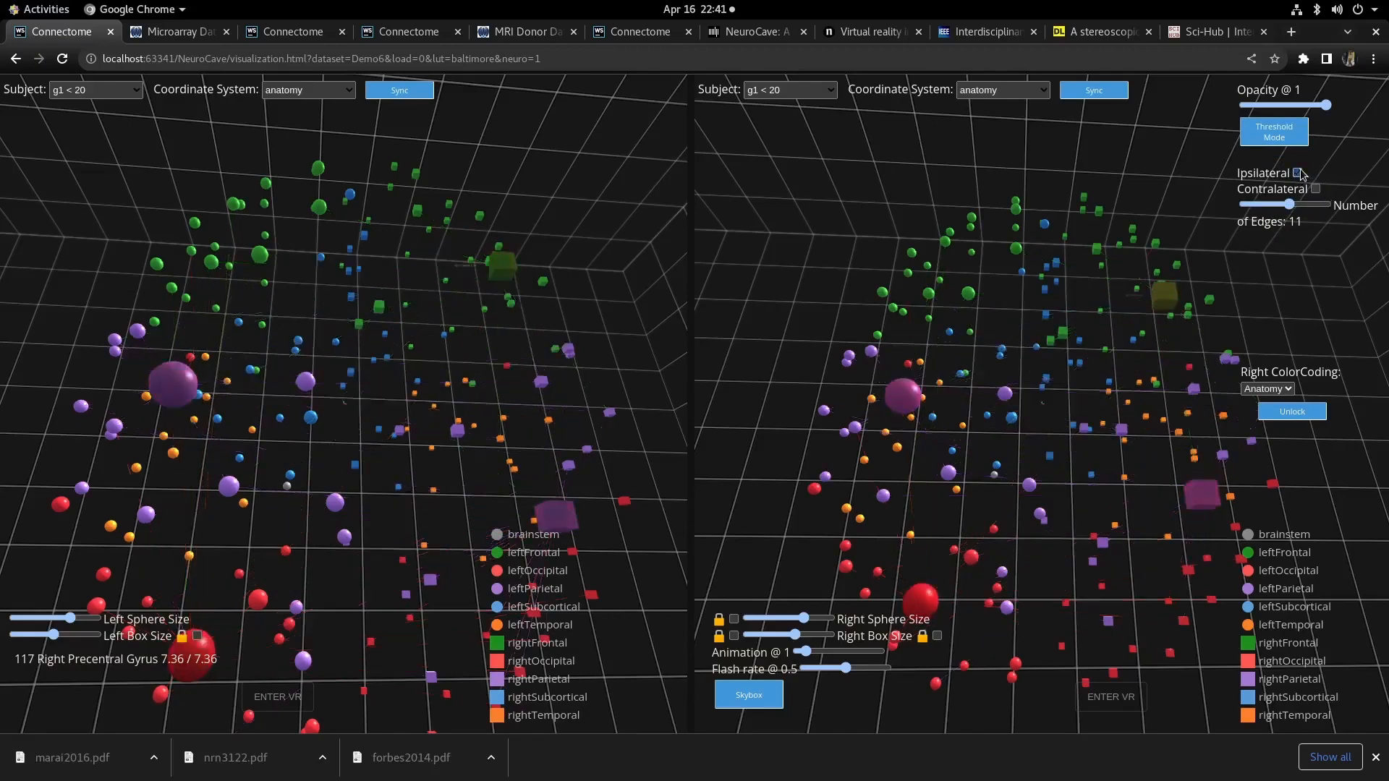
pyautogui.click(1316, 189)
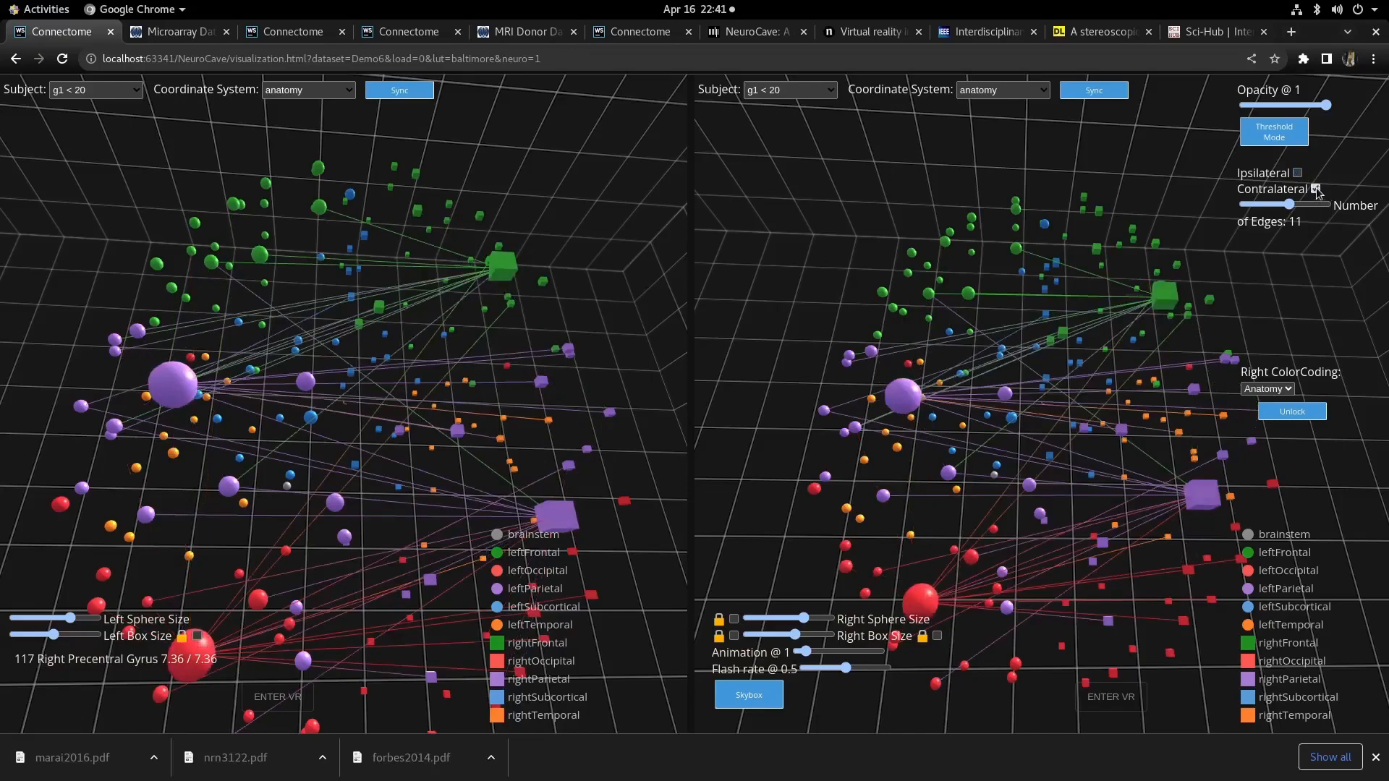
pyautogui.click(1298, 172)
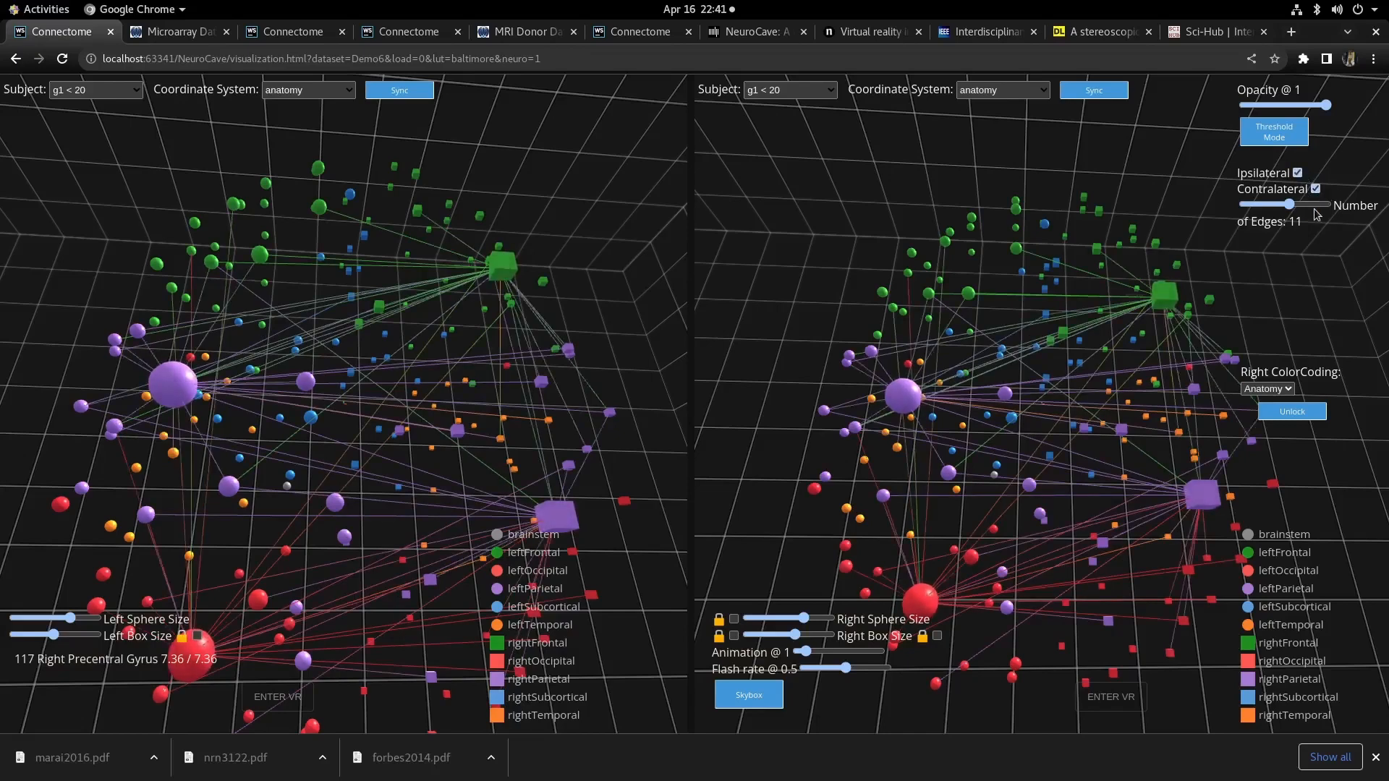
pyautogui.click(1314, 207)
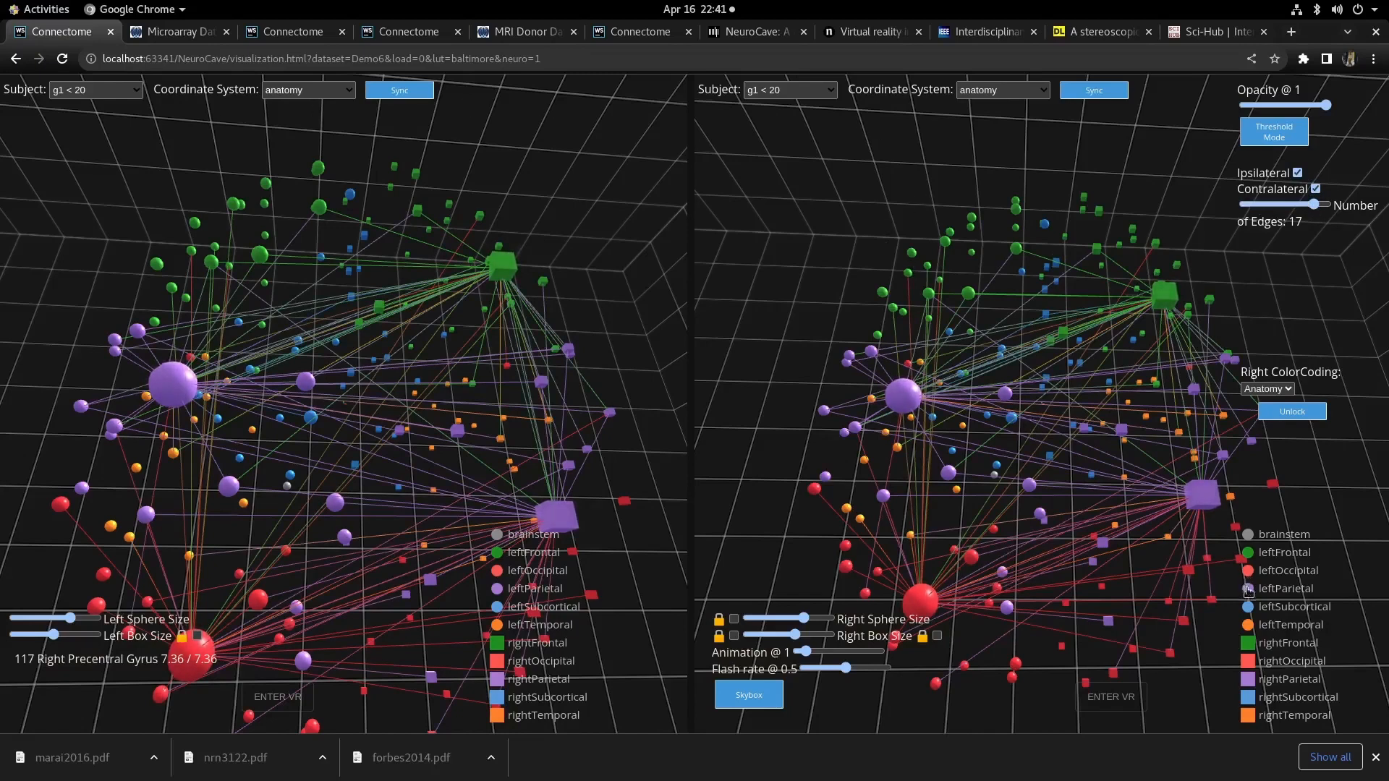
# - Unlock the color coding and set the left view's color coding to Q
pyautogui.click(1292, 411)
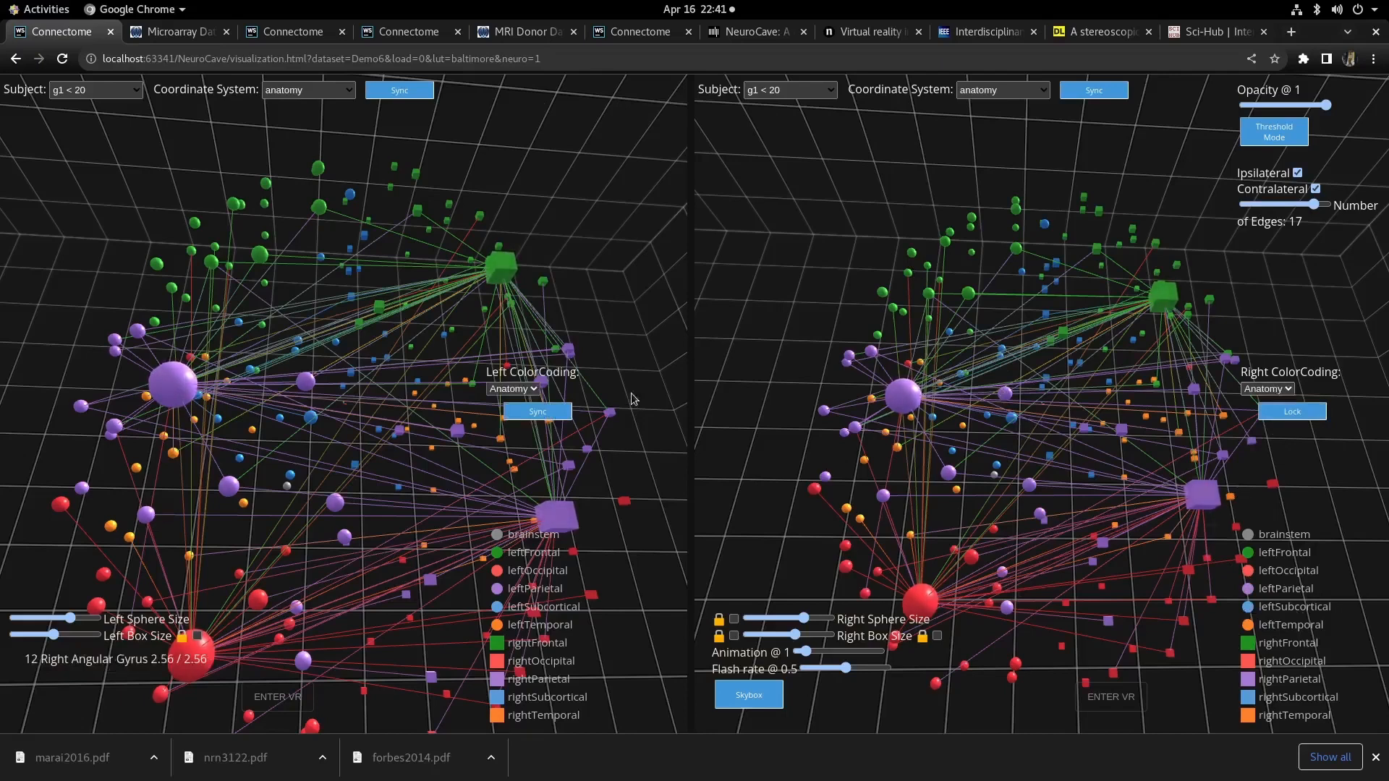
pyautogui.click(510, 390)
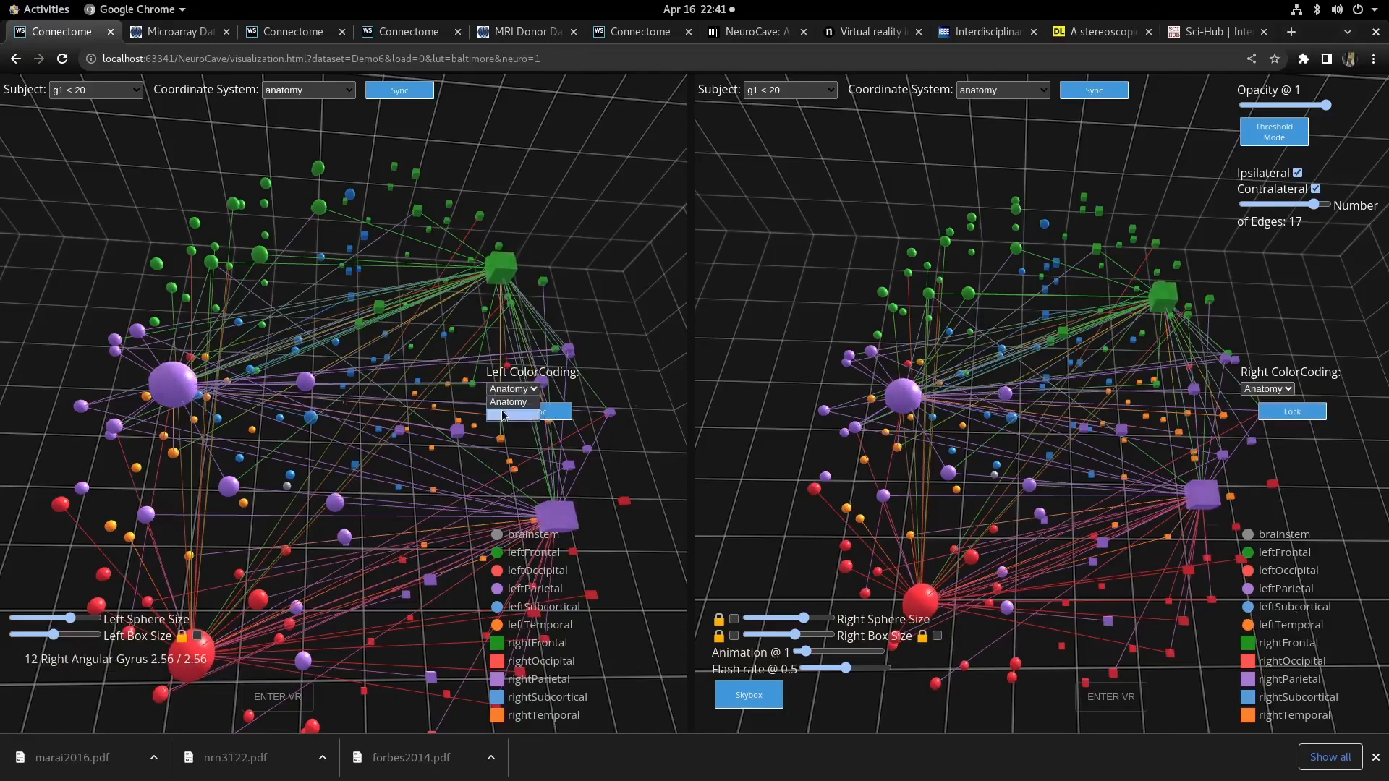
pyautogui.click(510, 418)
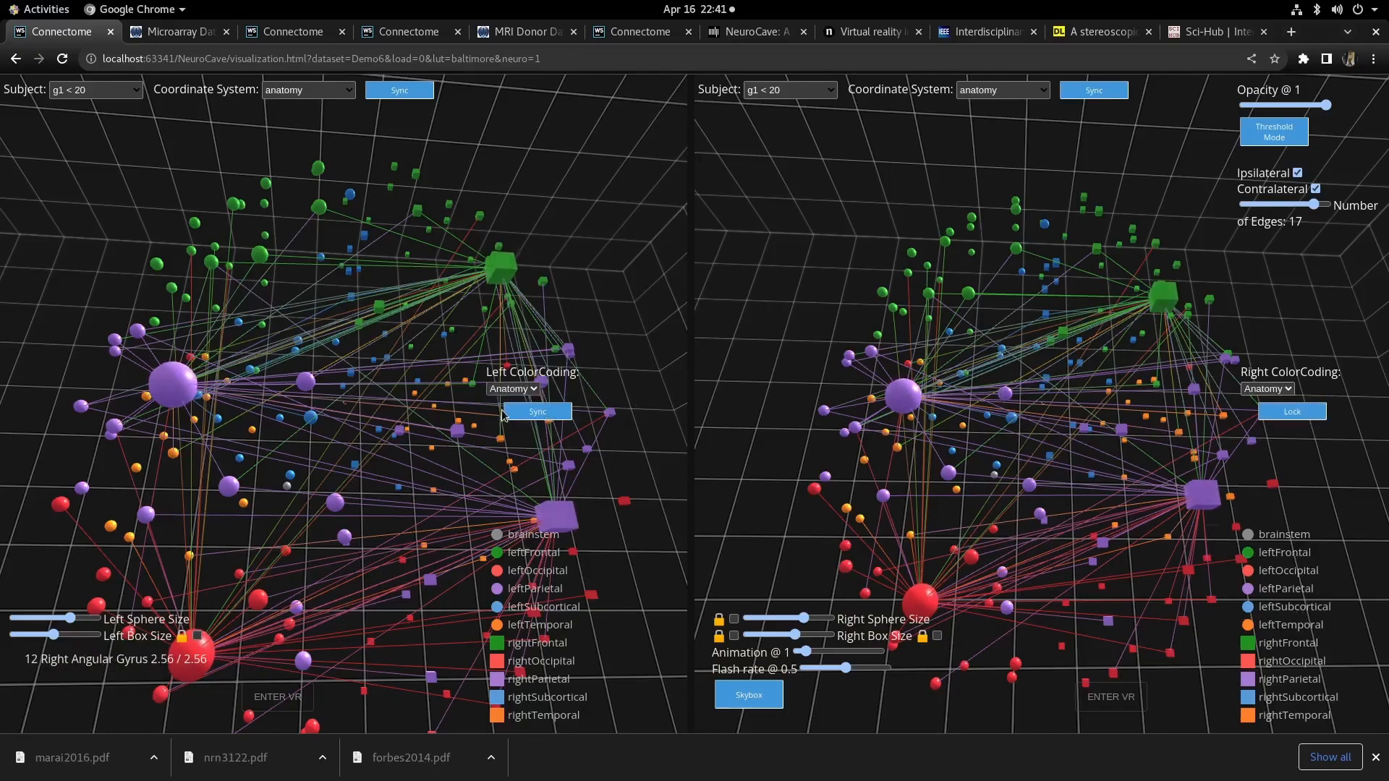
# - Change the left view's coordinate system to isomap_theta
pyautogui.click(292, 92)
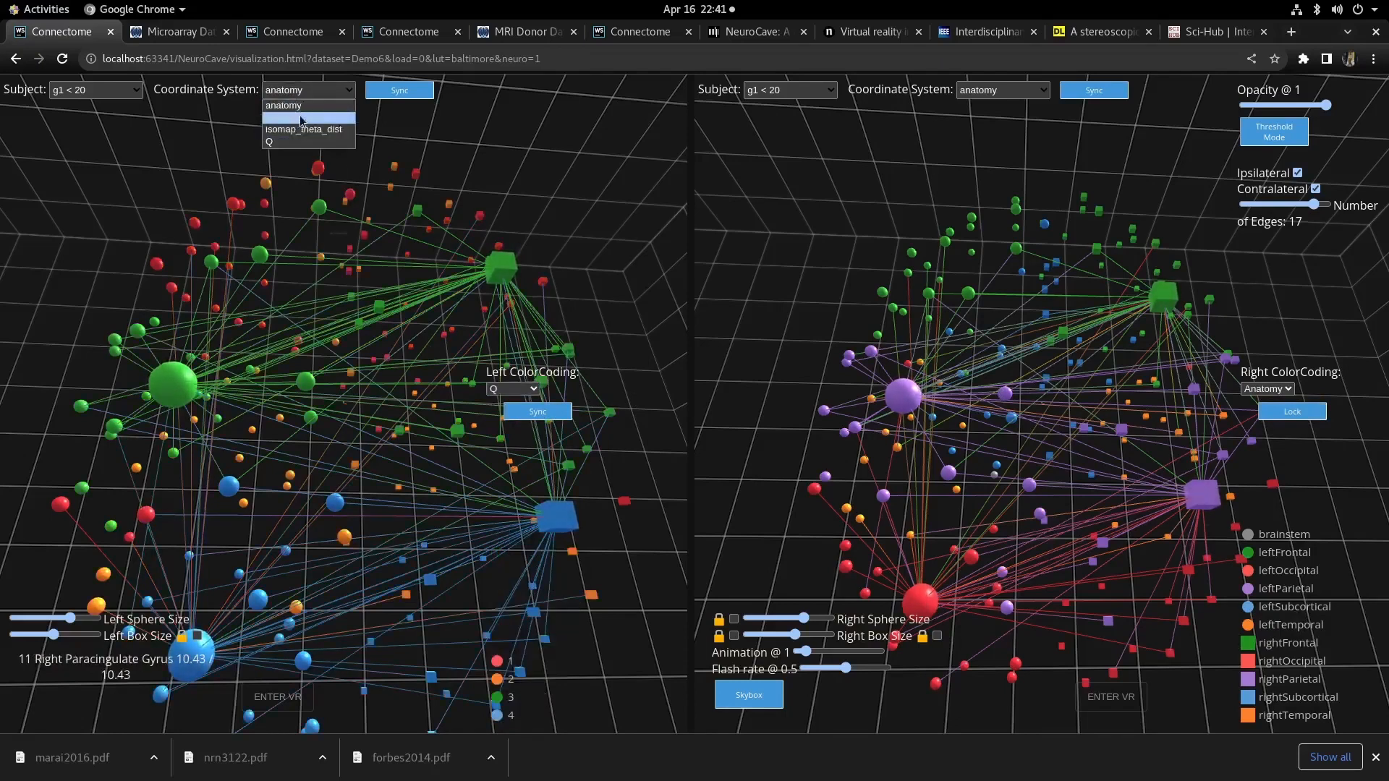
pyautogui.click(302, 118)
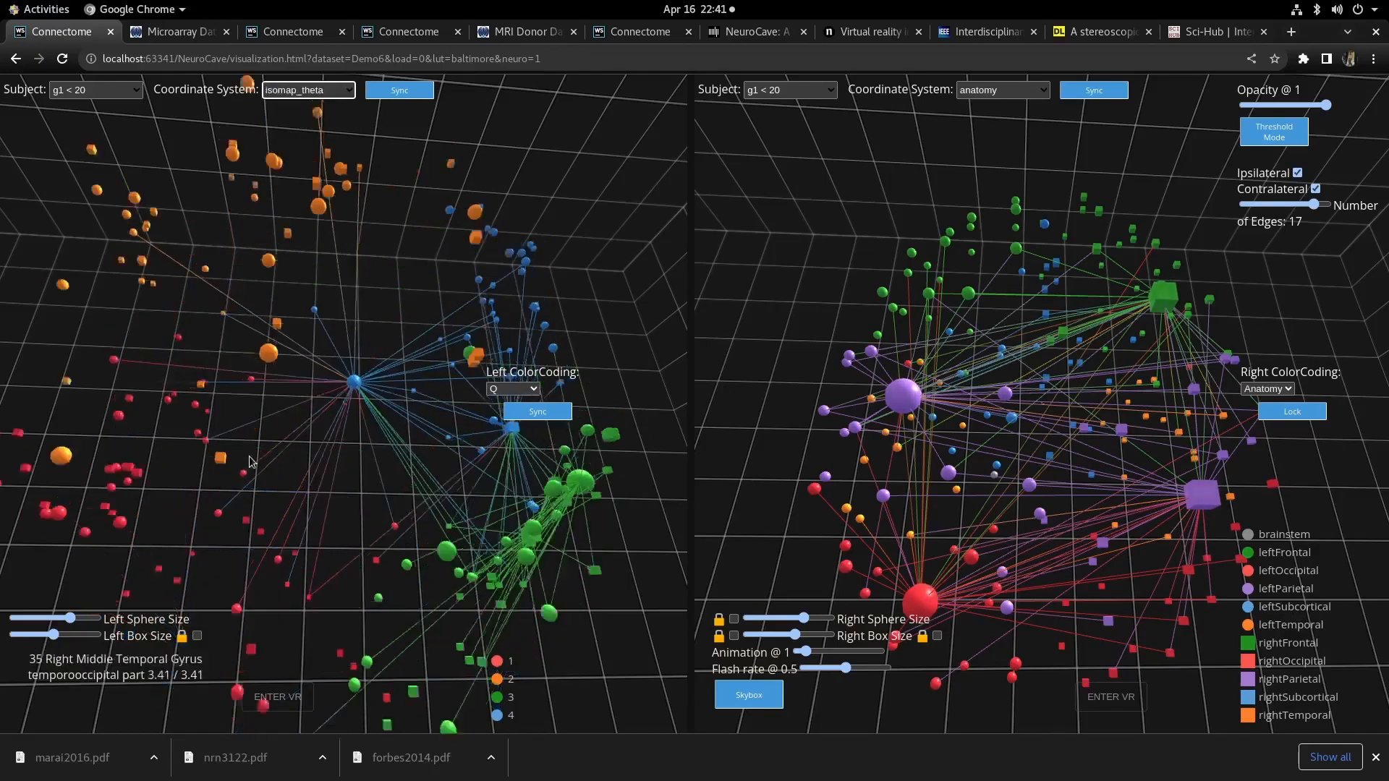
pyautogui.moveTo(191, 619); pyautogui.dragTo(553, 604)
pyautogui.moveTo(280, 460); pyautogui.dragTo(85, 595)
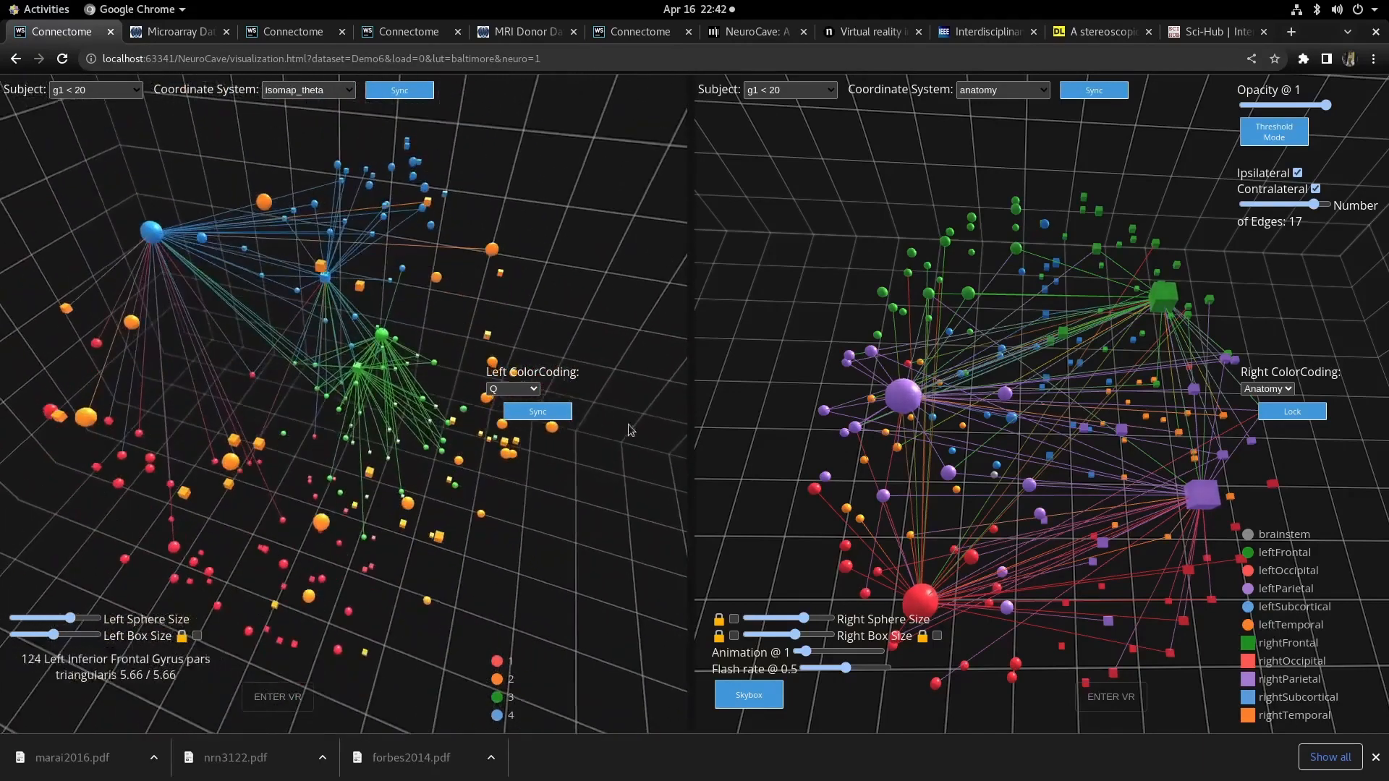
# - Set the animation to 90 and the flash rate to 0.8
pyautogui.scroll(-3, 902, 347)
pyautogui.moveTo(817, 487); pyautogui.dragTo(775, 474)
pyautogui.moveTo(427, 478); pyautogui.dragTo(452, 560)
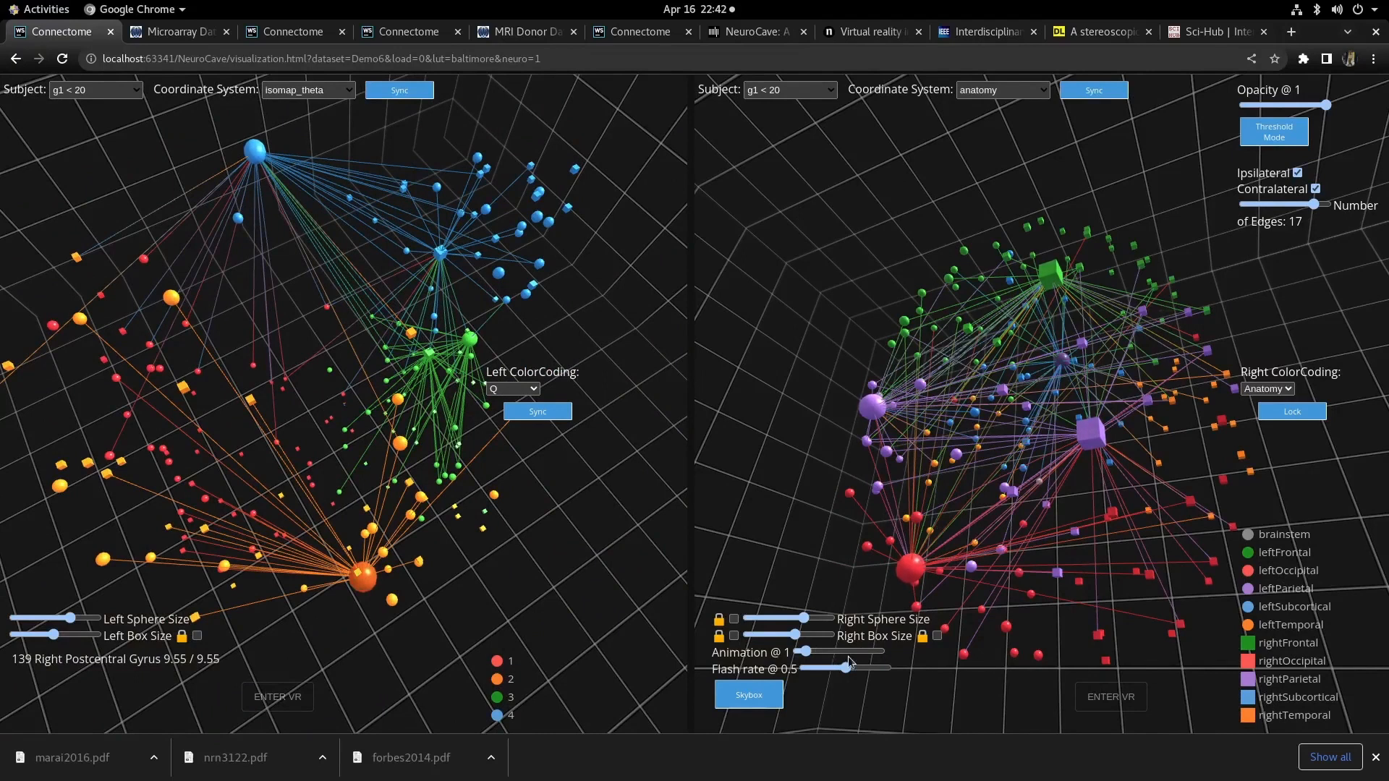
pyautogui.moveTo(861, 653); pyautogui.dragTo(877, 654)
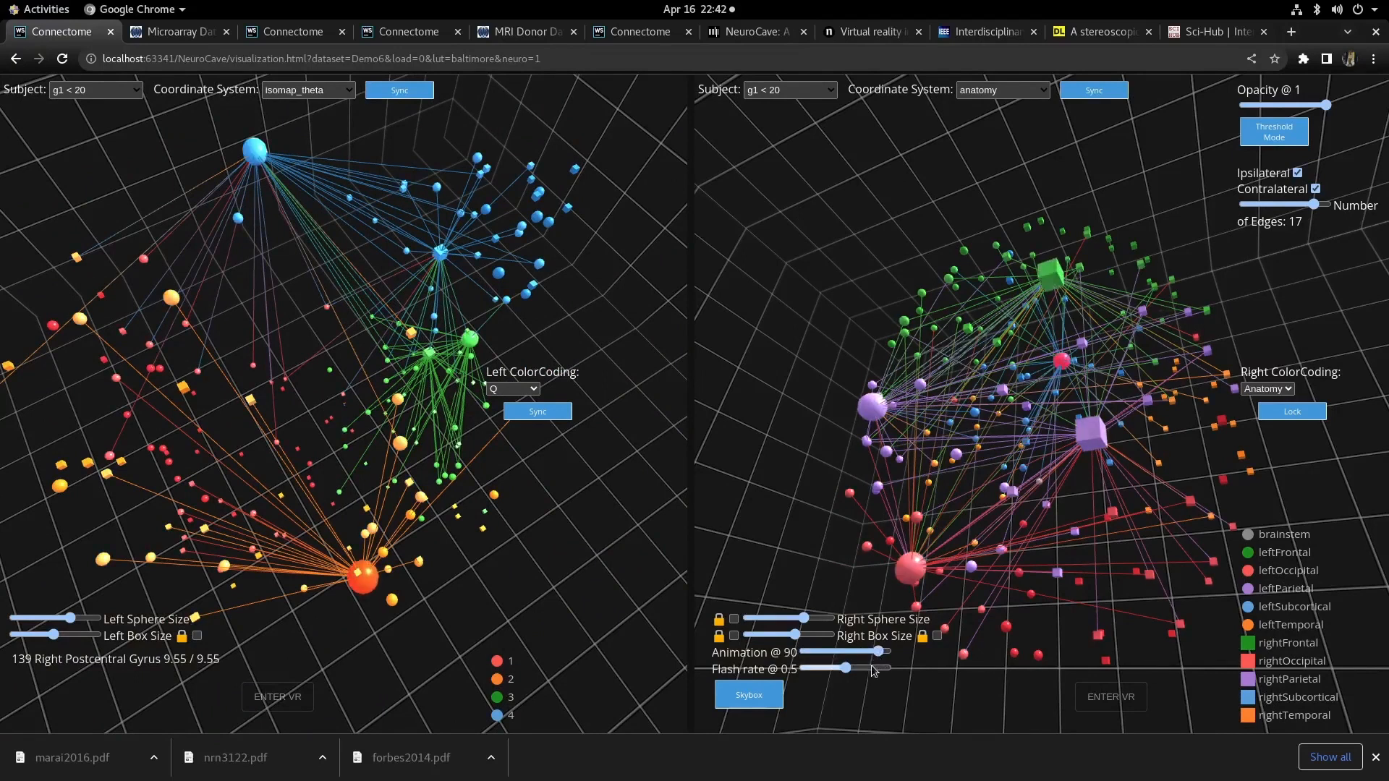
pyautogui.click(870, 669)
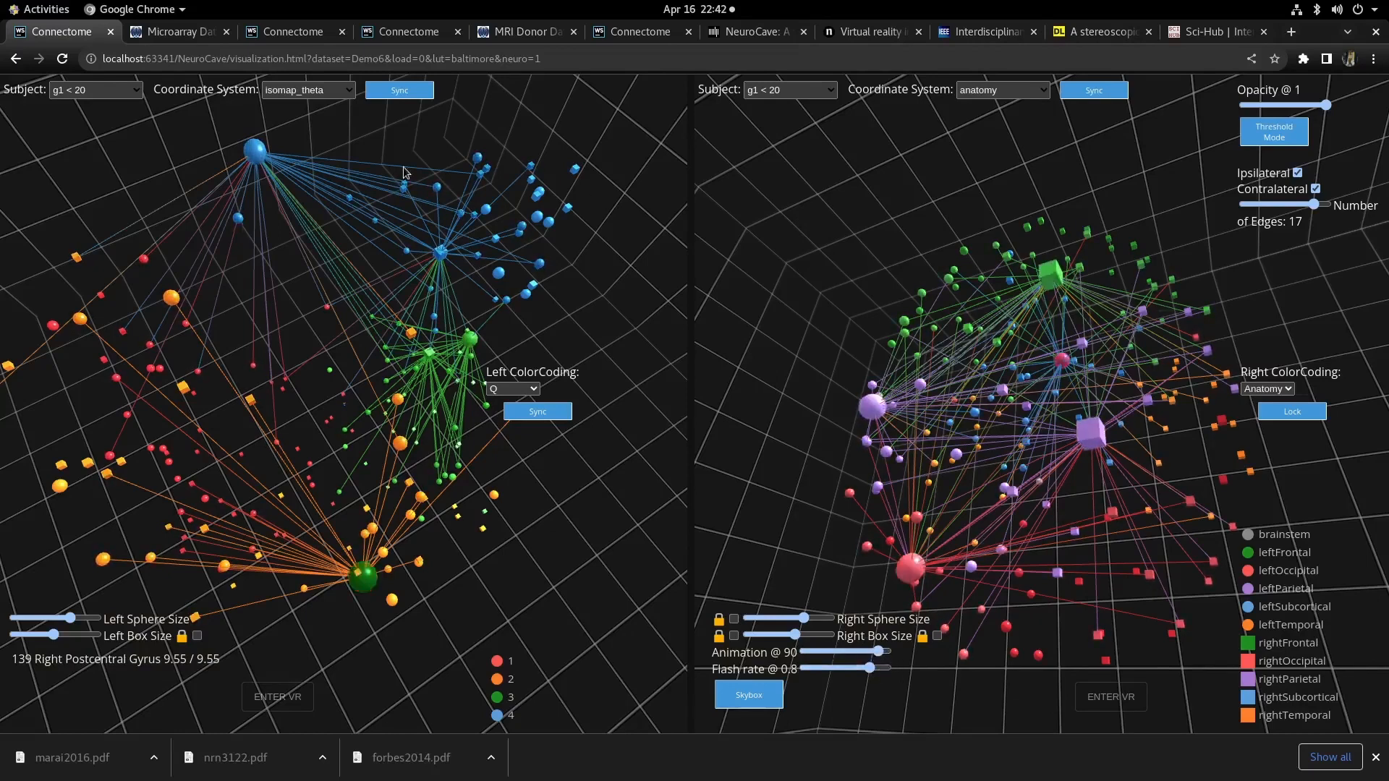
# - Switch to the Allen Brain Atlas tab and open its Download page
pyautogui.hotkey('ctrl', 'Tab')
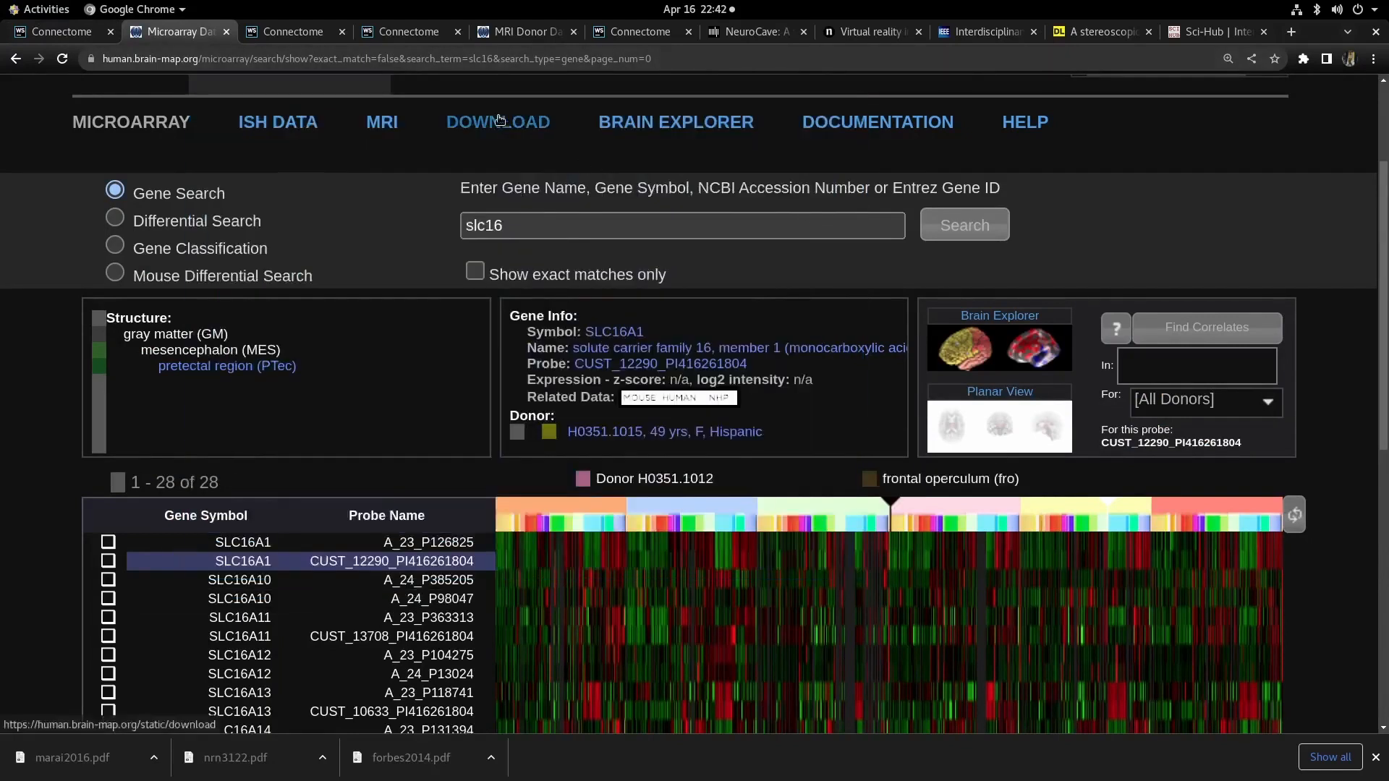
pyautogui.click(489, 132)
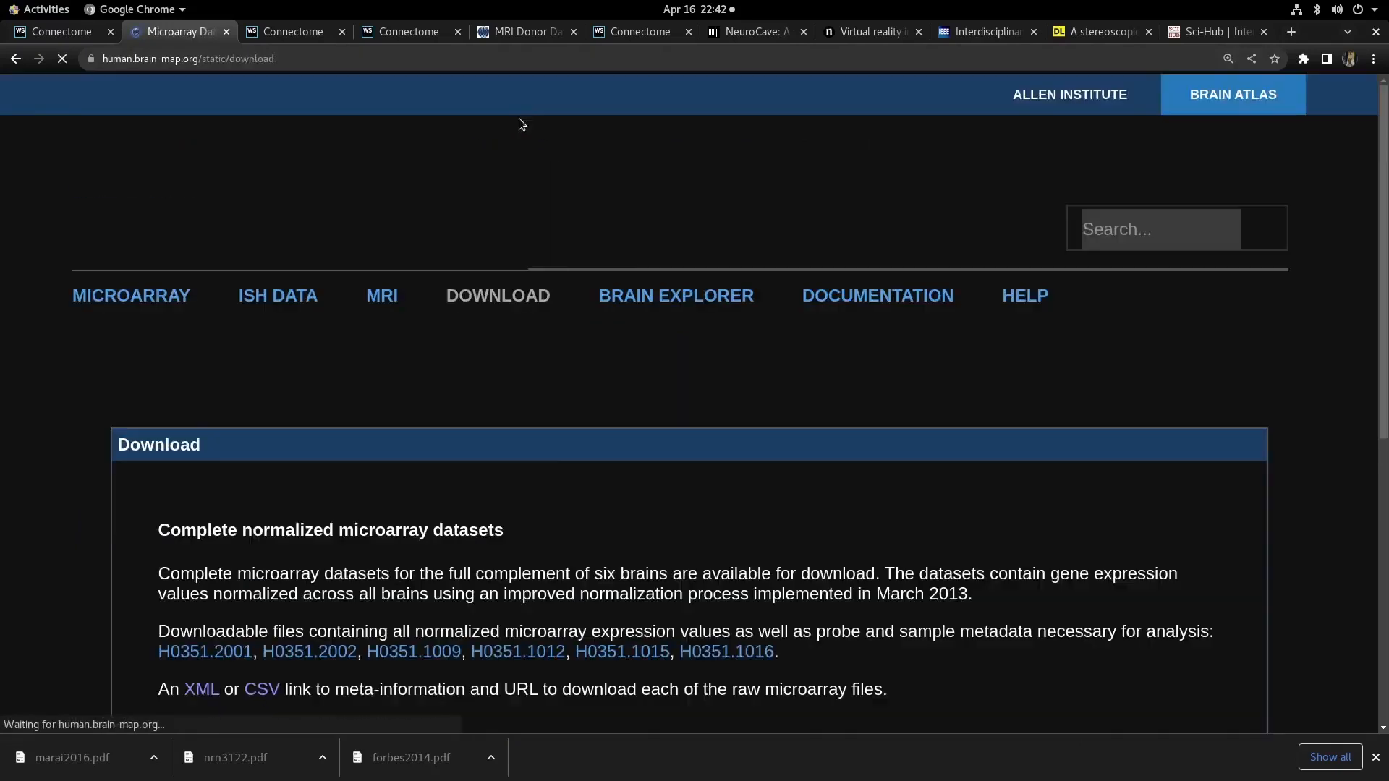
pyautogui.scroll(-4, 626, 305)
pyautogui.scroll(5, 626, 272)
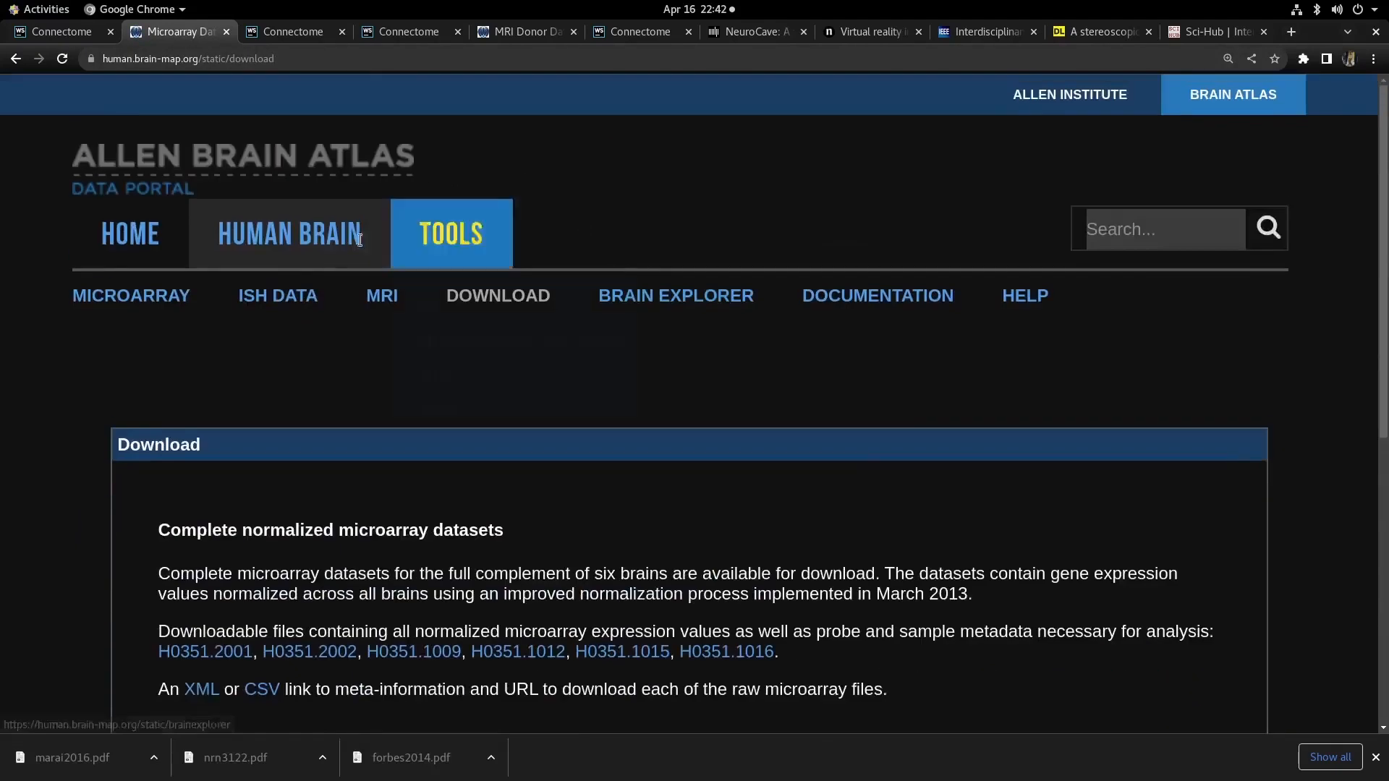
# - Open the MRI page and review the donor MRI viewer and donor table
pyautogui.moveTo(357, 239)
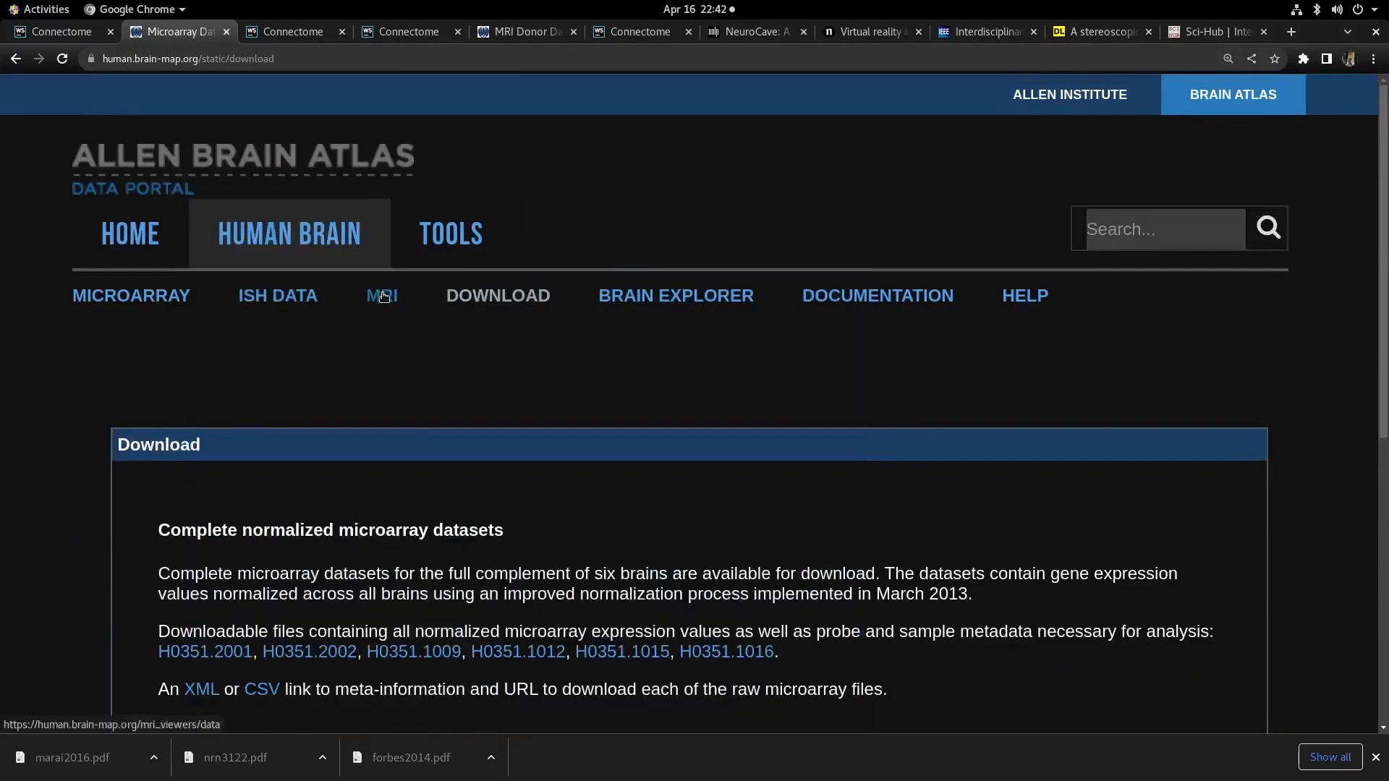
pyautogui.click(384, 295)
pyautogui.scroll(-6, 748, 462)
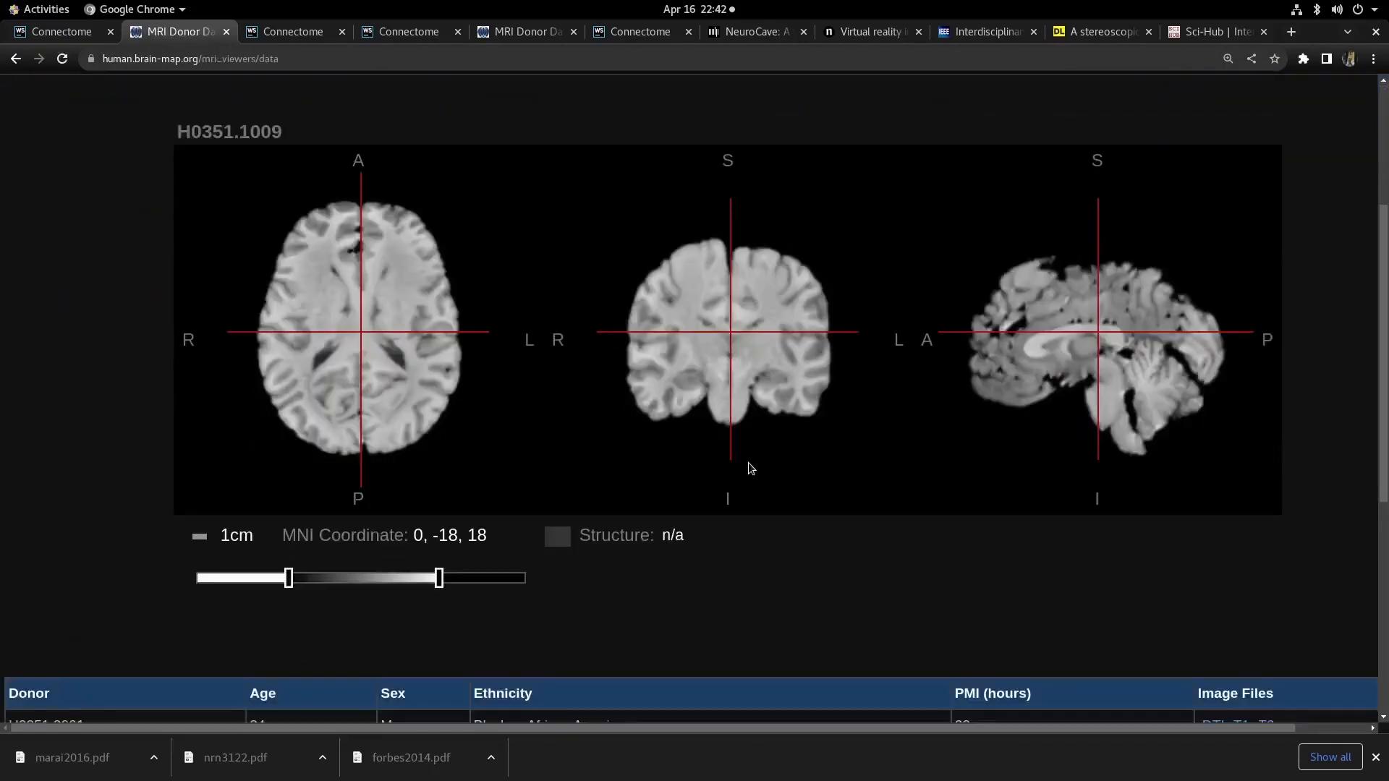
pyautogui.scroll(-3, 735, 471)
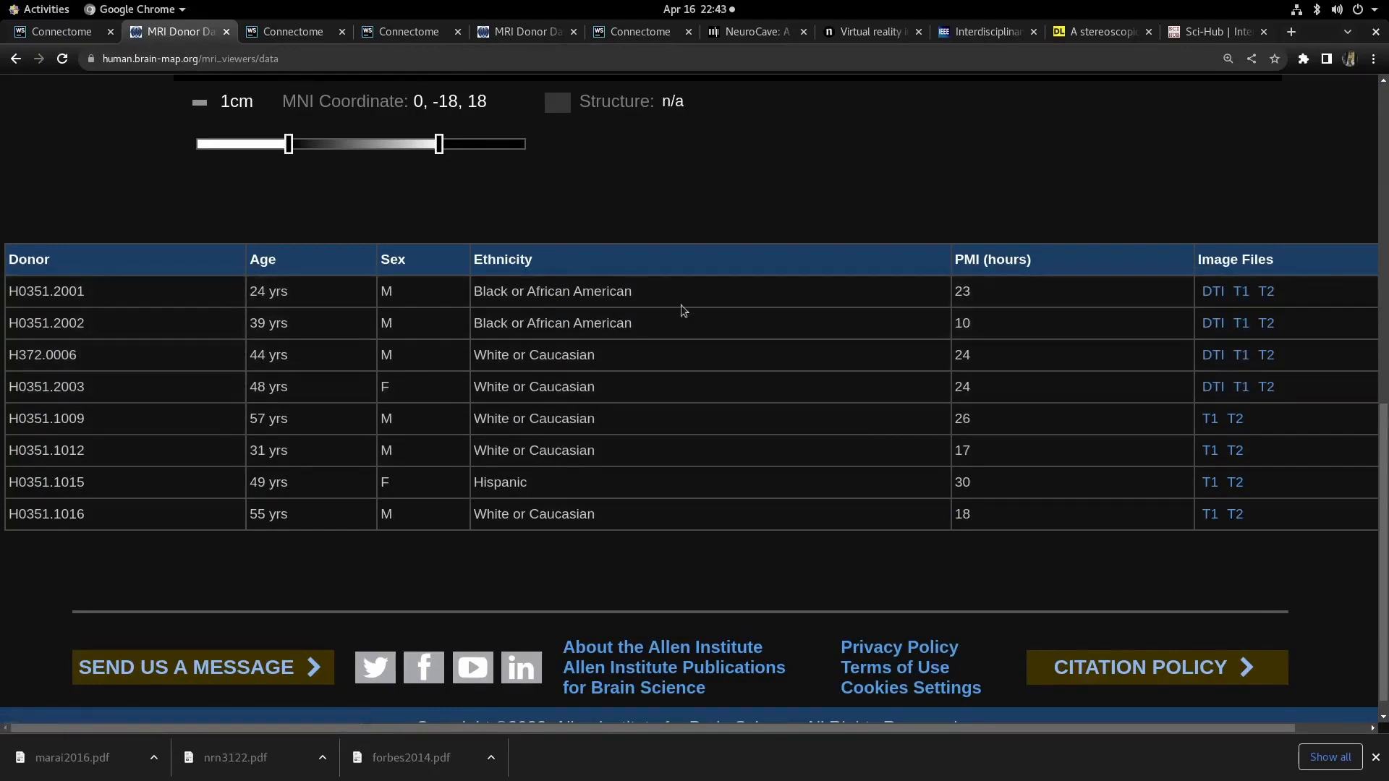
pyautogui.scroll(2, 684, 315)
pyautogui.scroll(4, 687, 323)
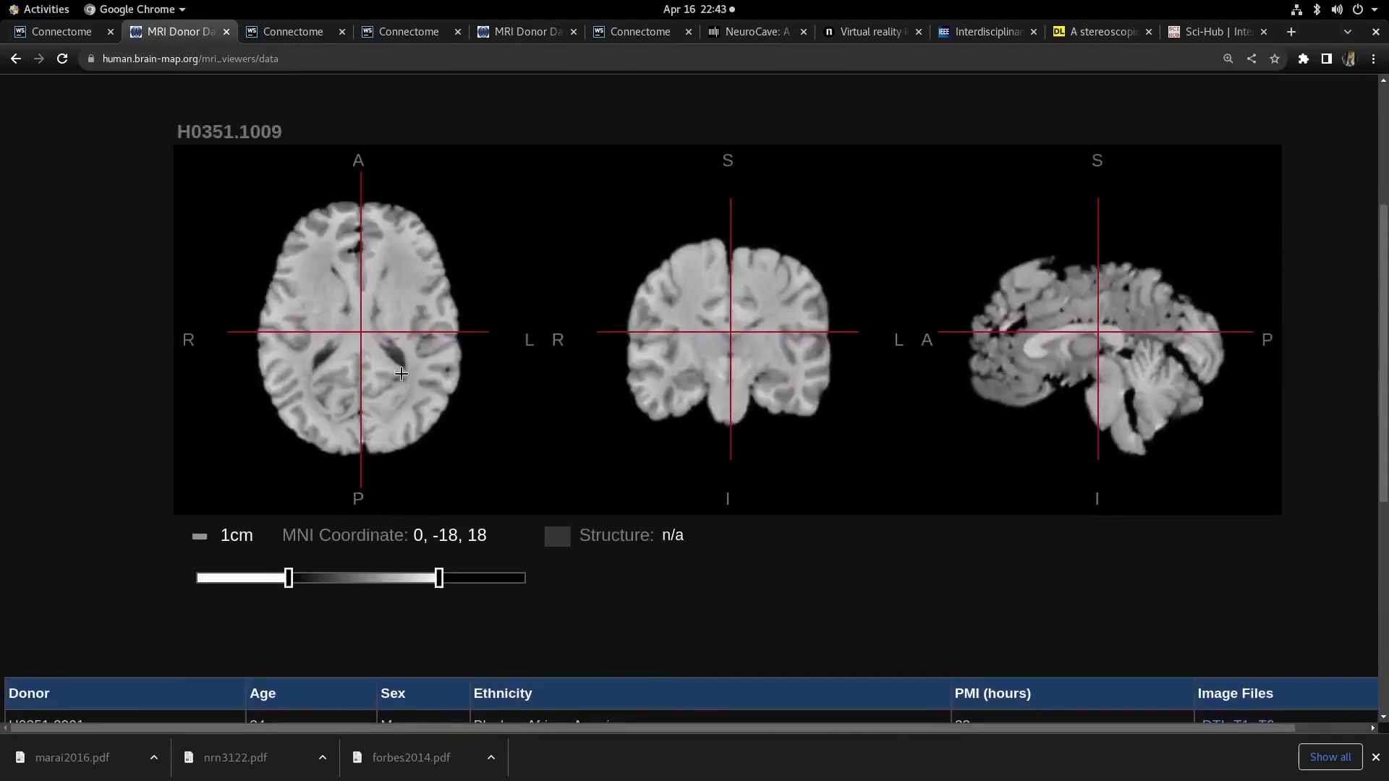
# - Move the MRI viewer's crosshair to new points on the axial and coronal slices
pyautogui.click(401, 374)
pyautogui.click(760, 341)
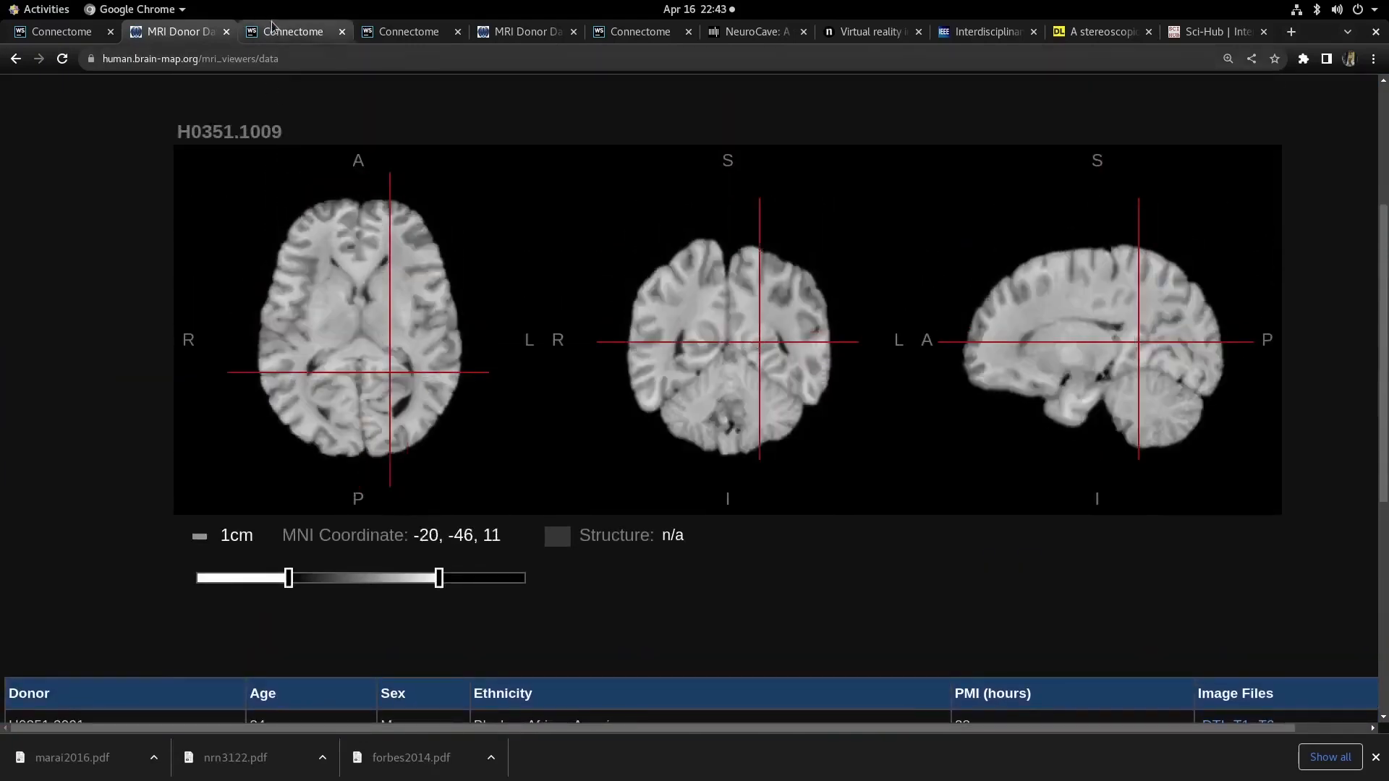
pyautogui.scroll(3, 181, 185)
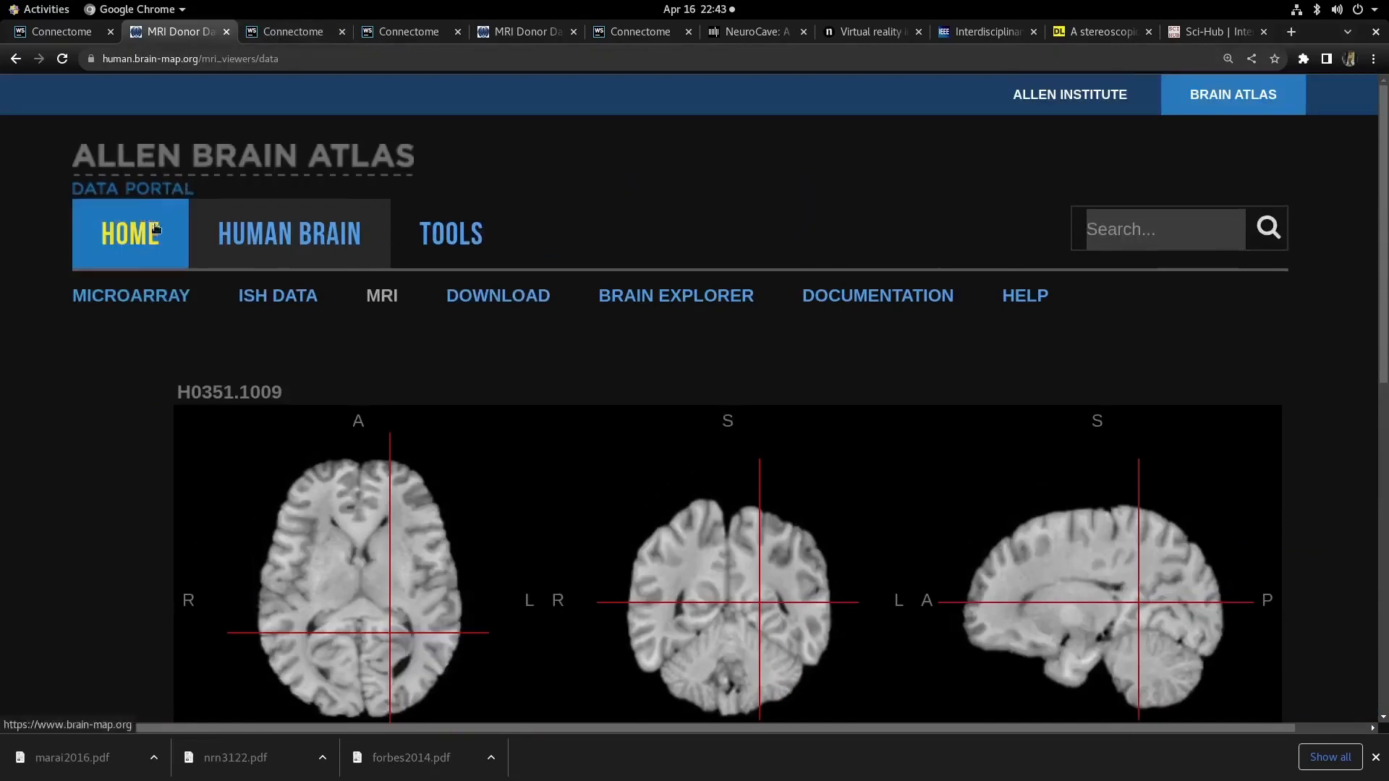
# - Open the Microarray page and browse its gene category overview
pyautogui.click(125, 304)
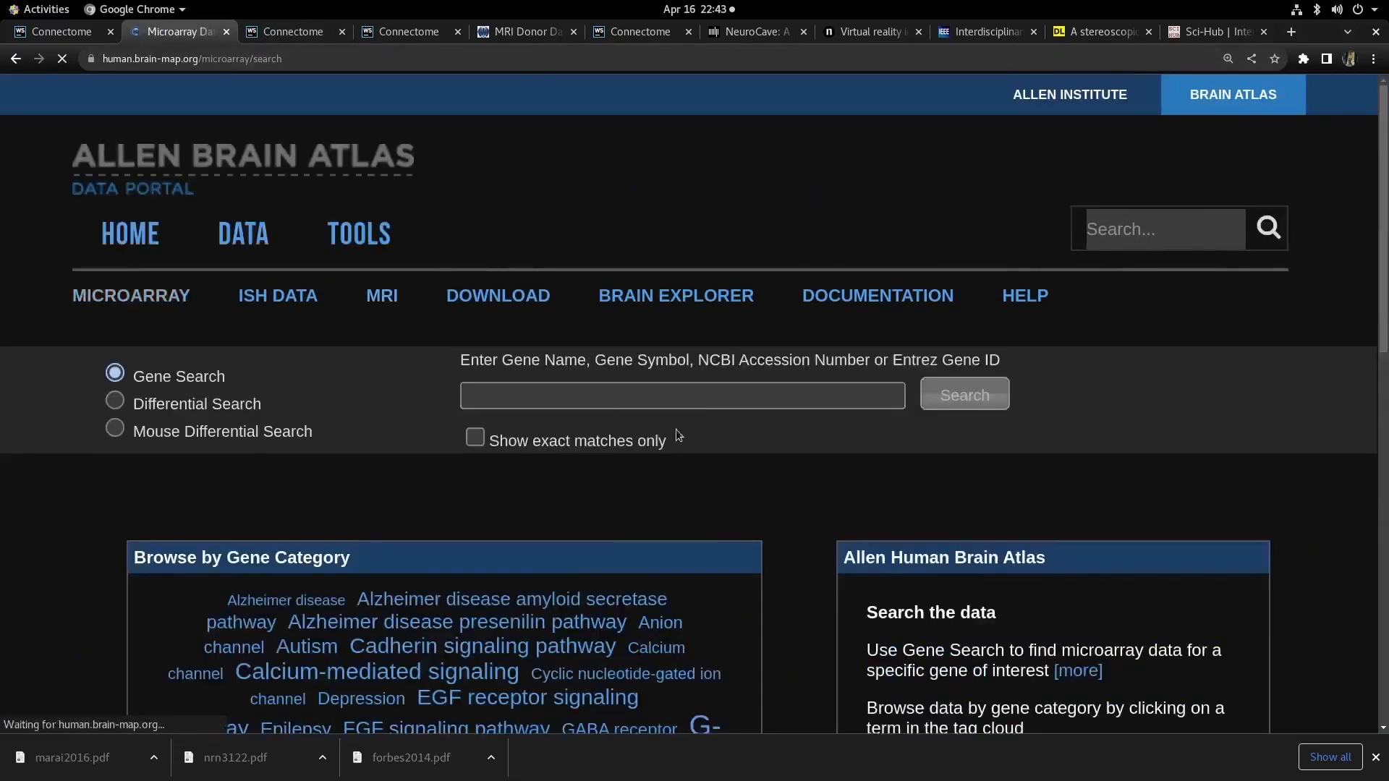
pyautogui.scroll(-6, 676, 429)
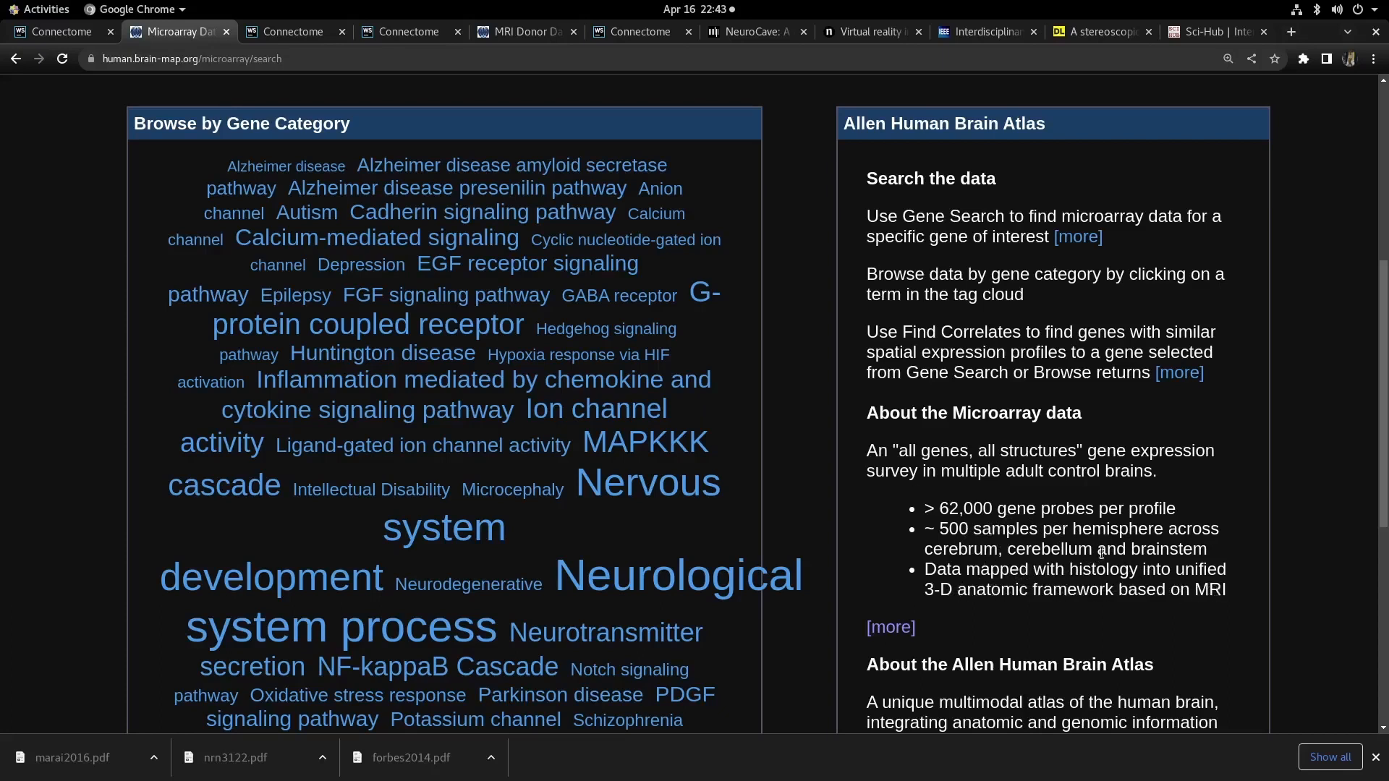
pyautogui.scroll(2, 181, 149)
# - Return to the Connectome tab and set the right view's coordinate system to GenesUMAP
pyautogui.click(288, 33)
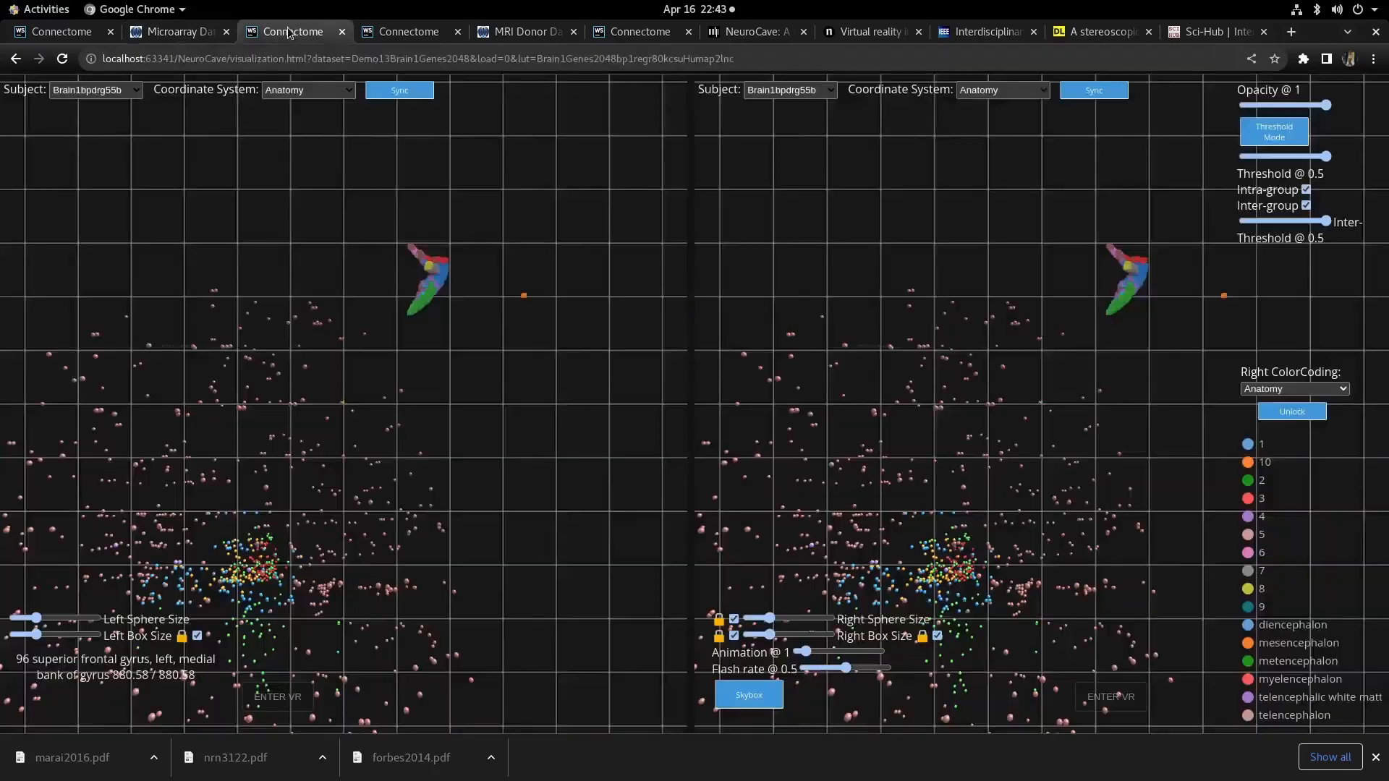
pyautogui.scroll(-4, 515, 449)
pyautogui.rightClick(512, 628)
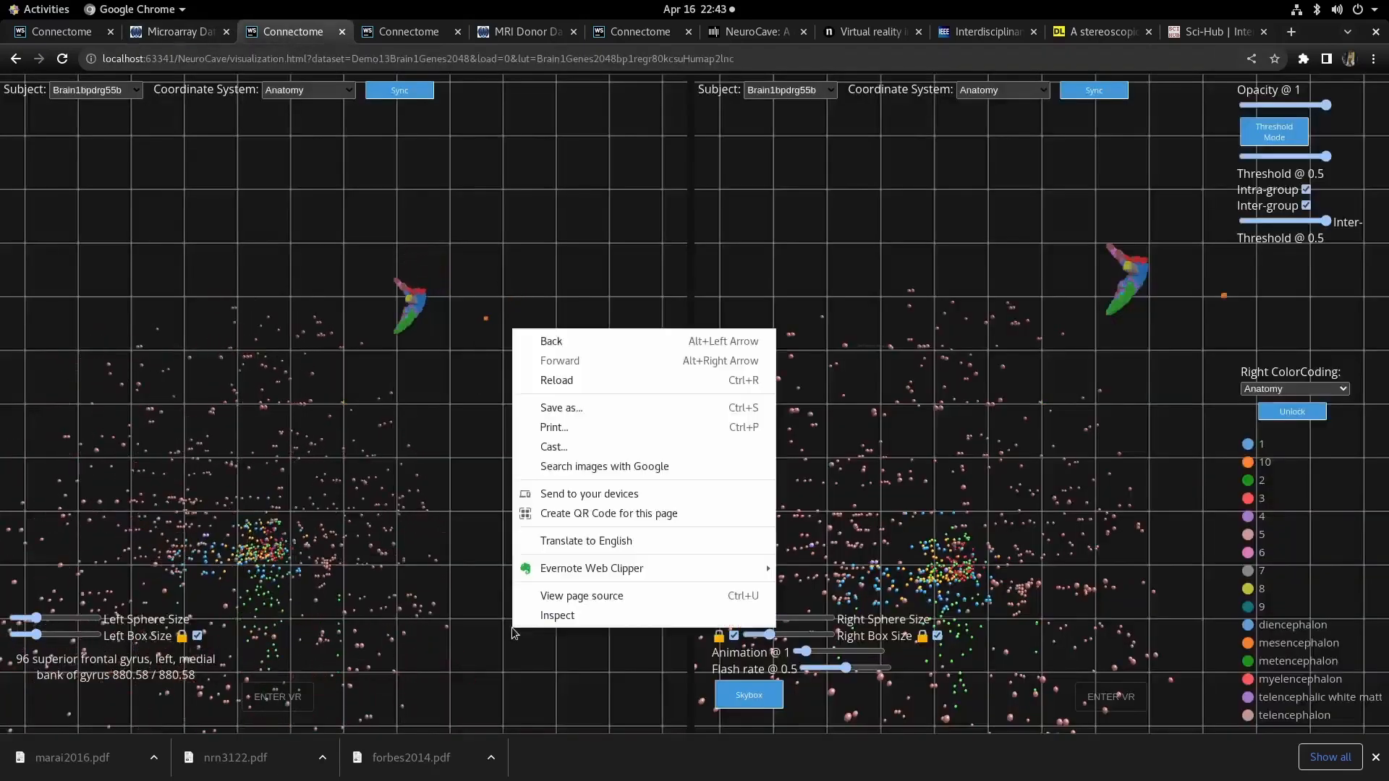
pyautogui.click(531, 667)
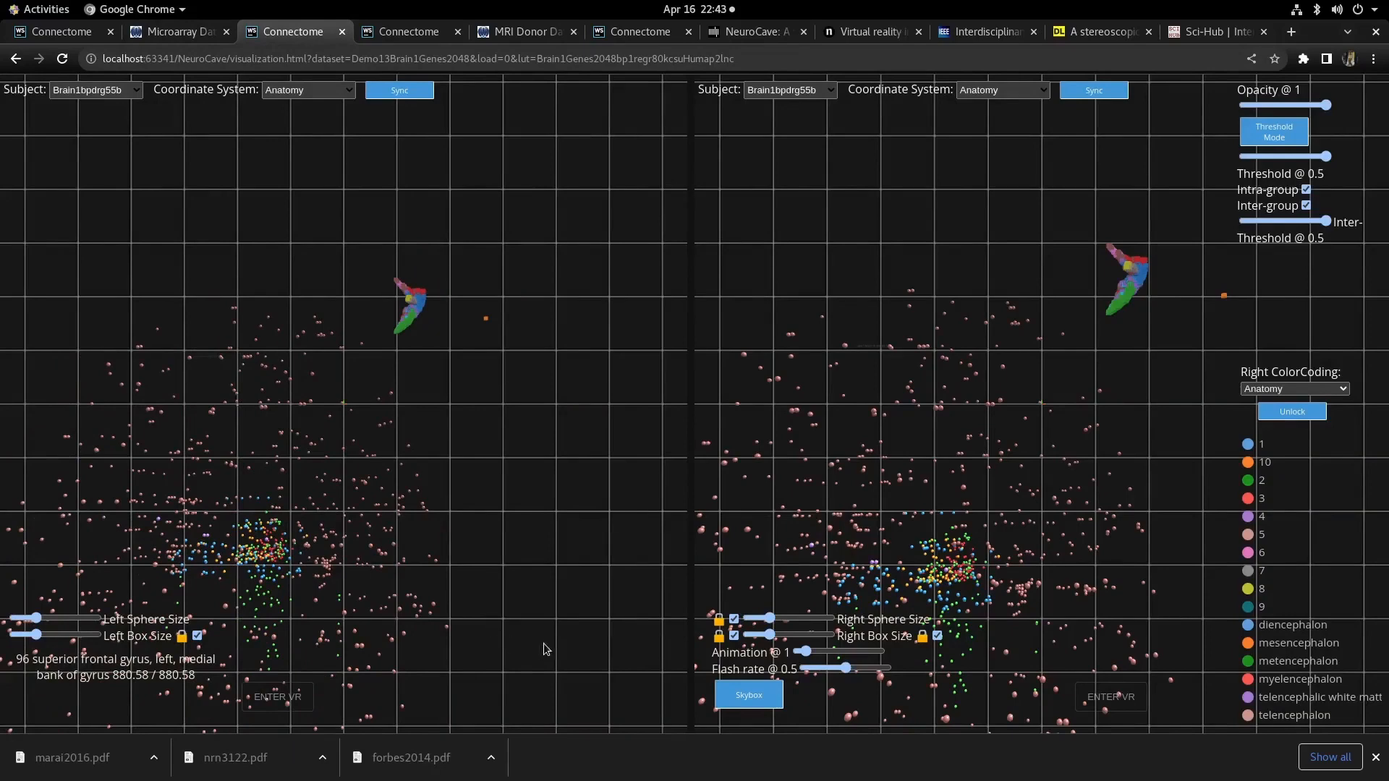
pyautogui.moveTo(480, 504); pyautogui.dragTo(533, 432)
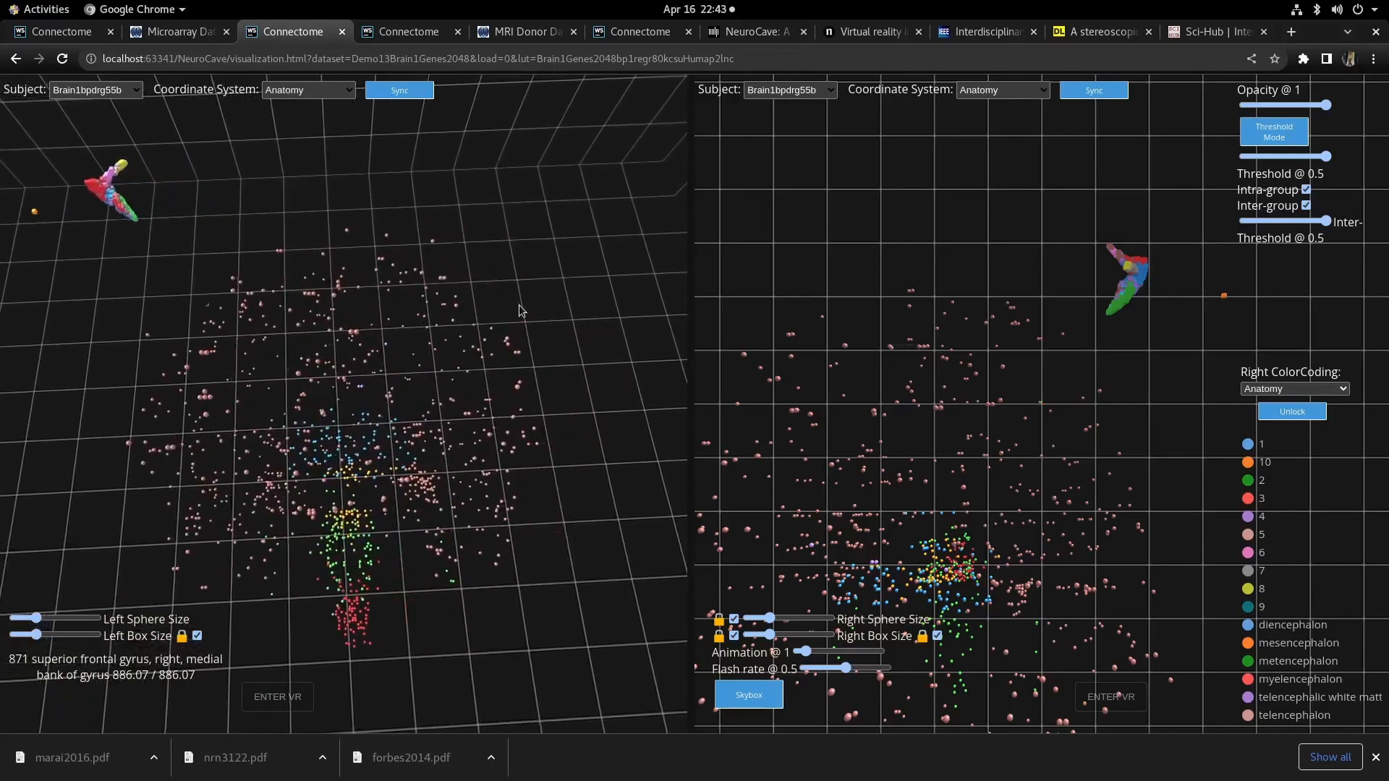
pyautogui.moveTo(558, 341)
pyautogui.mouseDown()
pyautogui.moveTo(559, 369)
pyautogui.moveTo(551, 329)
pyautogui.moveTo(553, 345)
pyautogui.mouseUp()
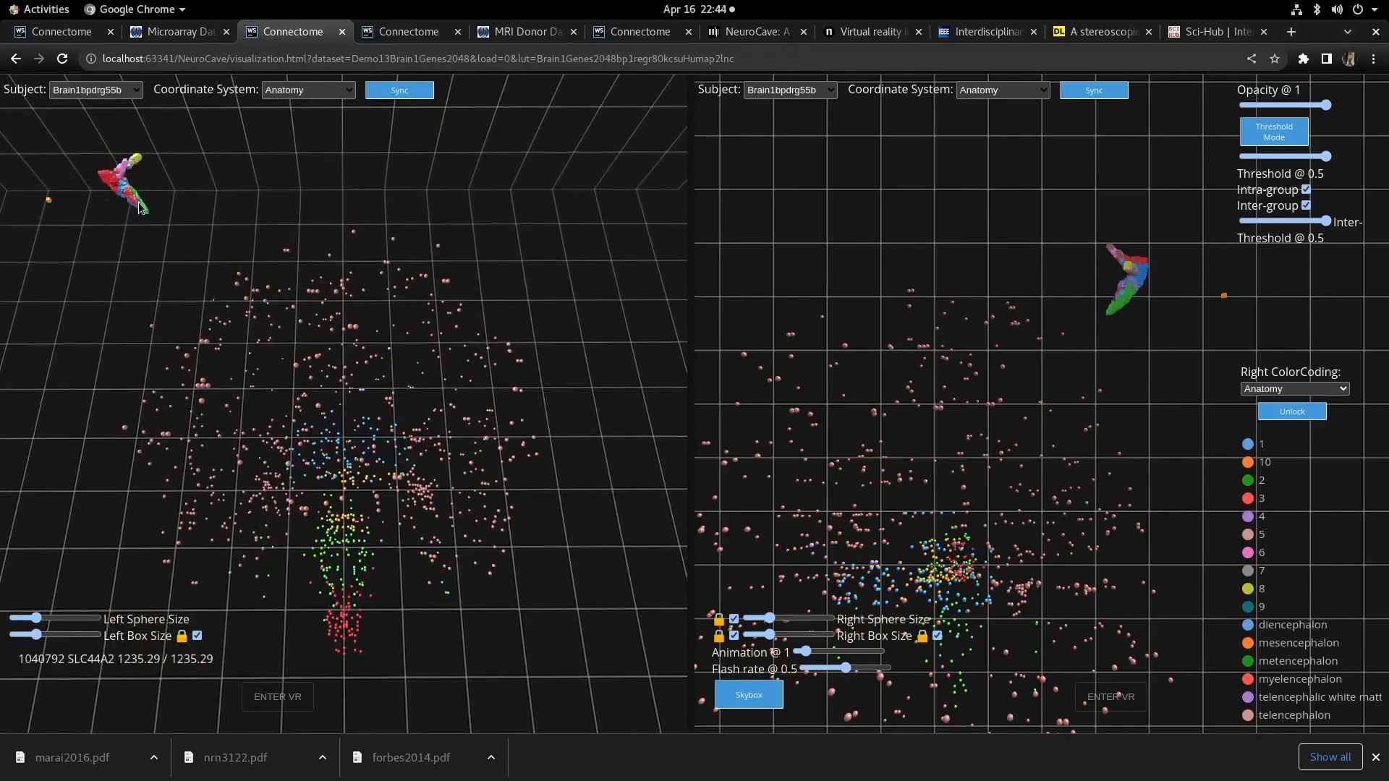
pyautogui.moveTo(155, 238)
pyautogui.mouseDown()
pyautogui.moveTo(140, 241)
pyautogui.moveTo(158, 249)
pyautogui.mouseUp()
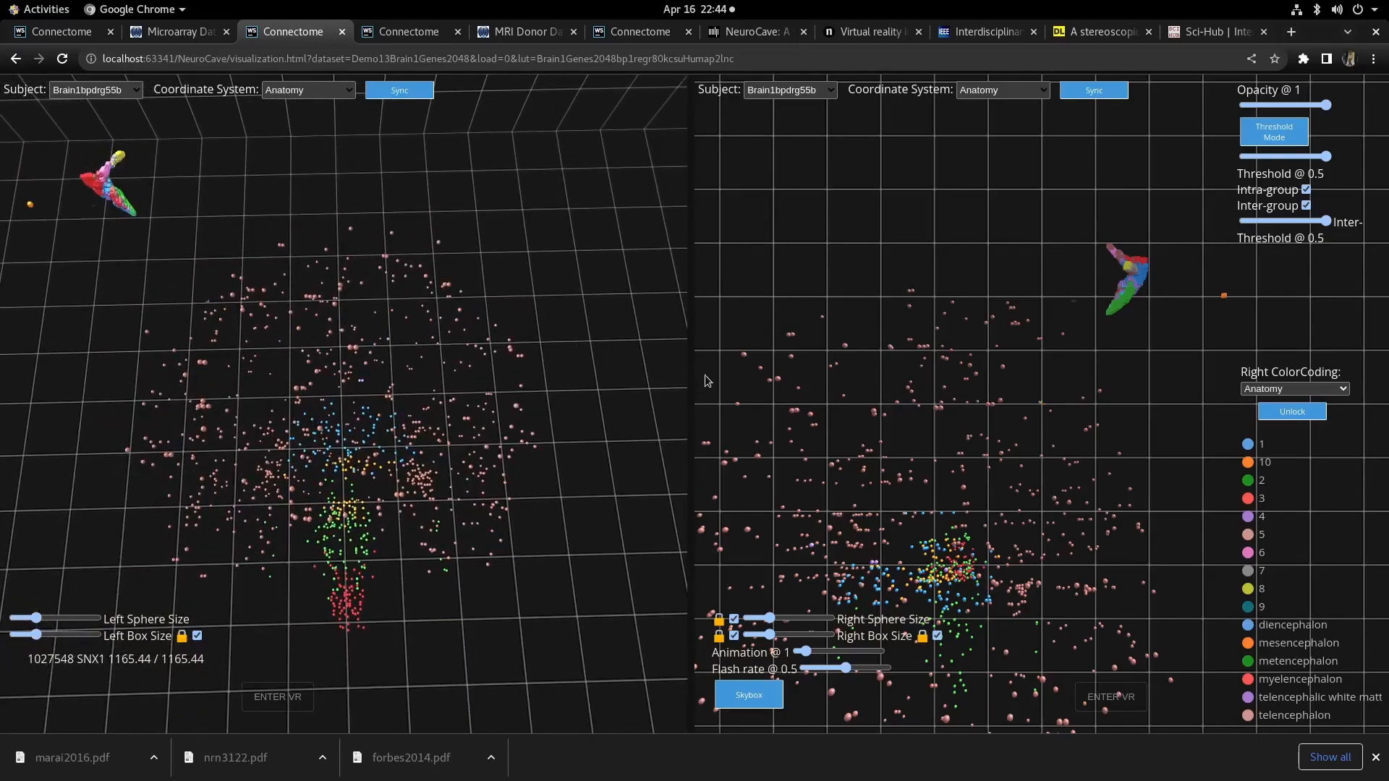
pyautogui.moveTo(1175, 510); pyautogui.dragTo(1253, 385, button='right')
pyautogui.moveTo(938, 597); pyautogui.dragTo(939, 565)
pyautogui.click(1030, 92)
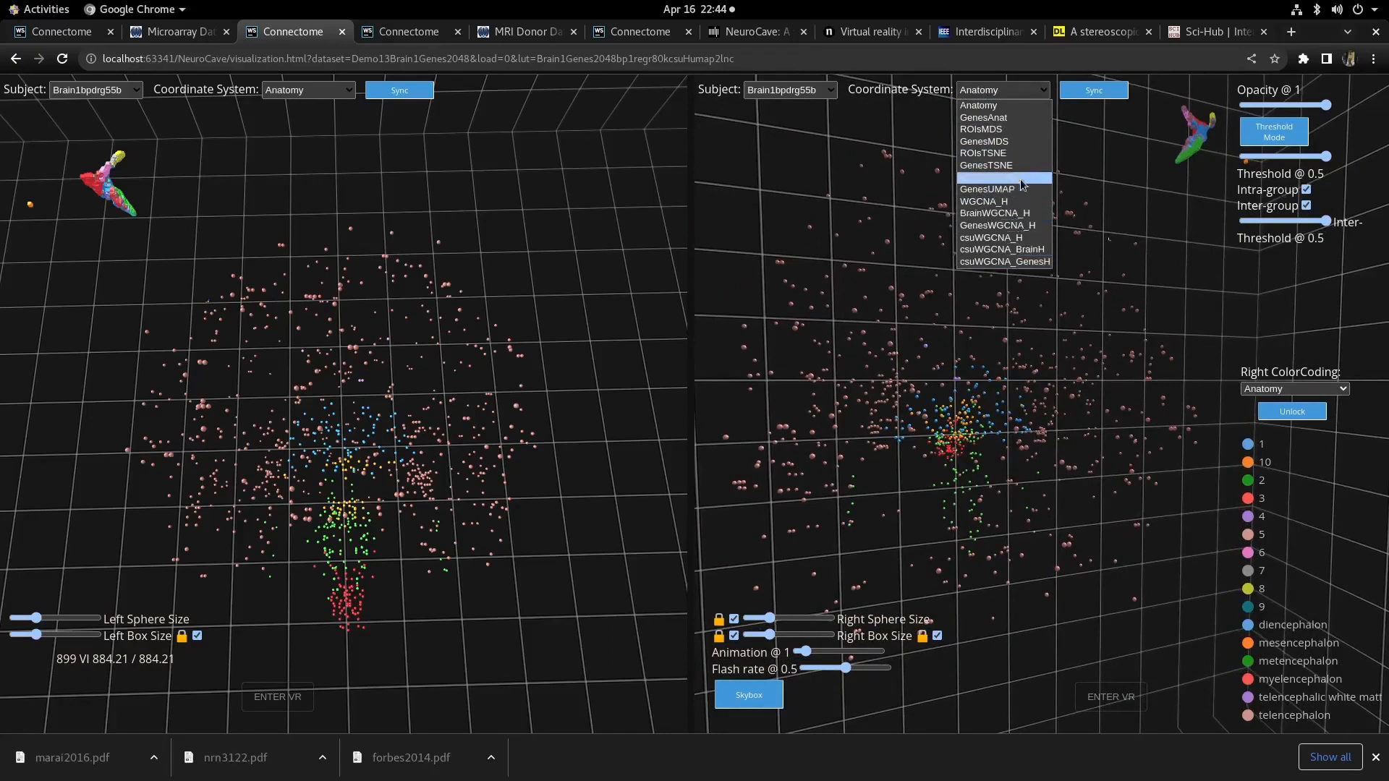
pyautogui.click(977, 190)
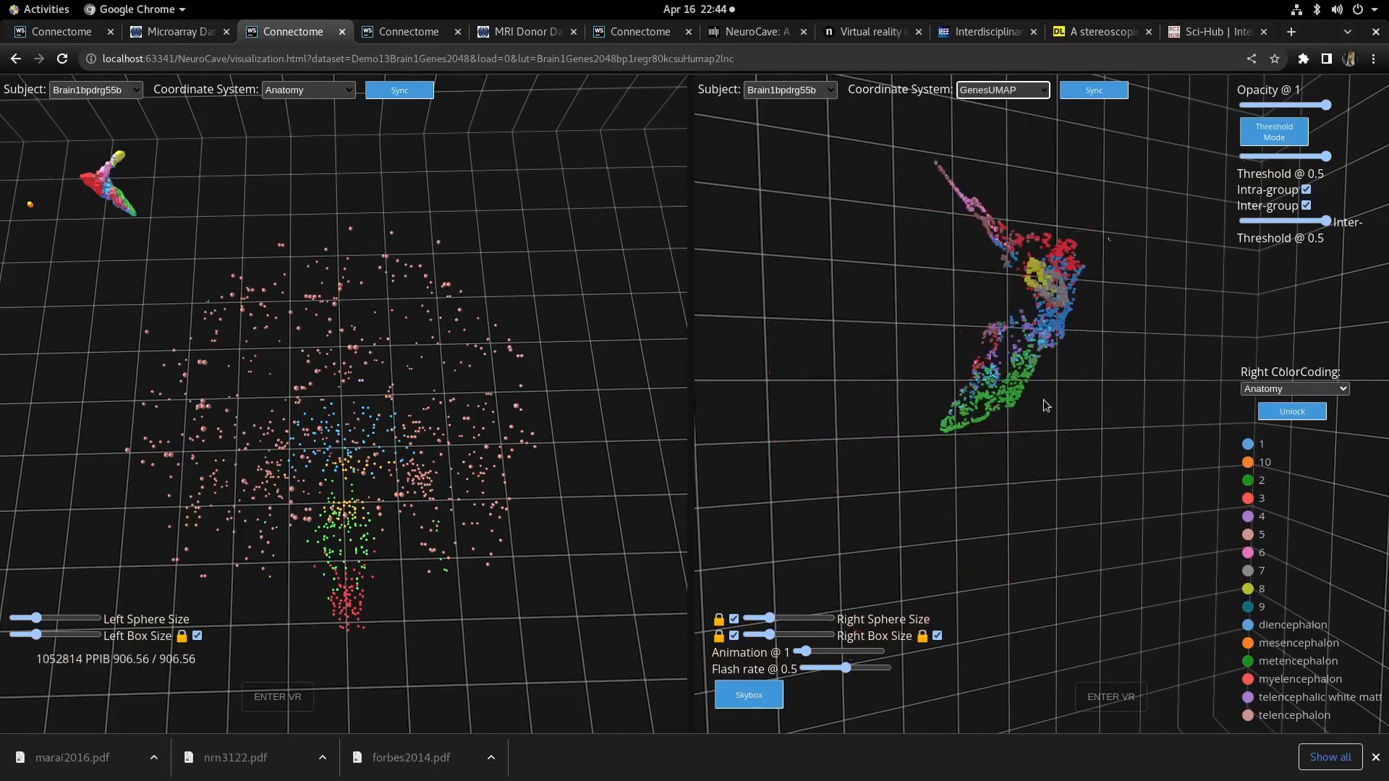
# - Orbit and zoom the right GenesUMAP view to examine its node clusters
pyautogui.moveTo(1037, 506); pyautogui.dragTo(1125, 514)
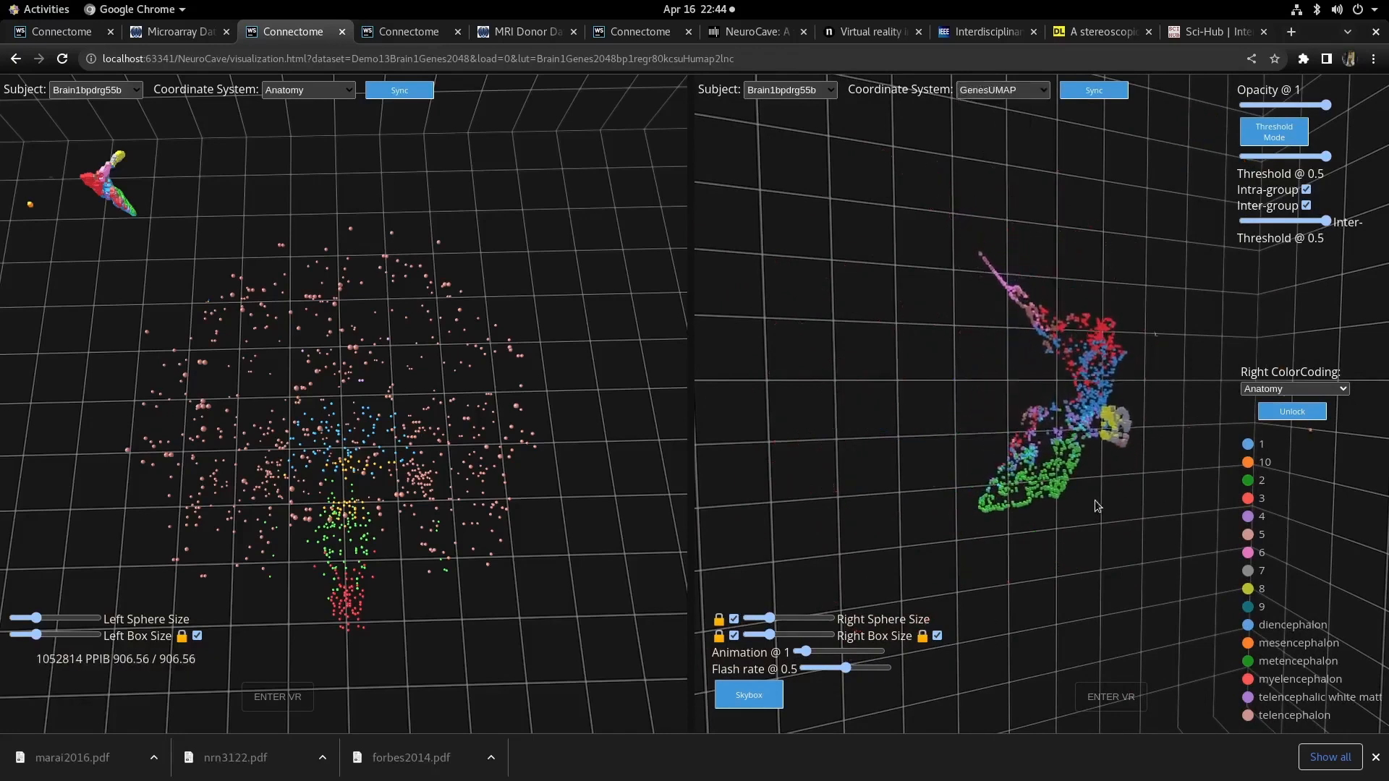
pyautogui.scroll(4, 1095, 500)
pyautogui.moveTo(986, 588); pyautogui.dragTo(931, 360)
pyautogui.scroll(6, 1162, 277)
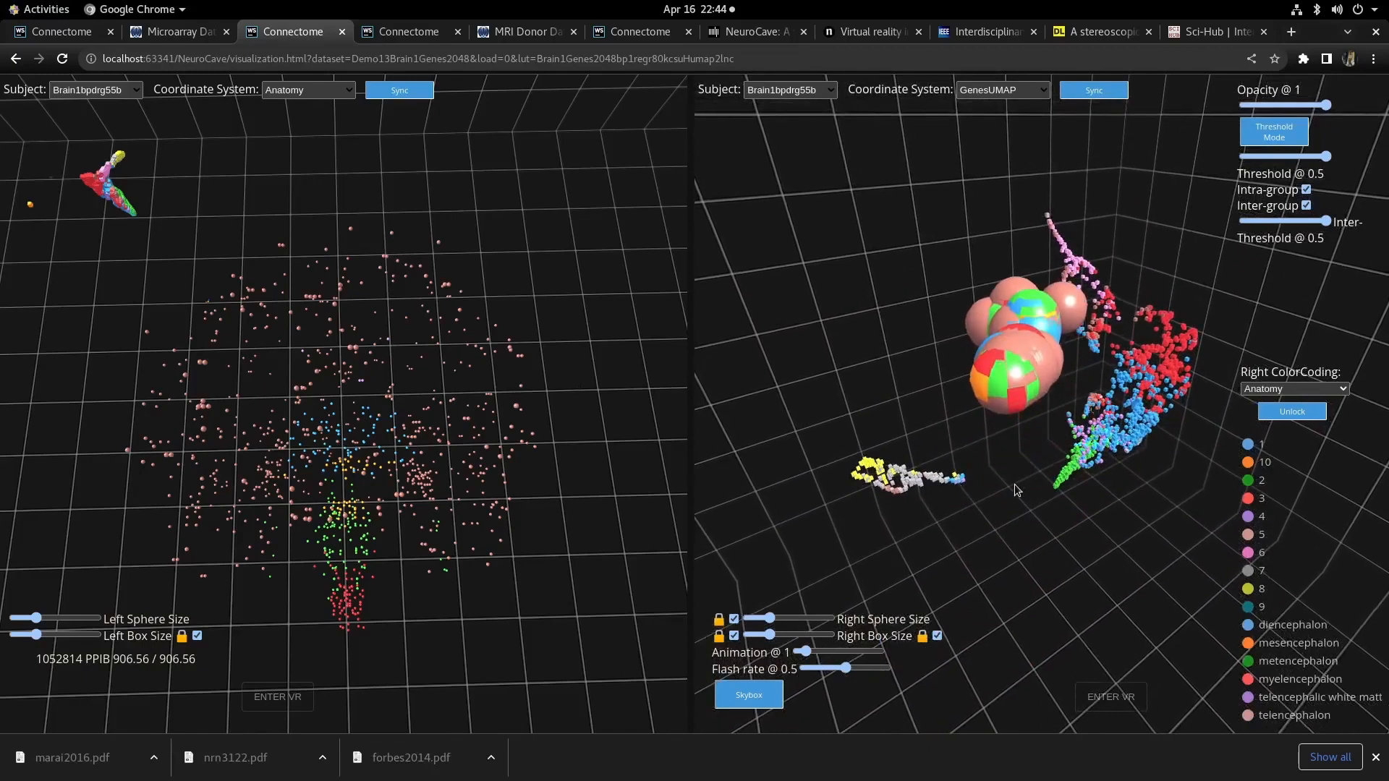
pyautogui.moveTo(971, 488); pyautogui.dragTo(891, 479)
pyautogui.scroll(3, 1048, 462)
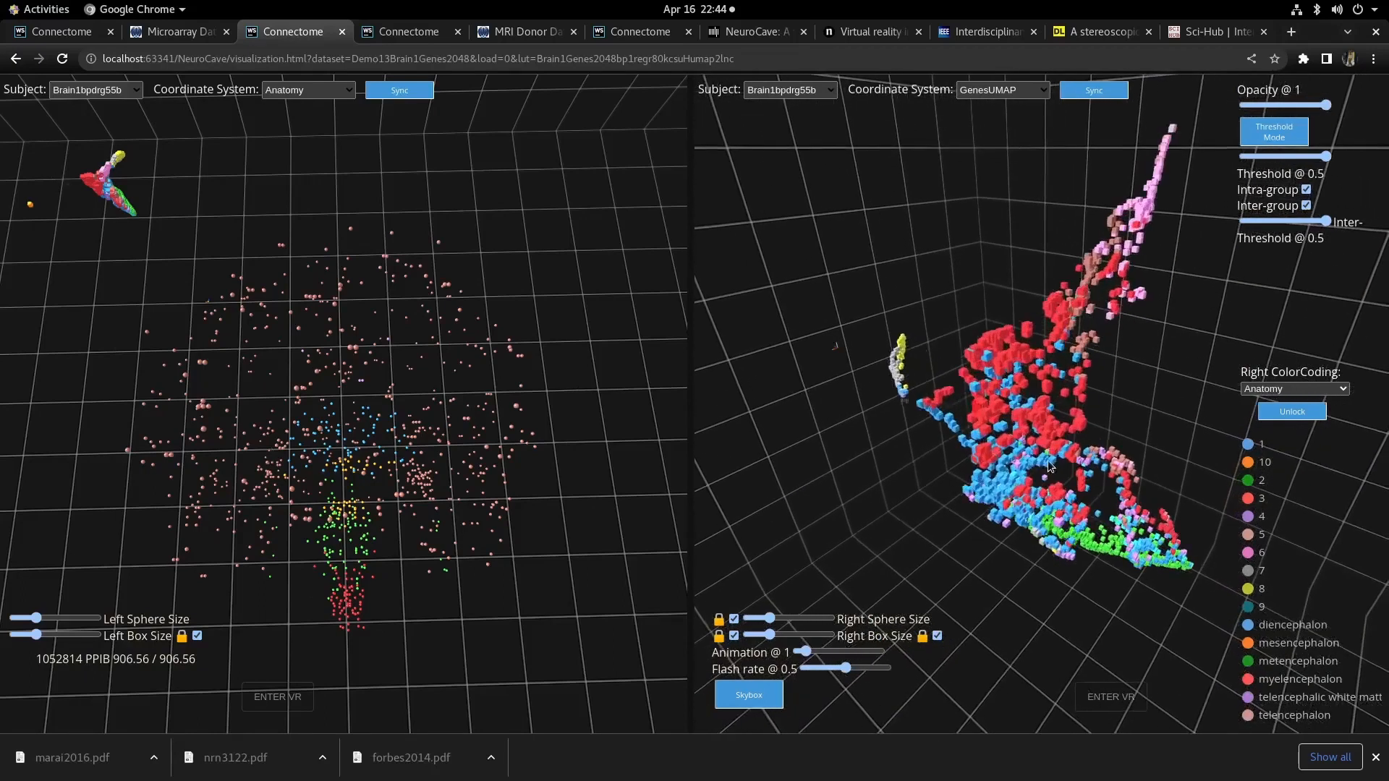
pyautogui.scroll(4, 1048, 462)
pyautogui.scroll(-6, 1164, 385)
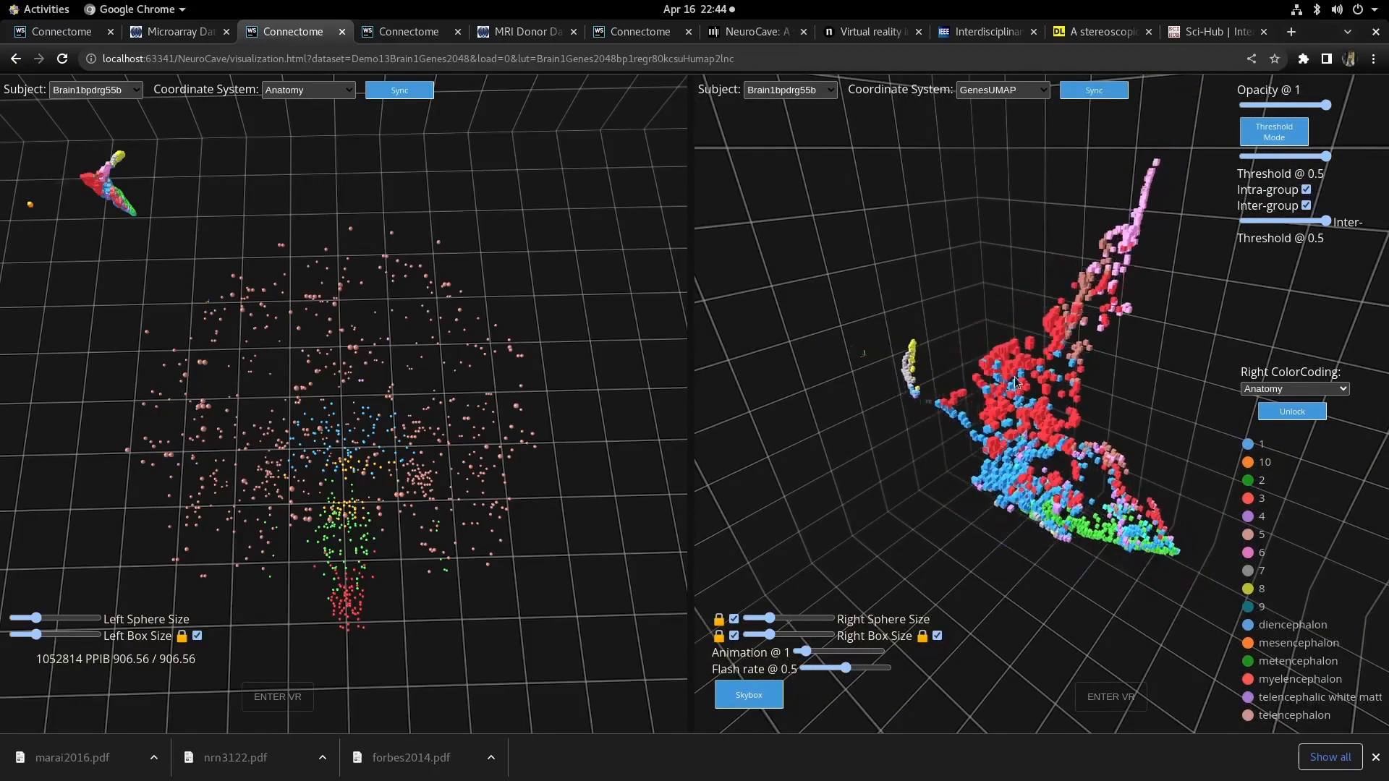
# - Uncheck the right view's sphere and box size checkboxes and briefly try a different left sphere size
pyautogui.click(734, 620)
pyautogui.click(735, 636)
pyautogui.click(939, 635)
pyautogui.click(47, 618)
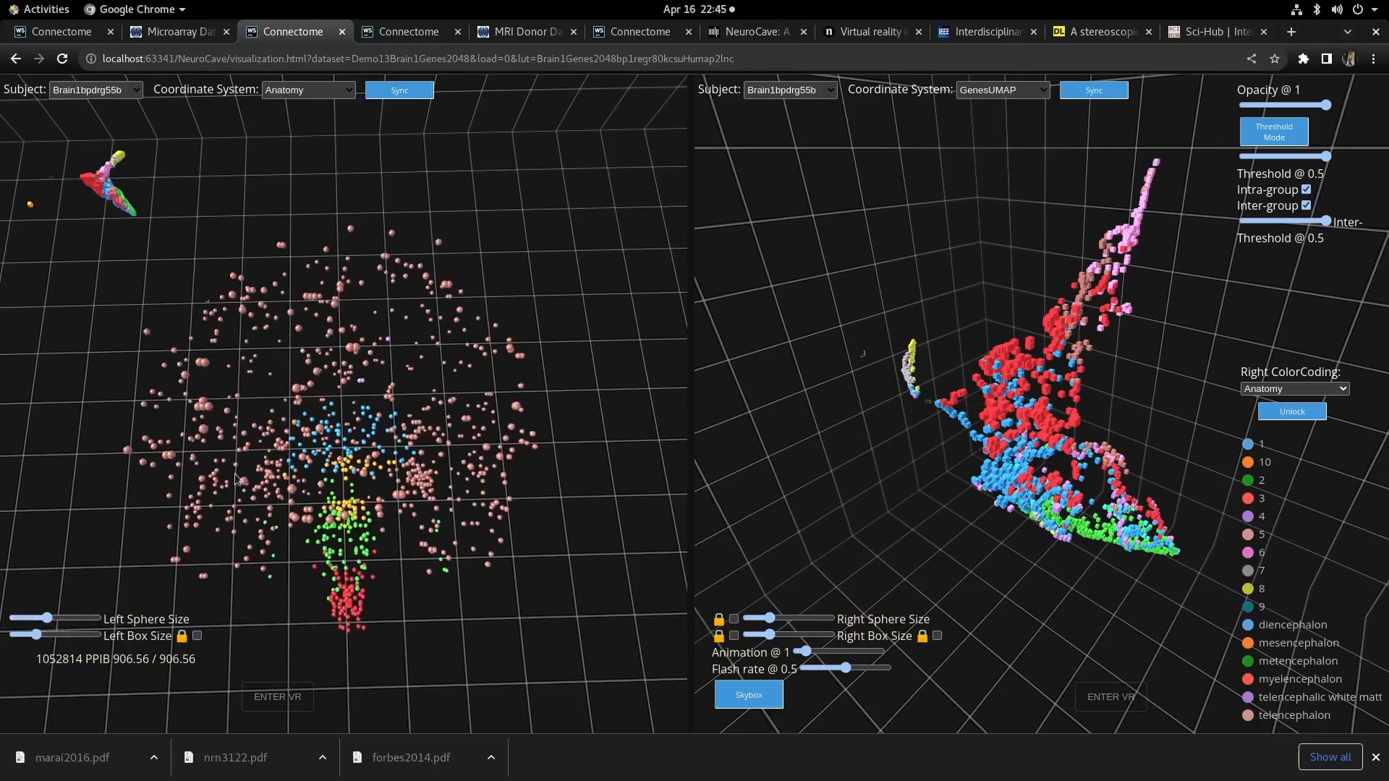
pyautogui.click(32, 619)
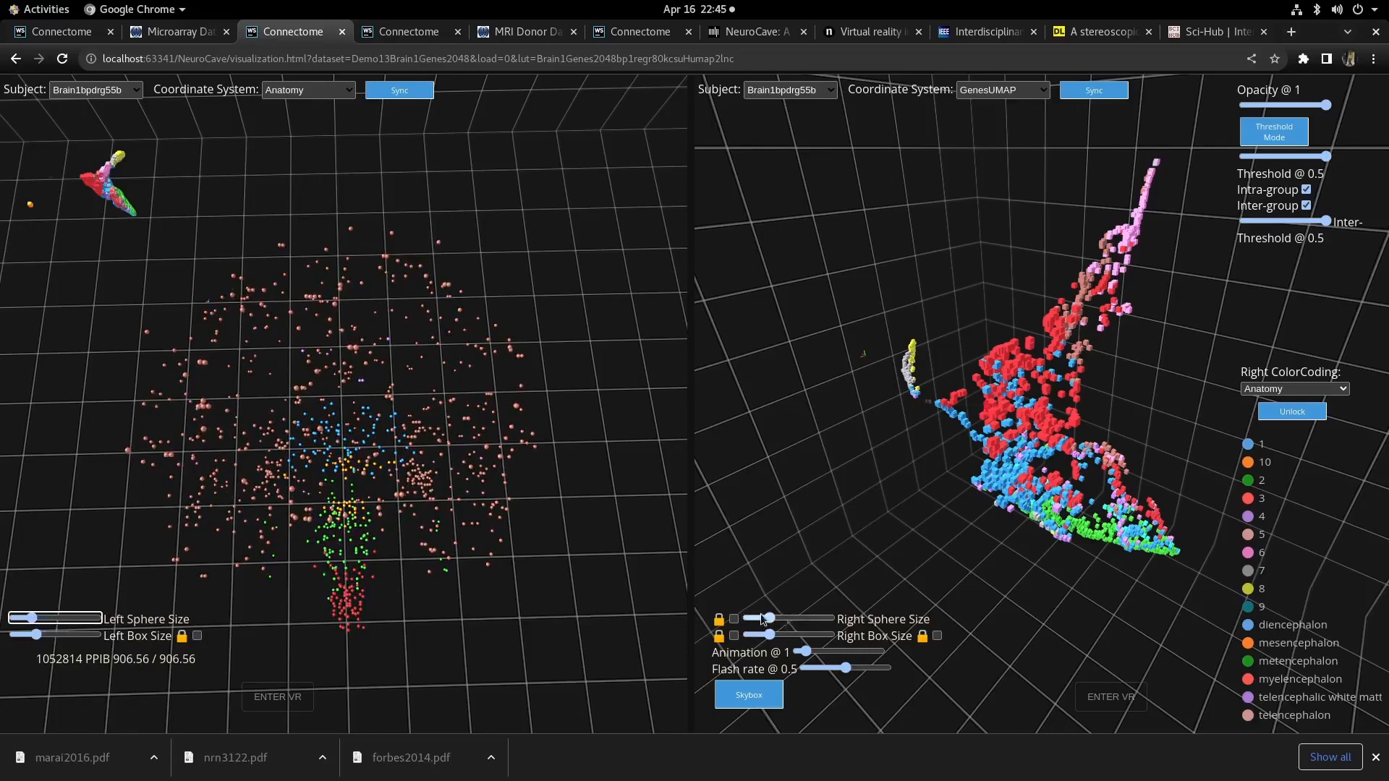
# - Reduce the right sphere size and nudge the right box size slider up and back down
pyautogui.moveTo(774, 619); pyautogui.dragTo(765, 619)
pyautogui.click(755, 635)
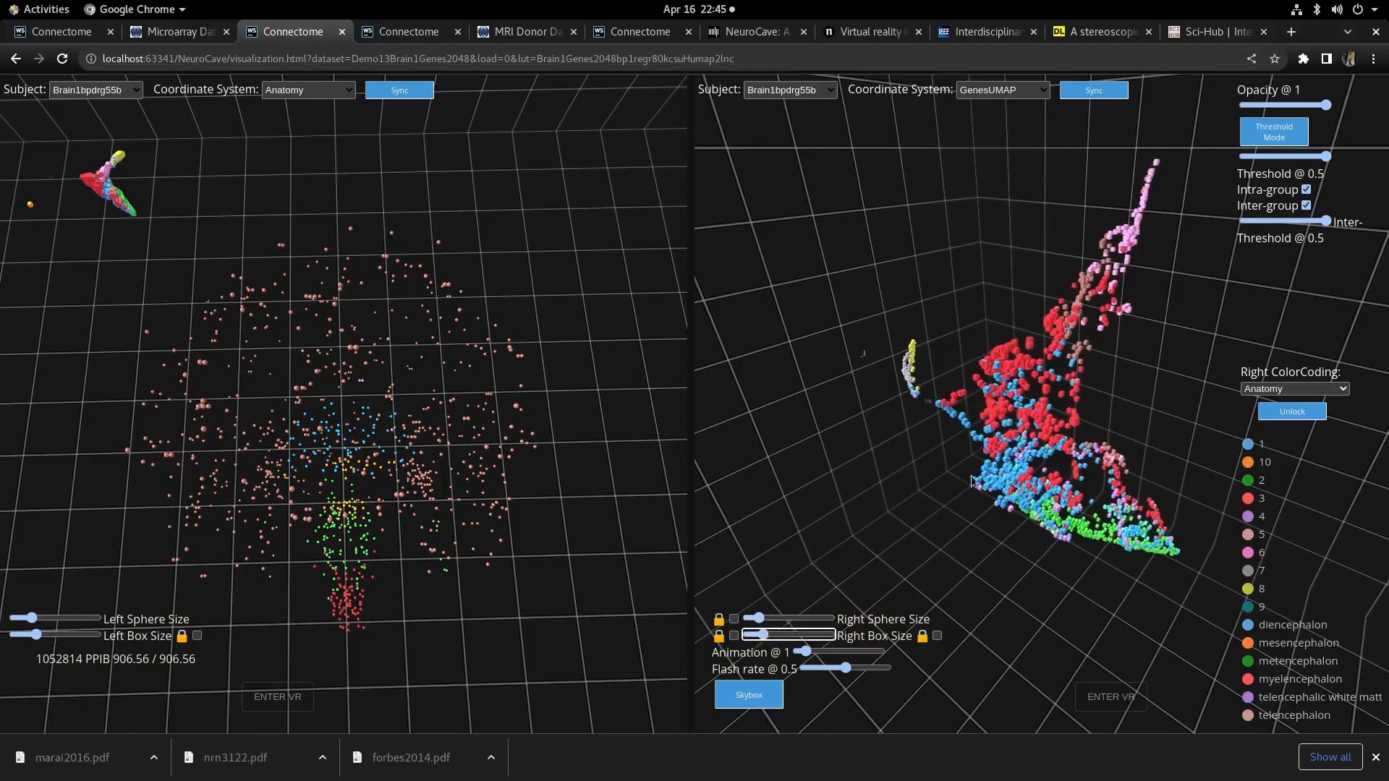
pyautogui.press('Right')
pyautogui.press('Right')
pyautogui.press('Right')
pyautogui.press('Right')
pyautogui.press('Right')
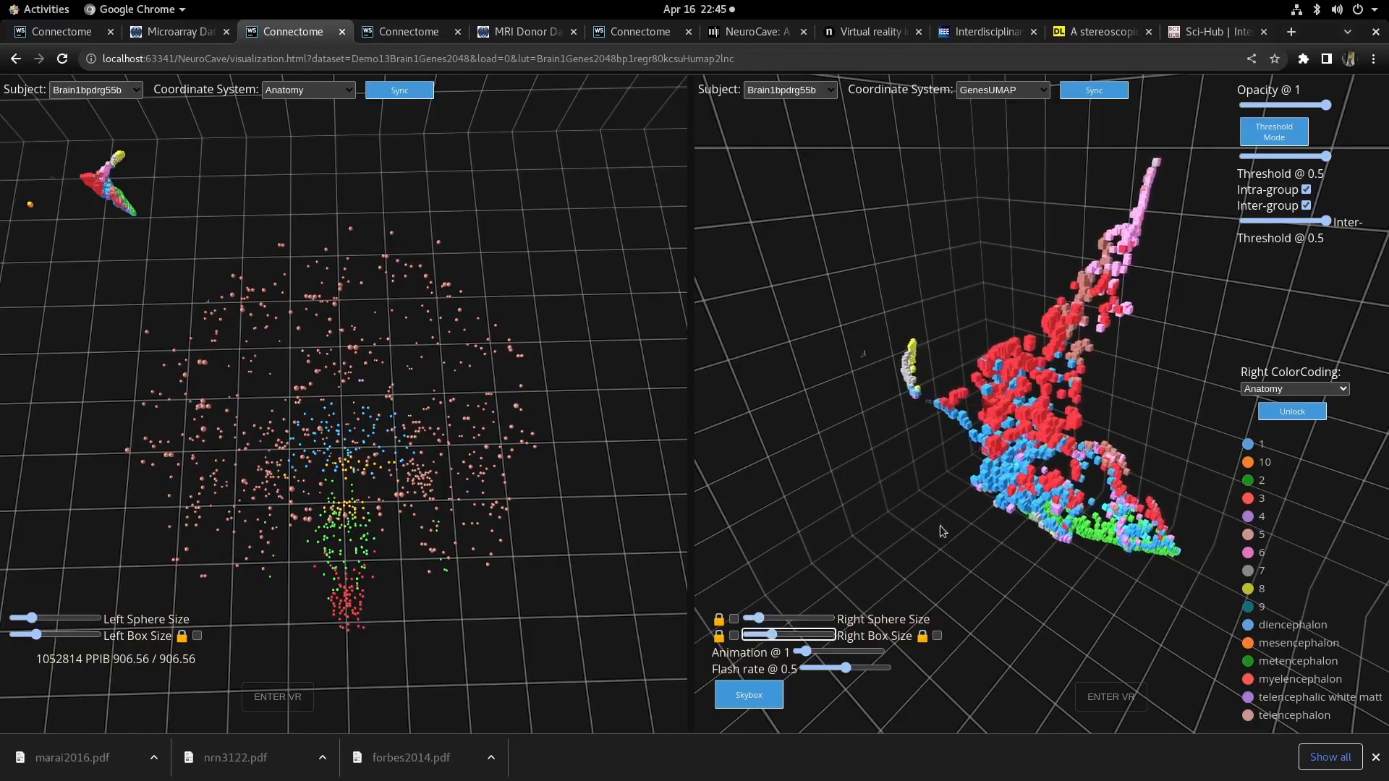
pyautogui.press('Left')
pyautogui.press('Left')
pyautogui.press('Left')
pyautogui.press('Left')
pyautogui.press('Left')
pyautogui.press('Left')
pyautogui.press('Left')
pyautogui.press('Left')
pyautogui.press('Left')
pyautogui.press('Left')
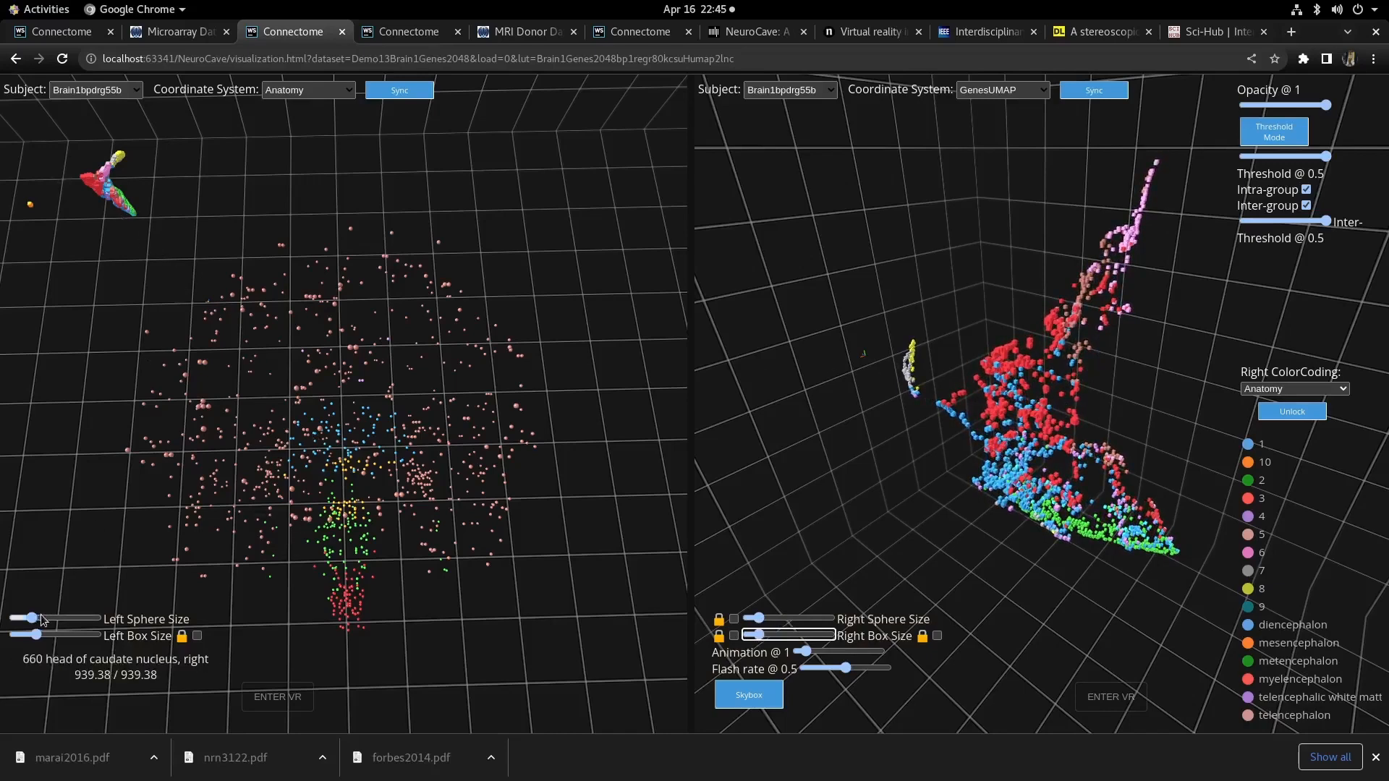
# - Increase the left sphere size with its slider
pyautogui.moveTo(41, 620); pyautogui.dragTo(56, 619)
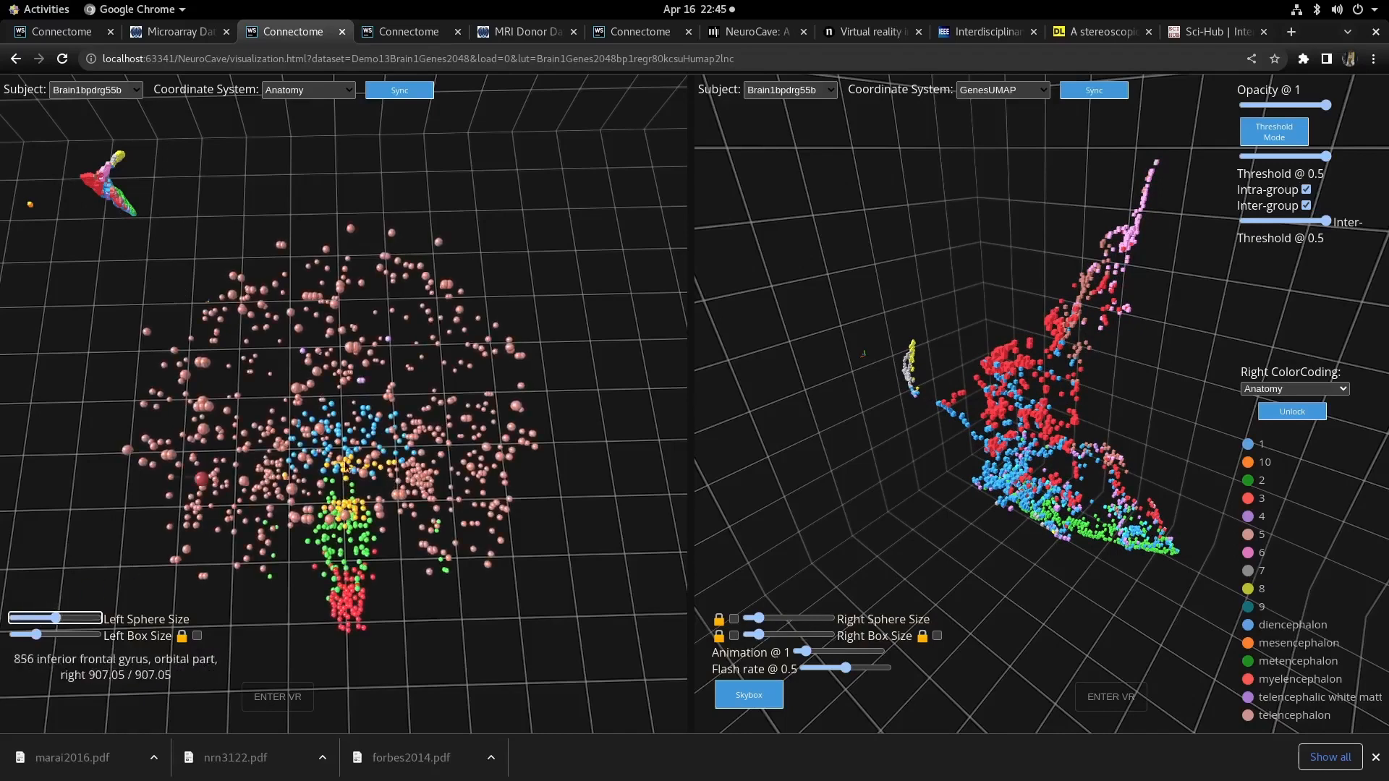
pyautogui.press('Left')
pyautogui.press('Left')
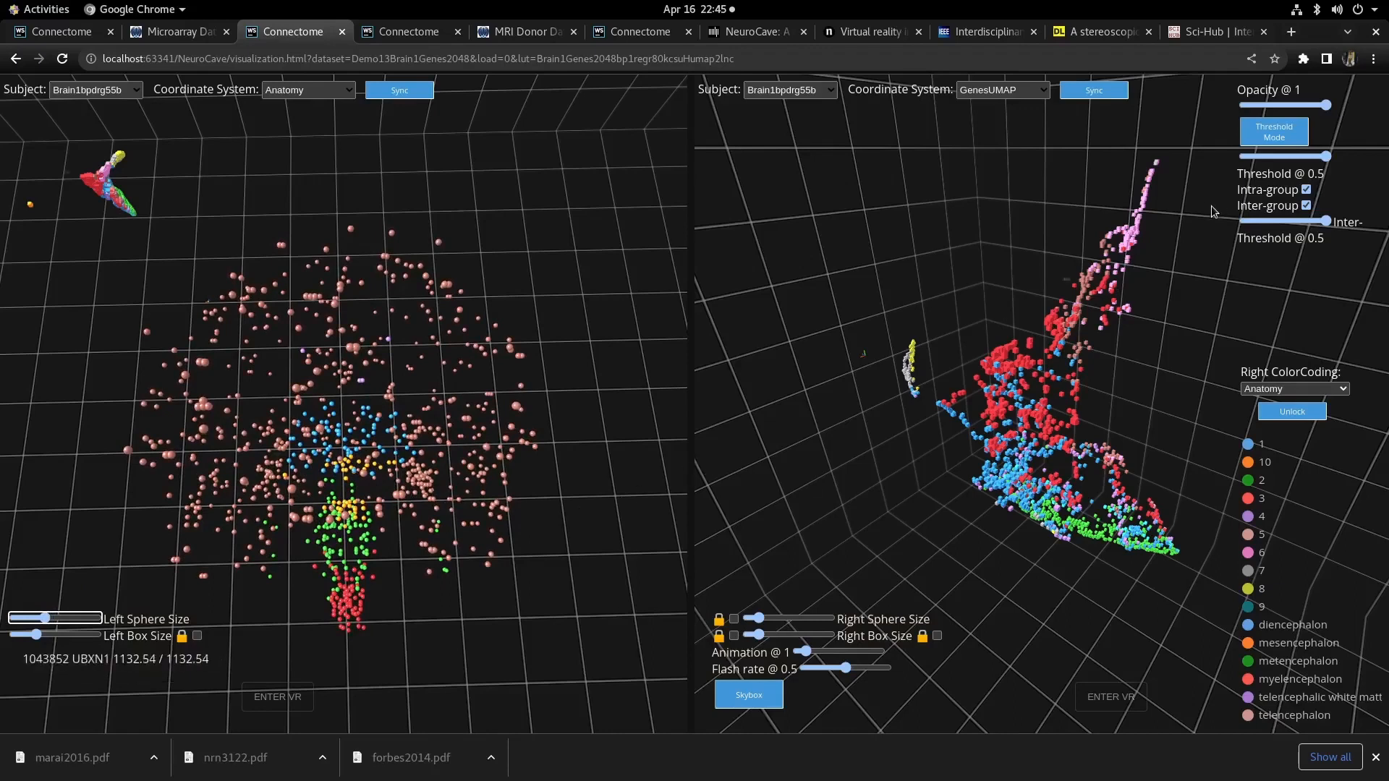
# - Open the Search Panel over the right view and start entering a gene name
pyautogui.moveTo(1163, 479); pyautogui.dragTo(1143, 482)
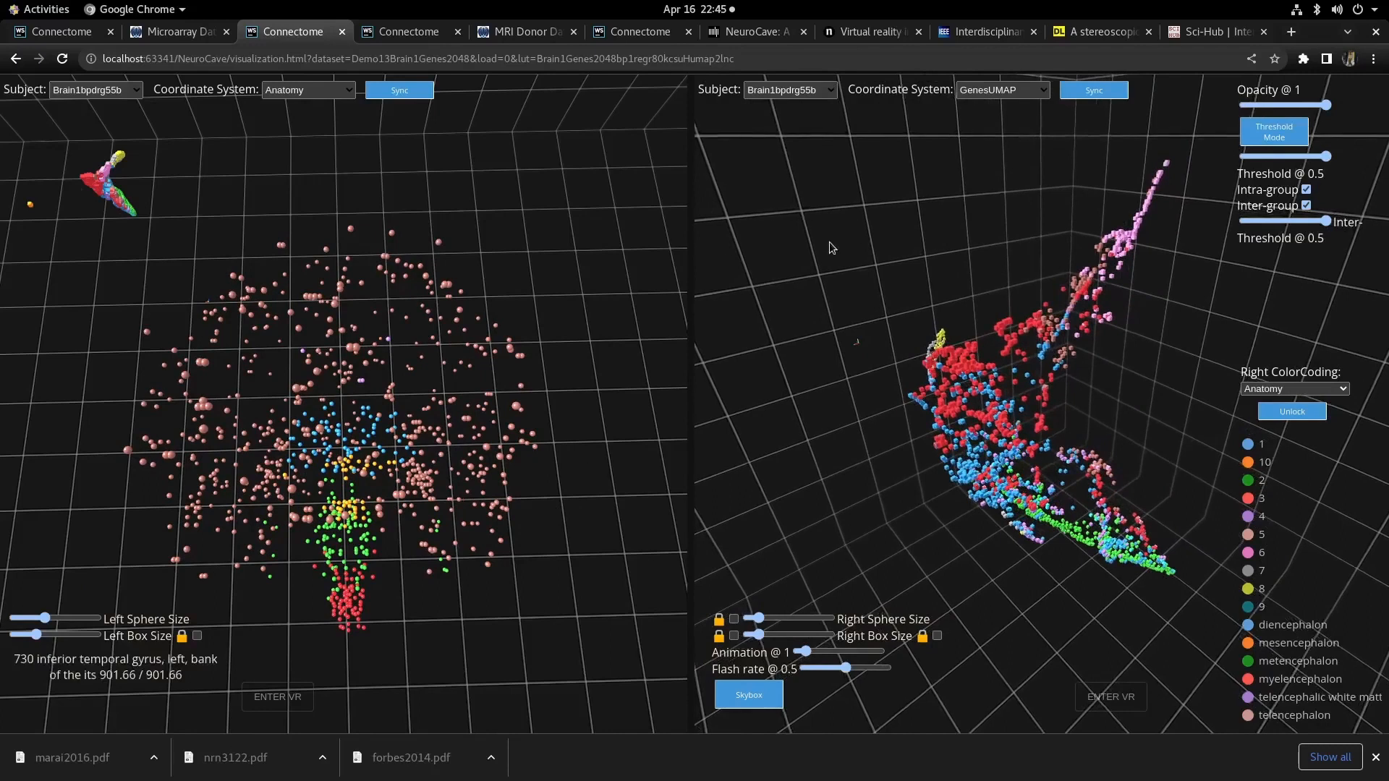
pyautogui.rightClick(976, 141)
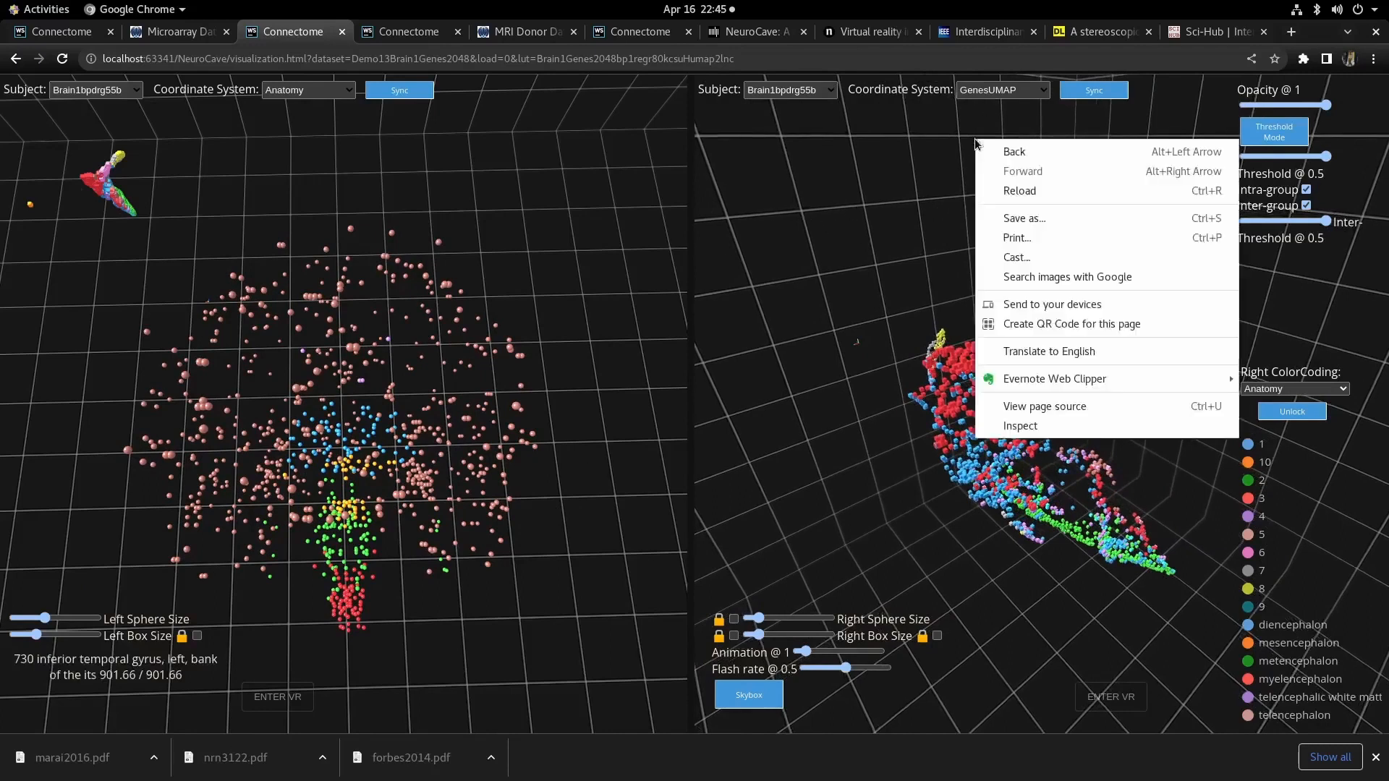
pyautogui.click(918, 177)
pyautogui.rightClick(949, 169)
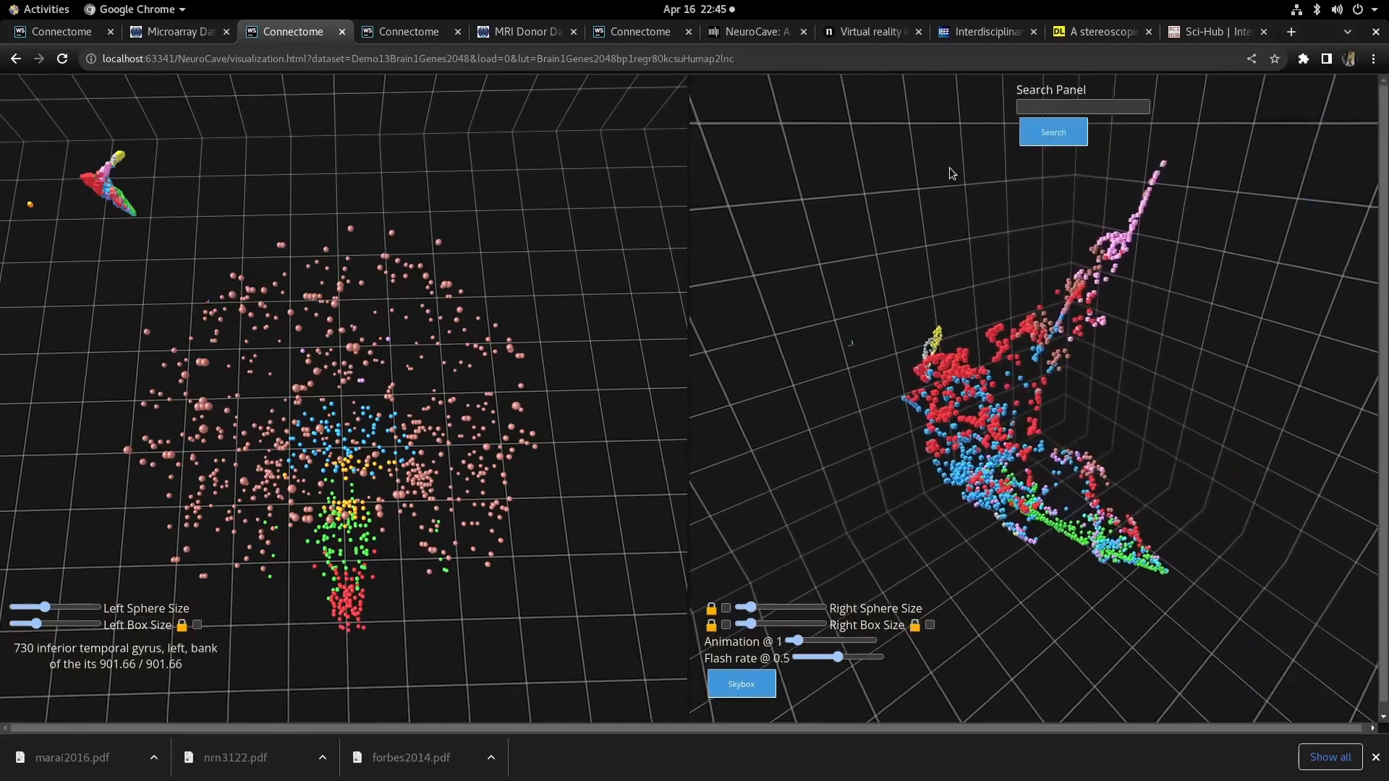
pyautogui.click(1041, 102)
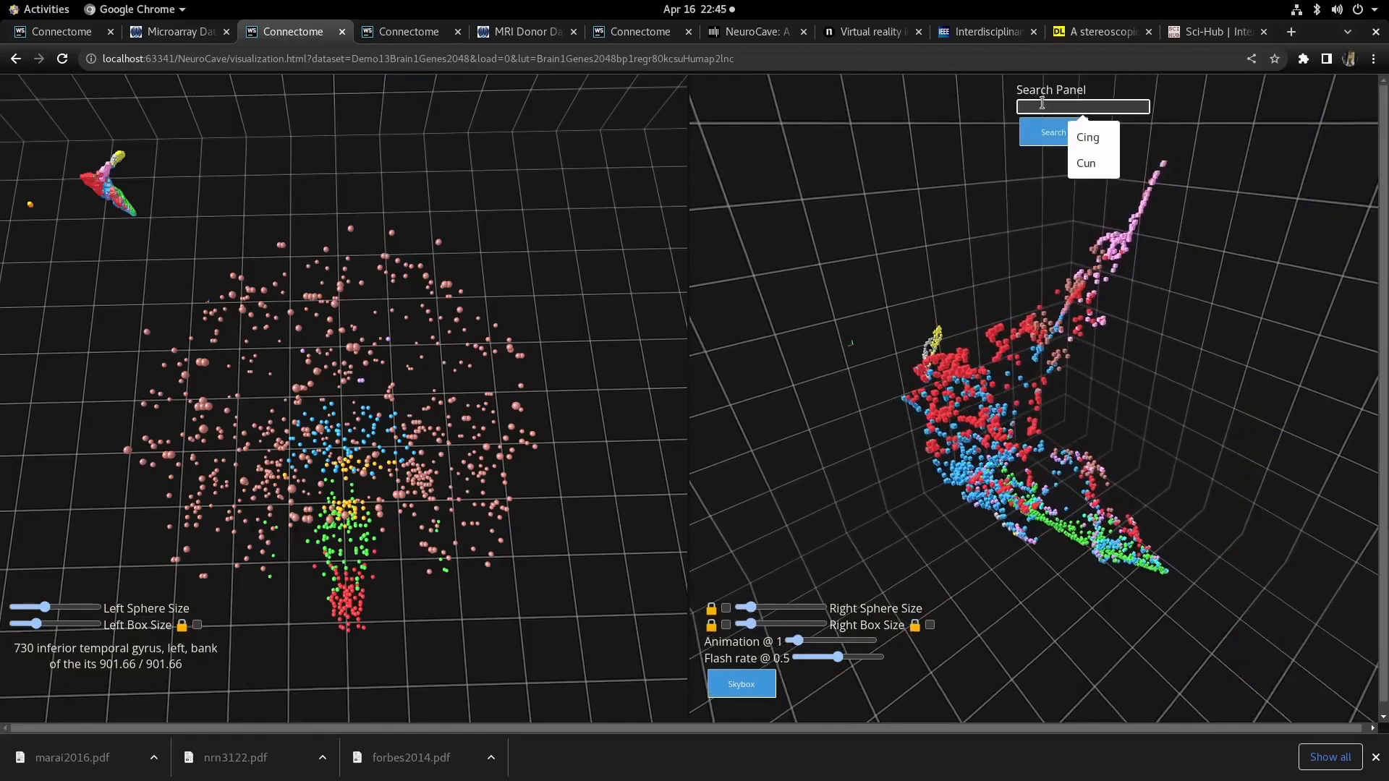
pyautogui.write('SLC')
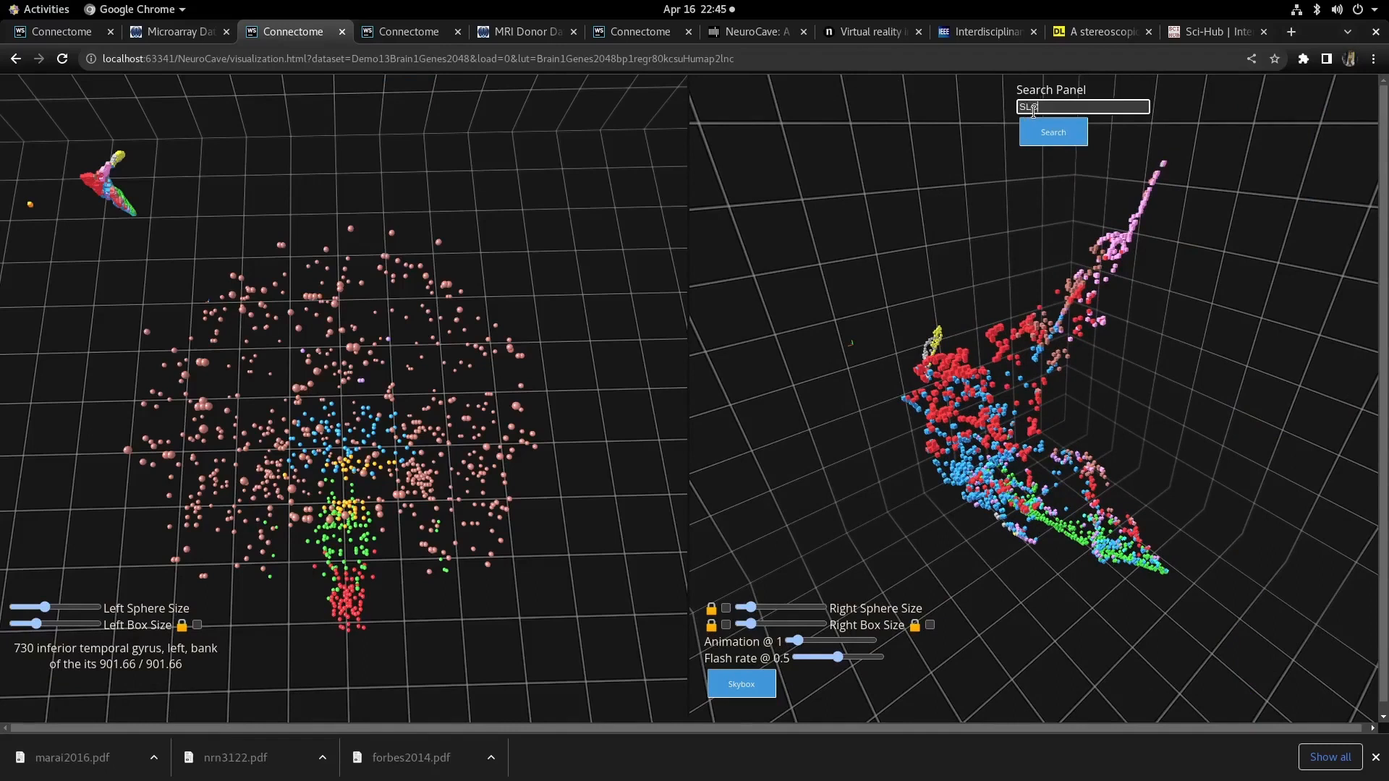
# - Switch to the Microarray tab and run a gene search for VMAT1
pyautogui.hotkey('ctrl', 'shift', 'Tab')
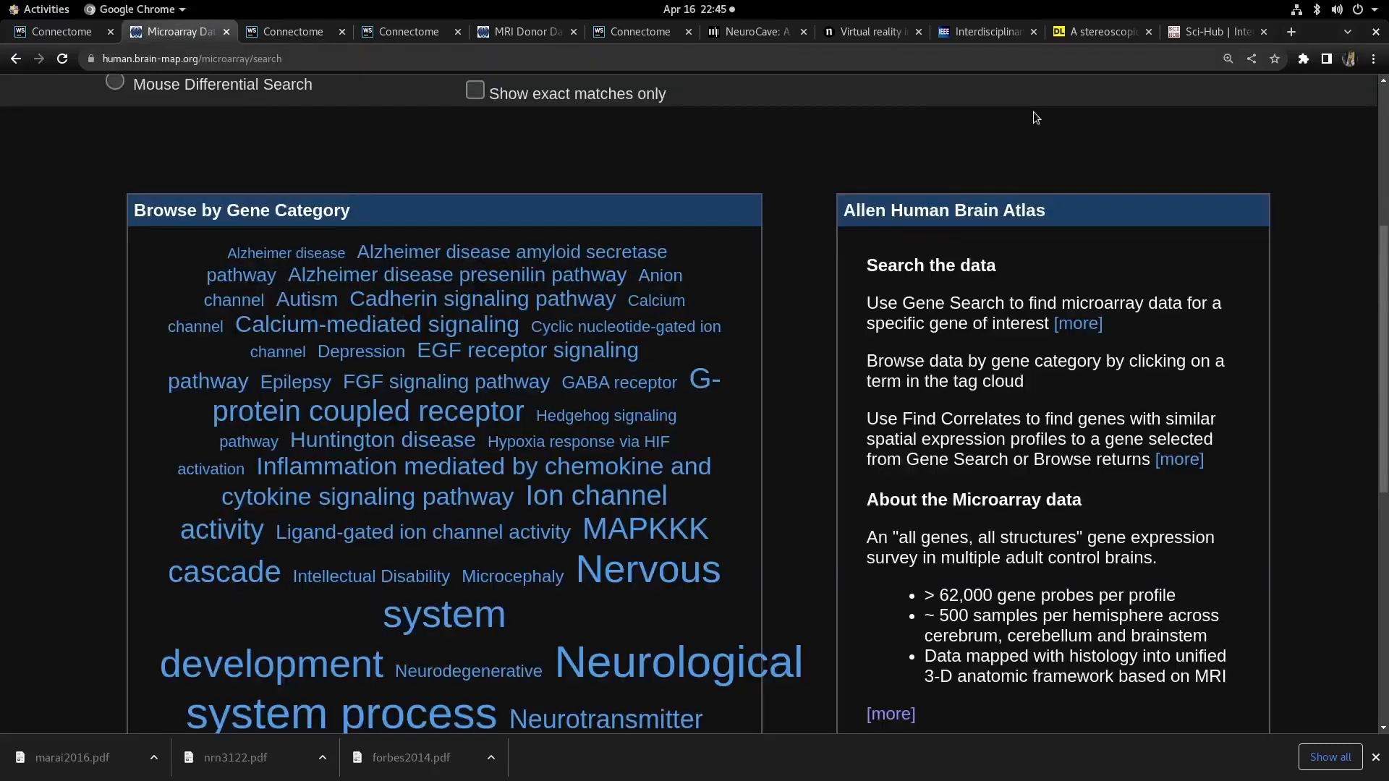
pyautogui.scroll(5, 1034, 137)
pyautogui.click(509, 395)
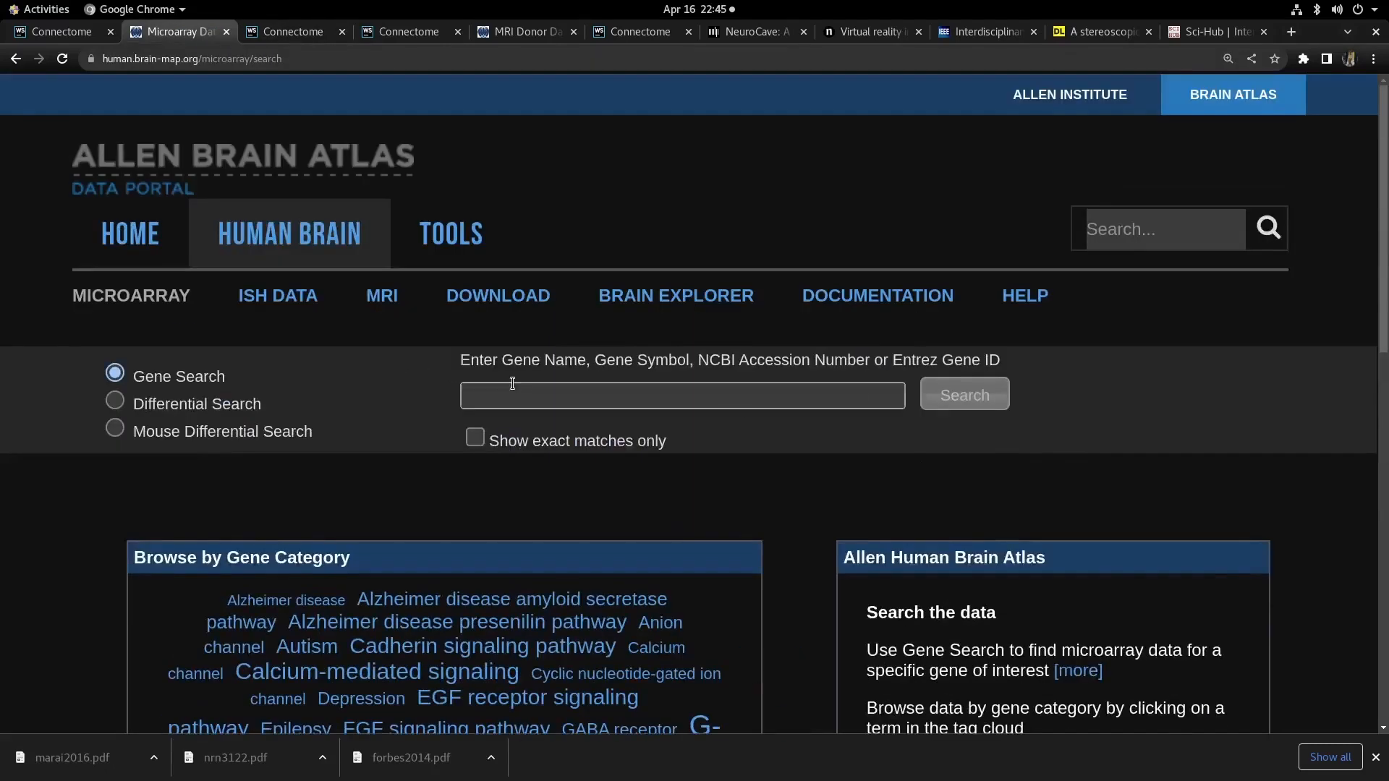
pyautogui.click(517, 396)
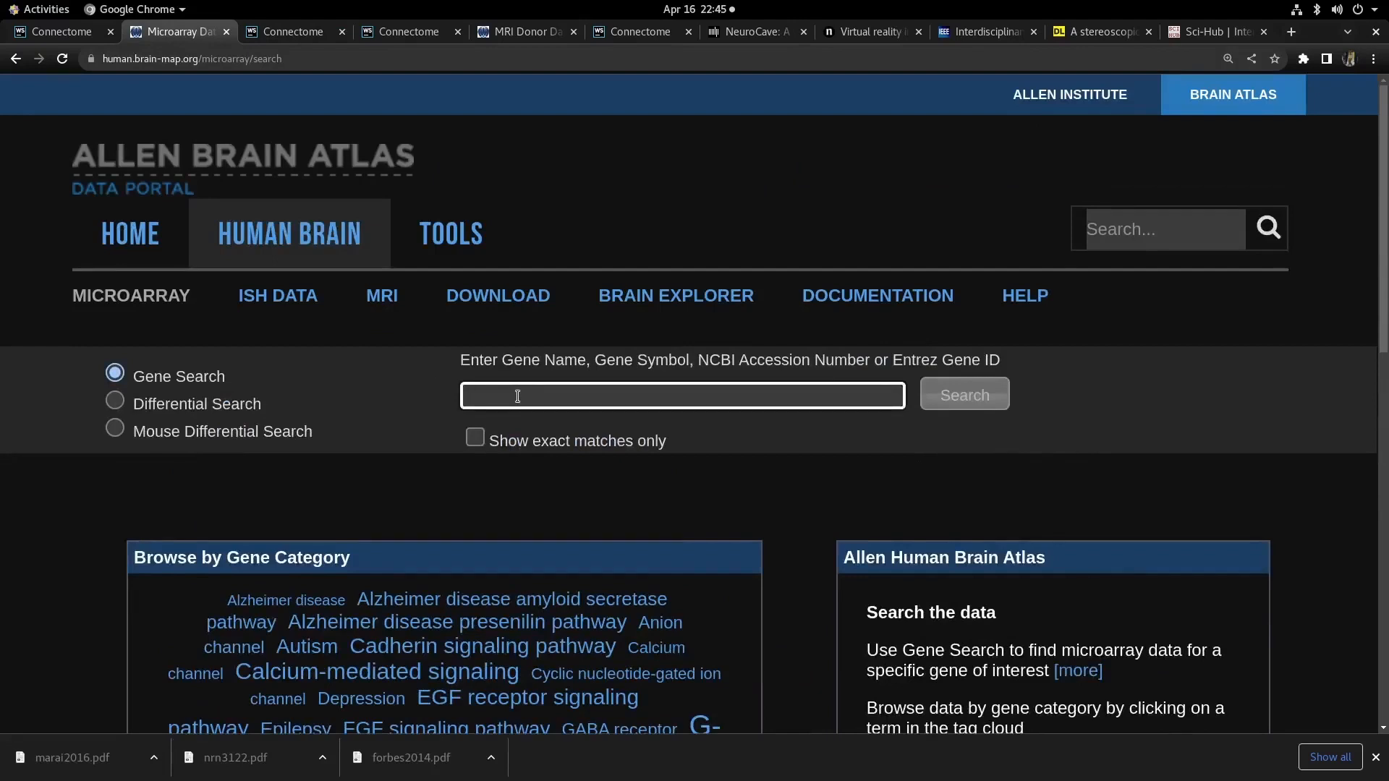
pyautogui.write('VT')
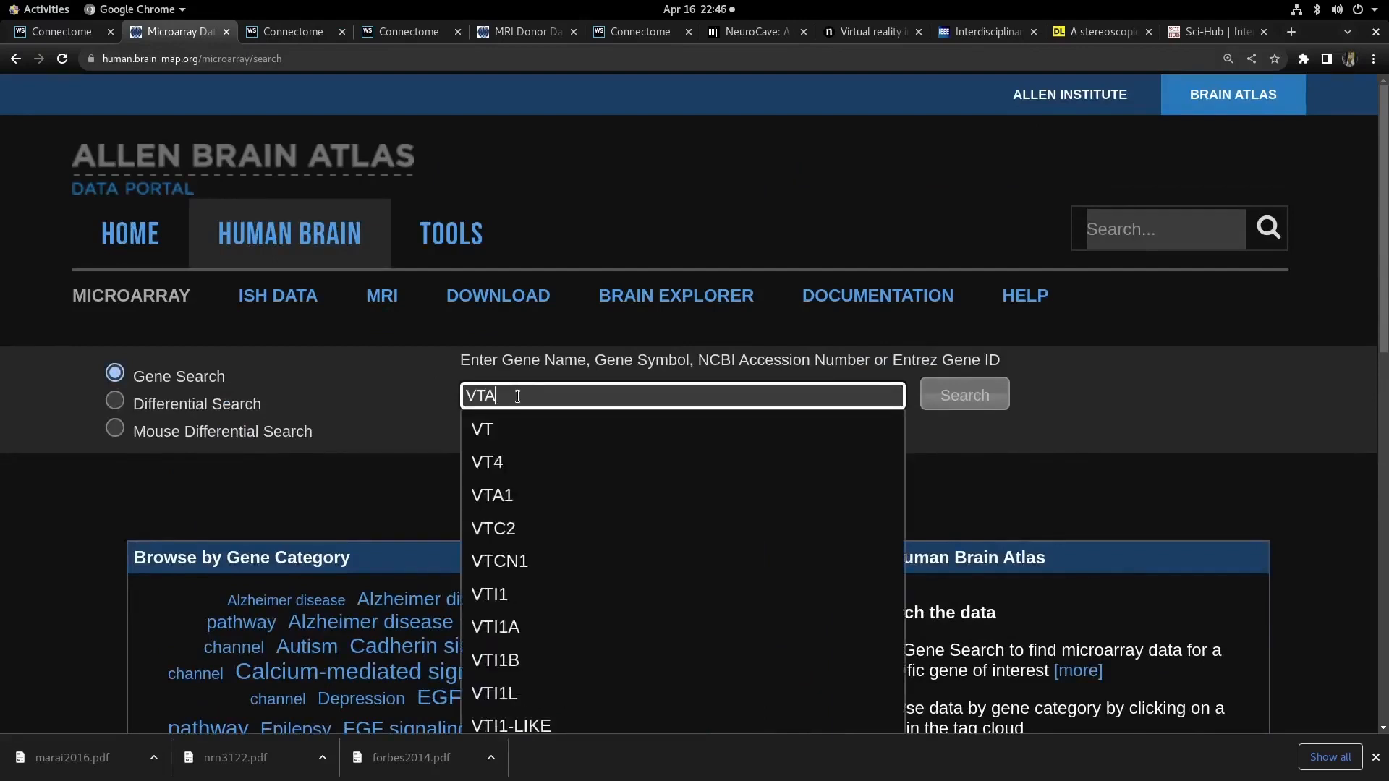
pyautogui.press('BackSpace')
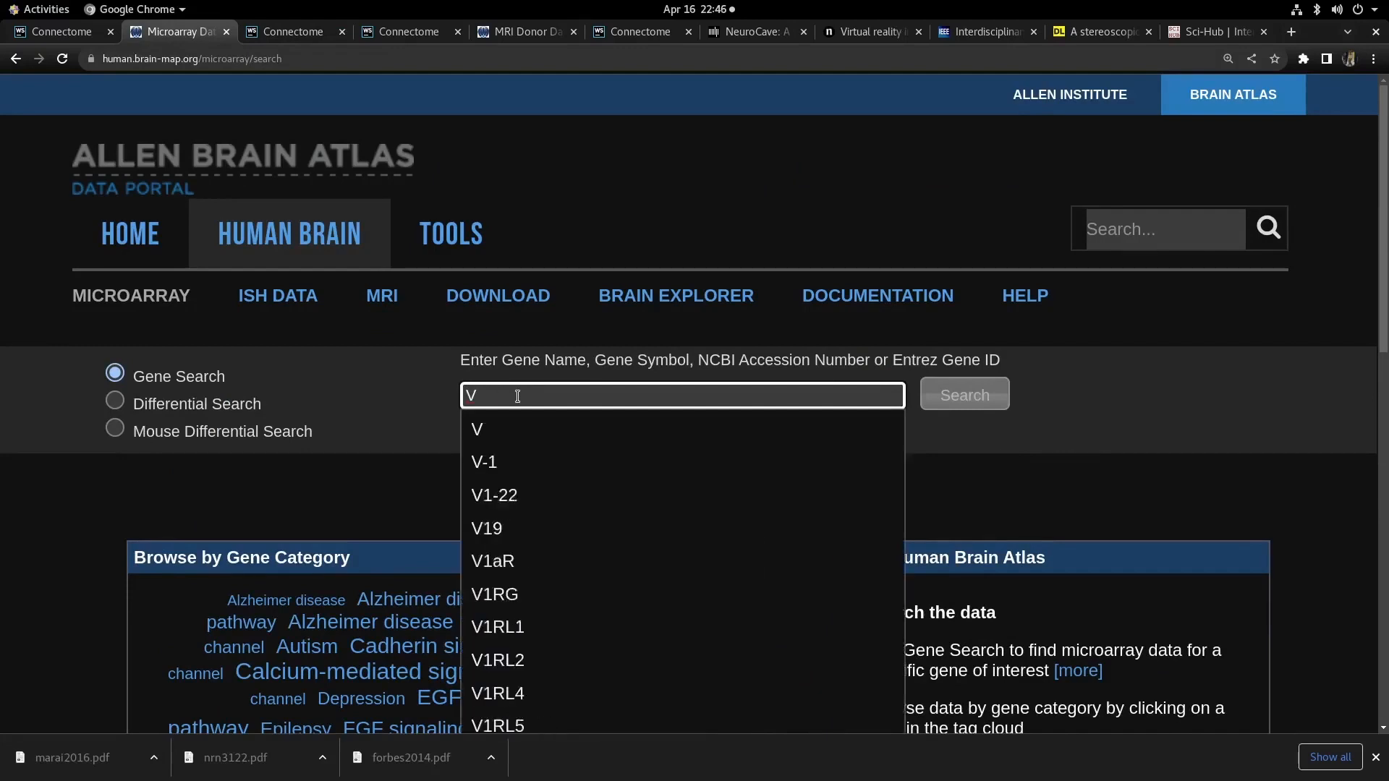
pyautogui.write('MAT')
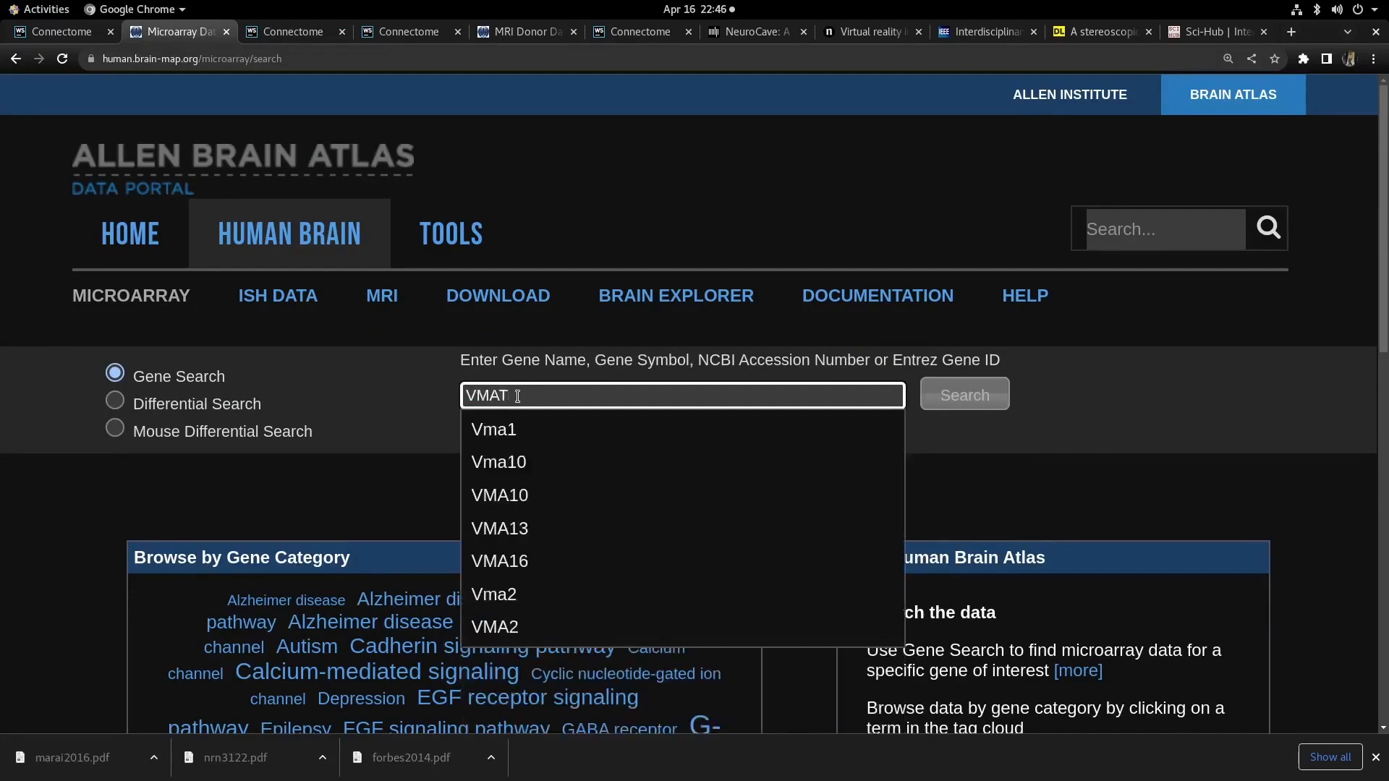
pyautogui.click(528, 428)
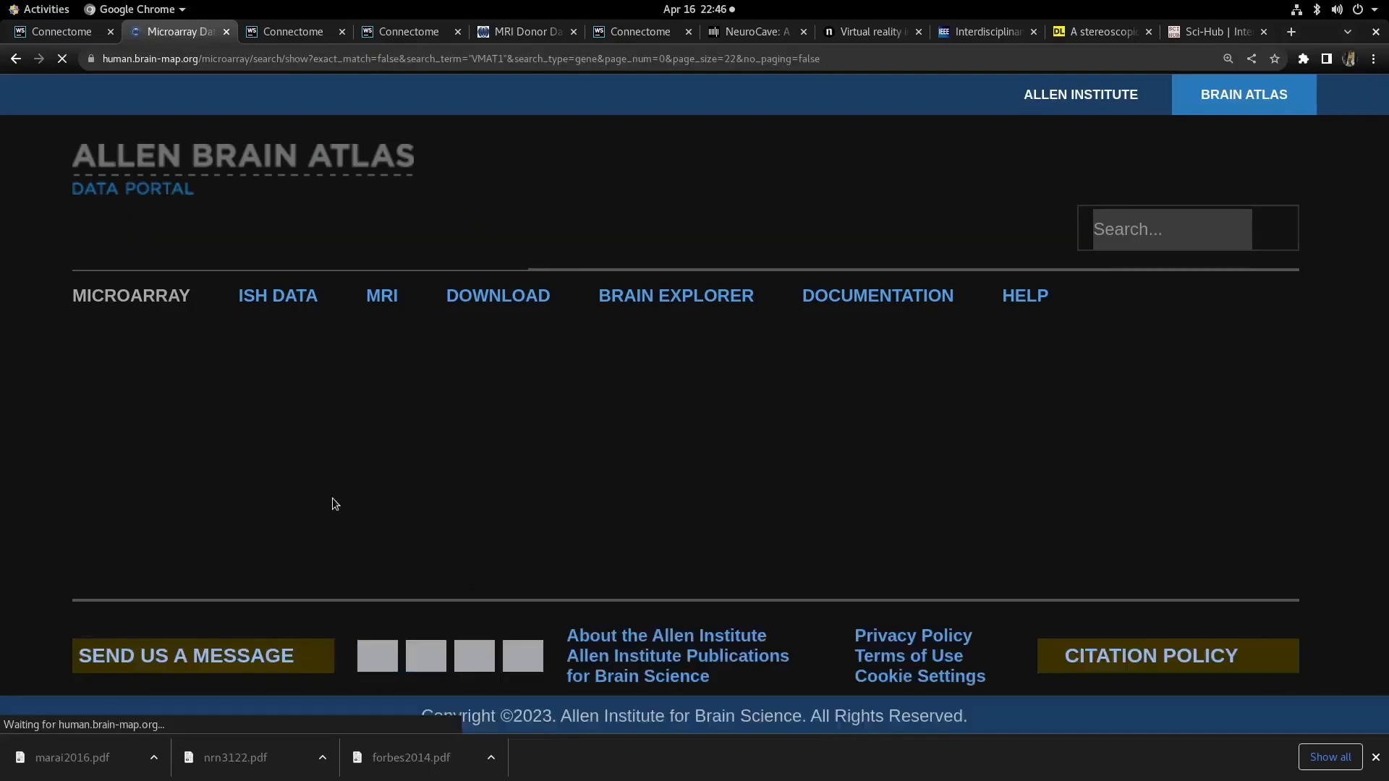
# - Scroll through the VMAT1 microarray search results and their probe expression heatmap
pyautogui.scroll(-4, 385, 510)
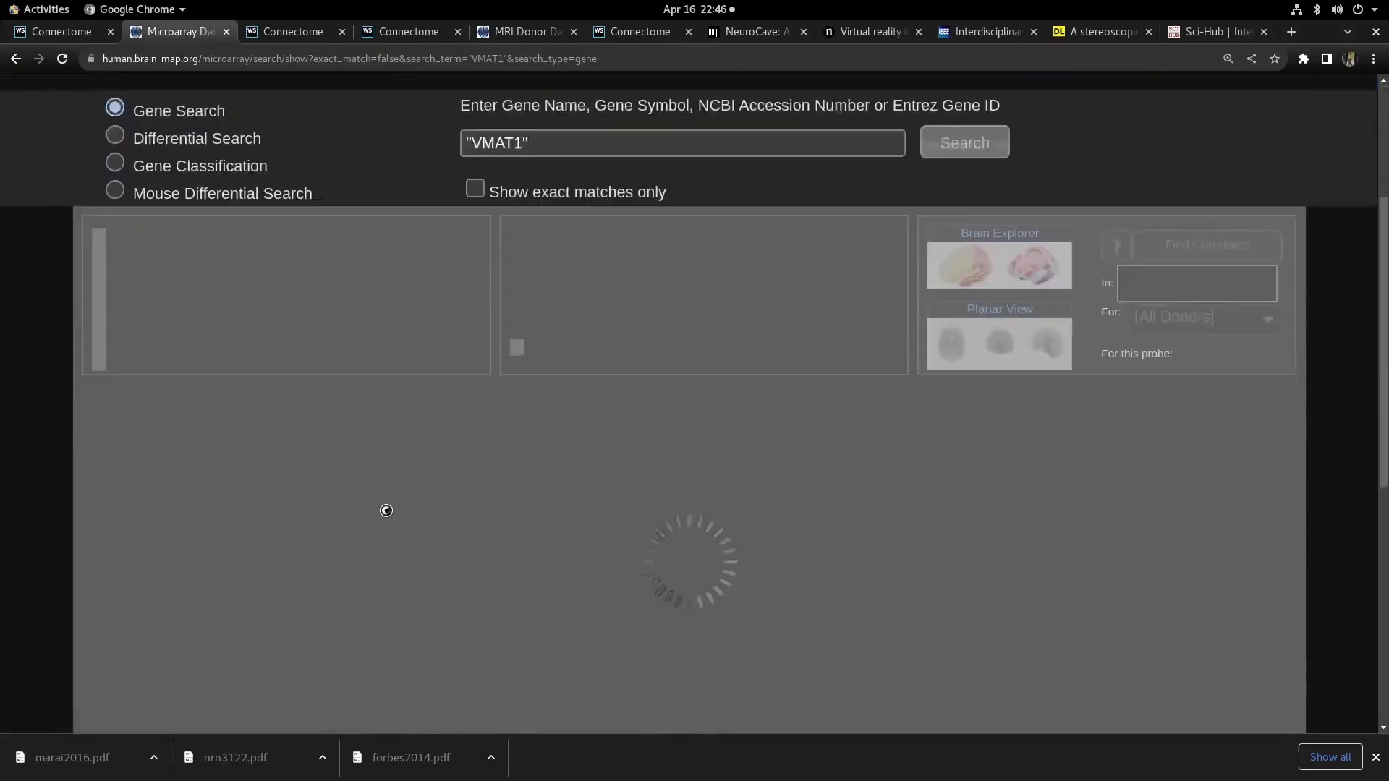
pyautogui.scroll(-4, 386, 510)
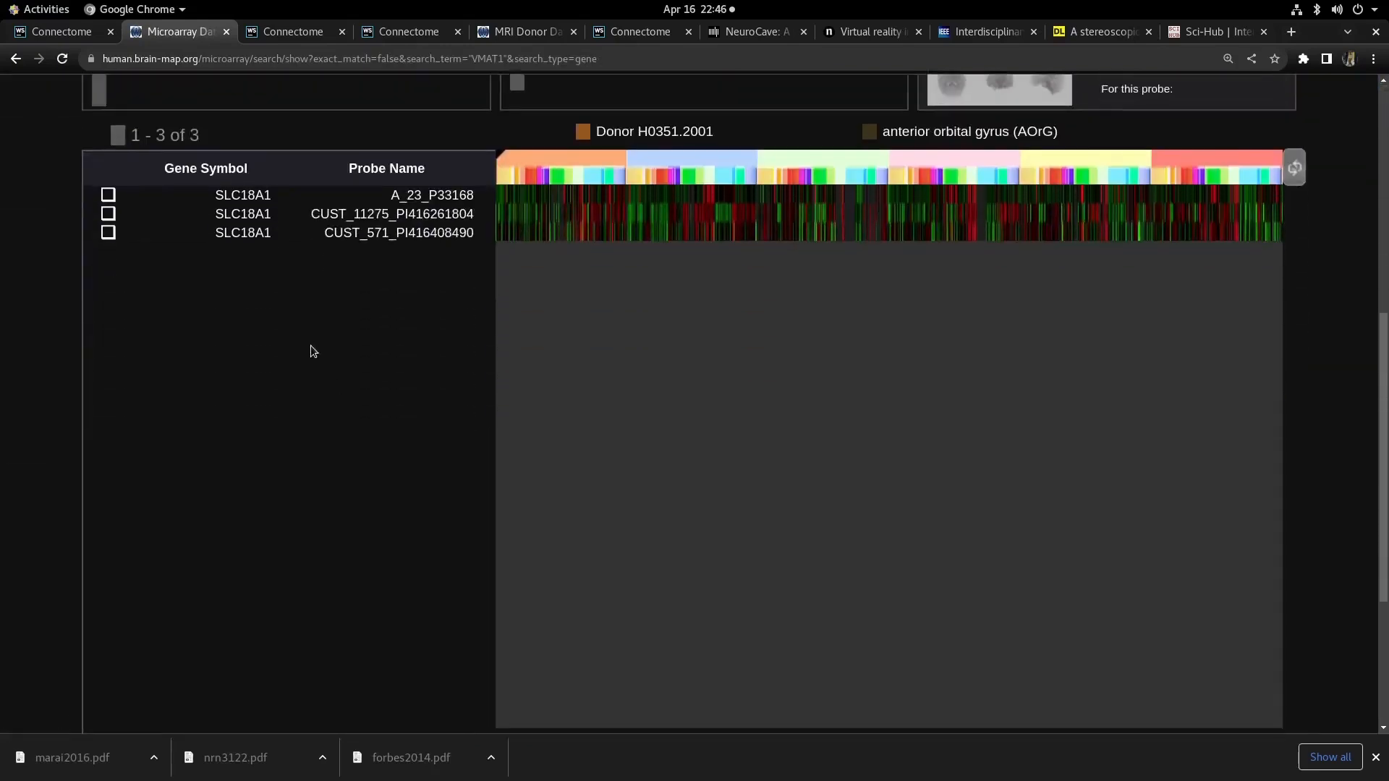
pyautogui.scroll(3, 313, 351)
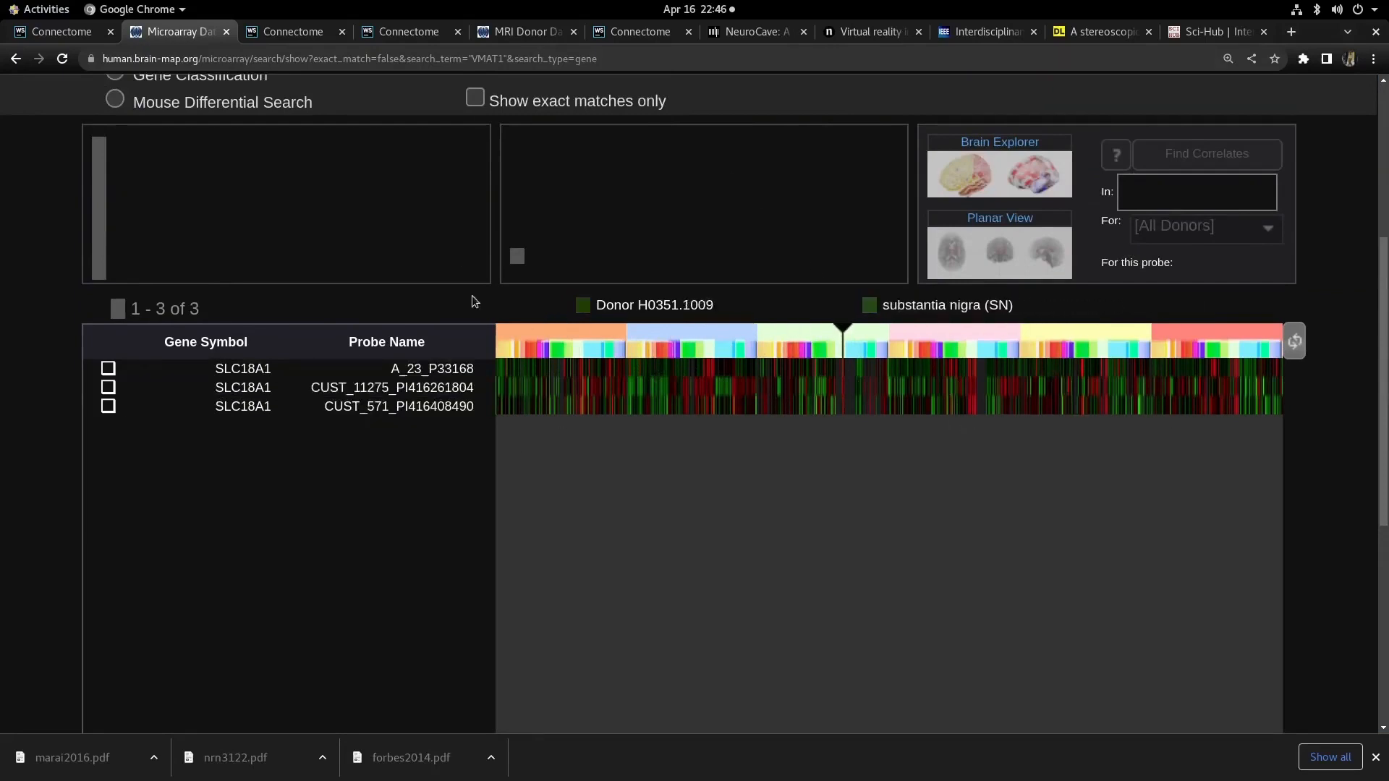
pyautogui.scroll(4, 473, 302)
pyautogui.scroll(-3, 598, 332)
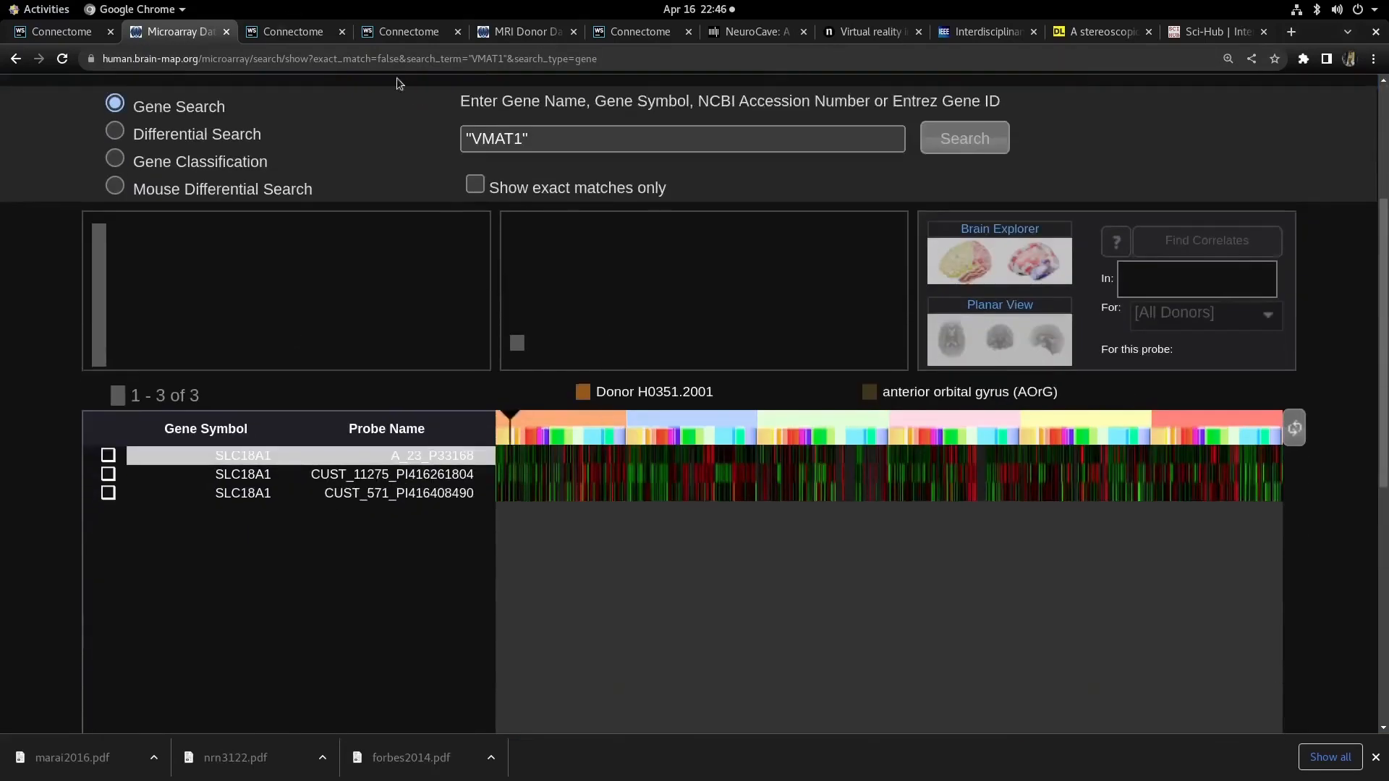
# - Return to the NeuroCave tab and run the SLC gene search in the right view's Search Panel several times
pyautogui.hotkey('ctrl', 'Tab')
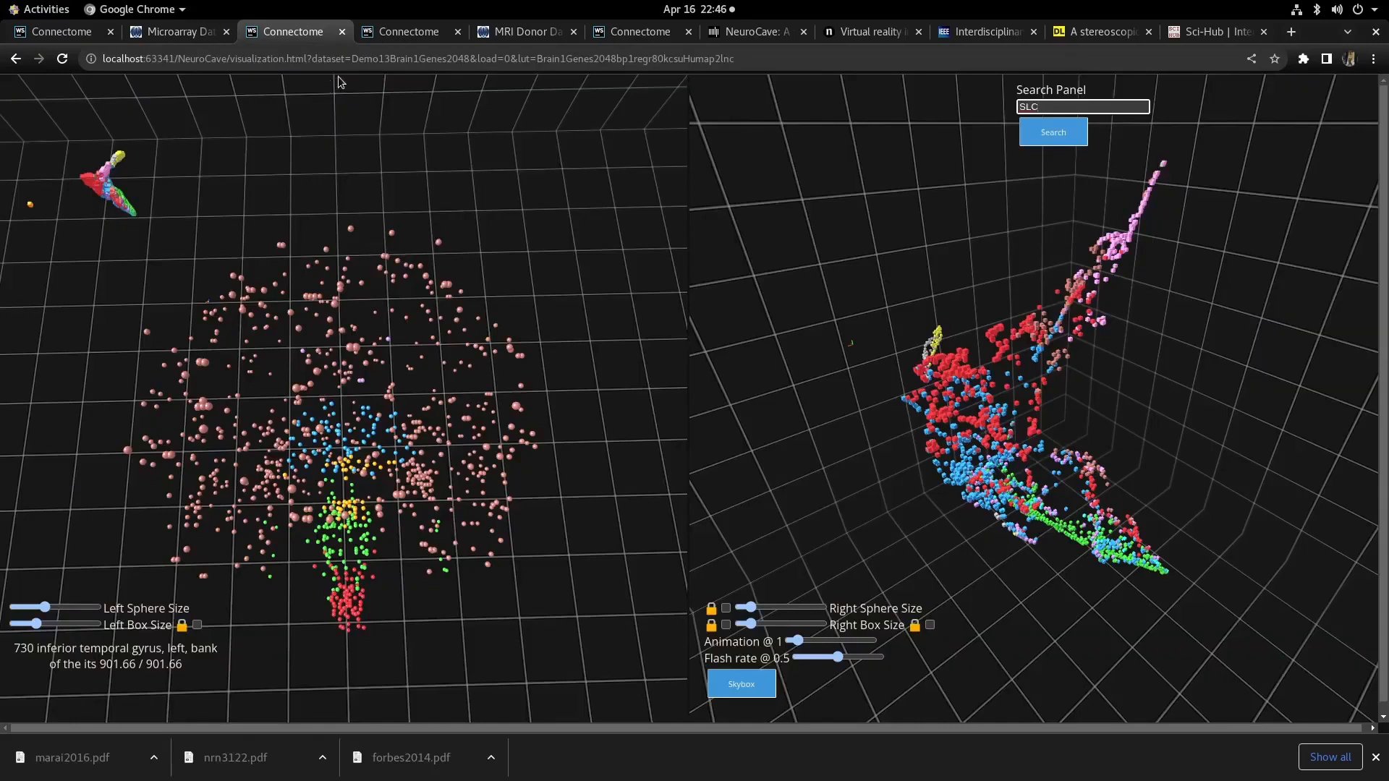
pyautogui.click(1047, 145)
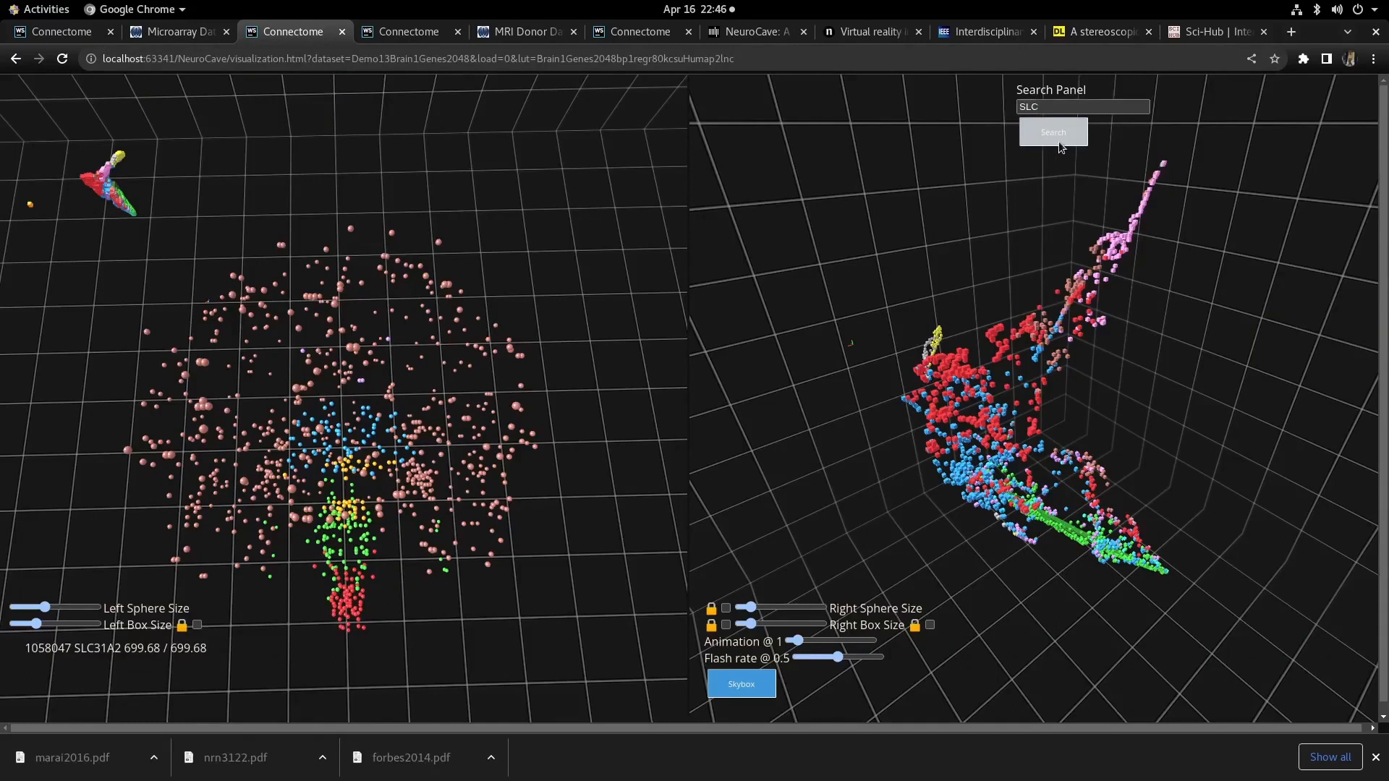
pyautogui.click(1058, 141)
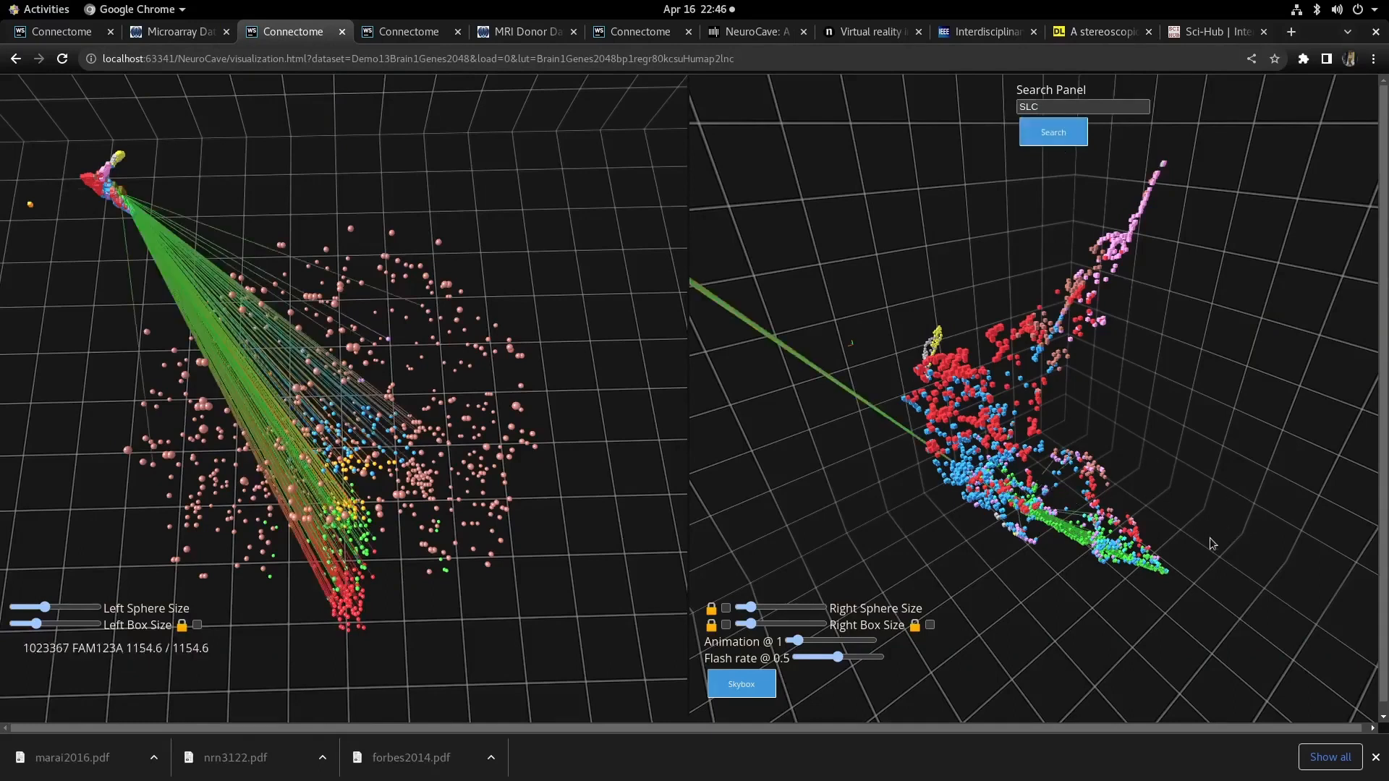
pyautogui.scroll(3, 1208, 507)
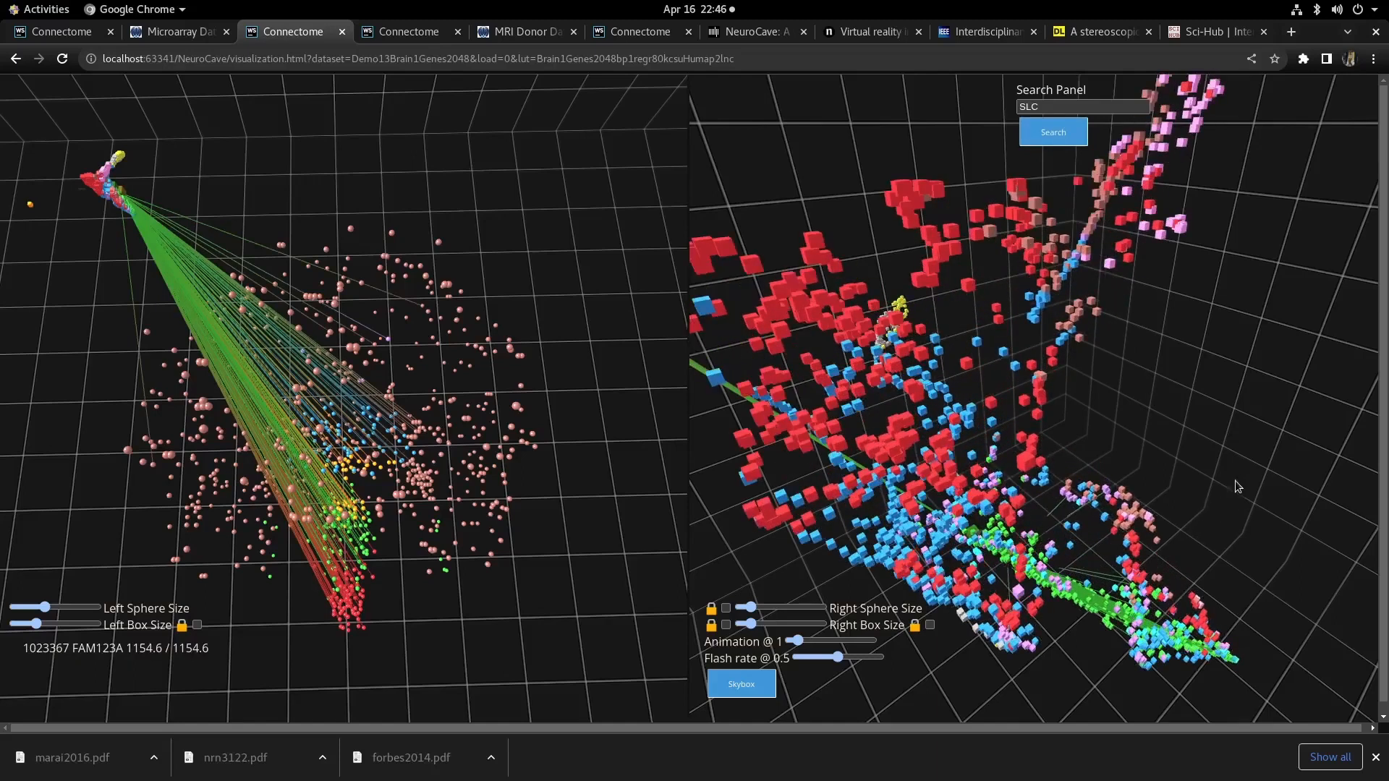
pyautogui.rightClick(1234, 479)
pyautogui.click(1255, 415)
pyautogui.moveTo(1213, 449); pyautogui.dragTo(899, 394)
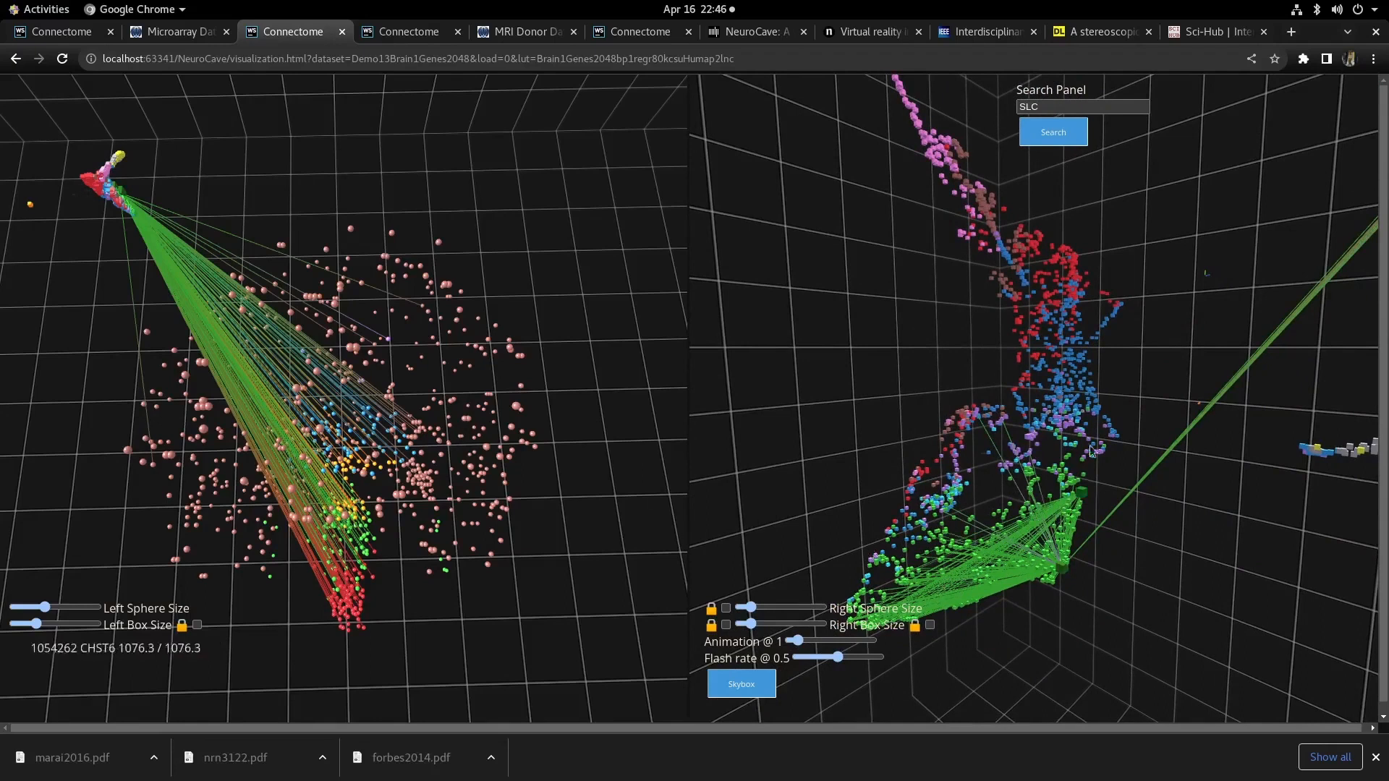
pyautogui.moveTo(1183, 375); pyautogui.dragTo(1222, 378)
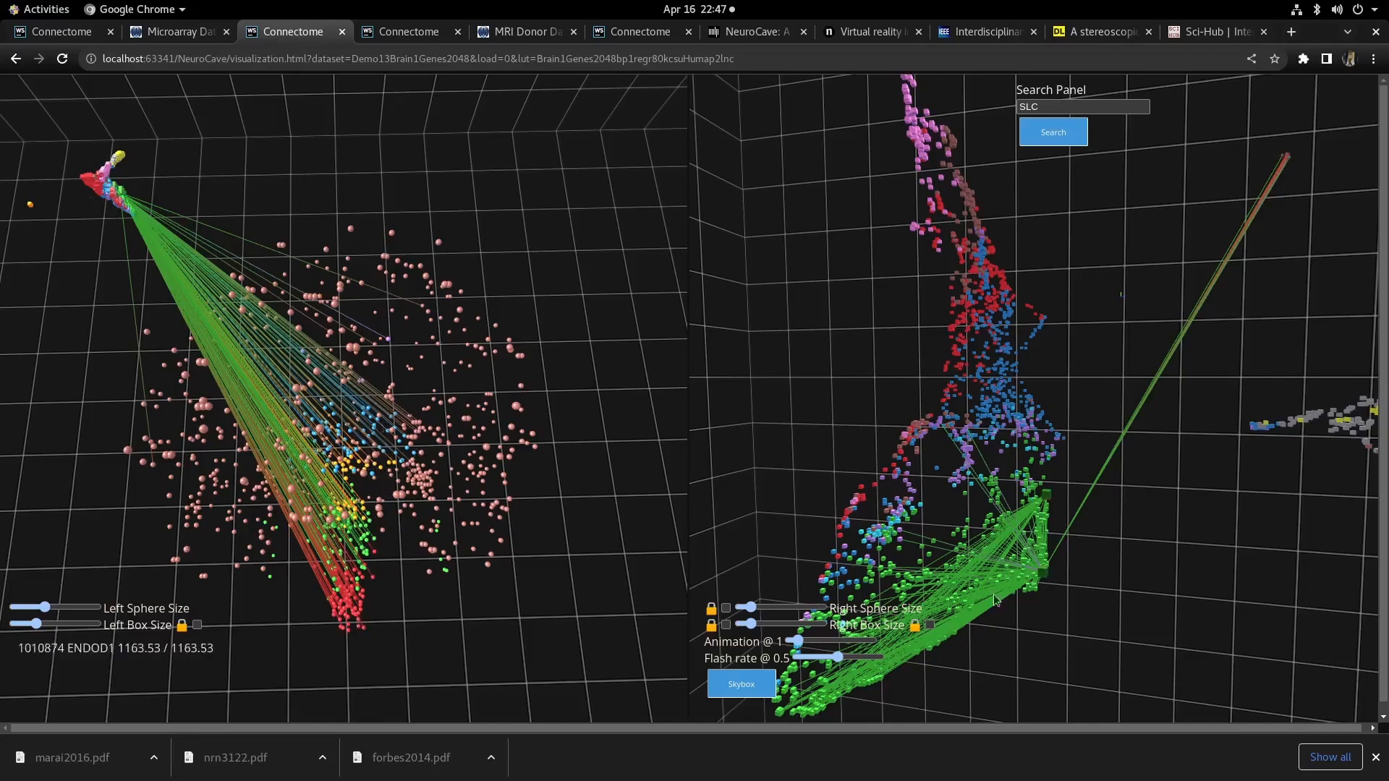
pyautogui.click(1068, 137)
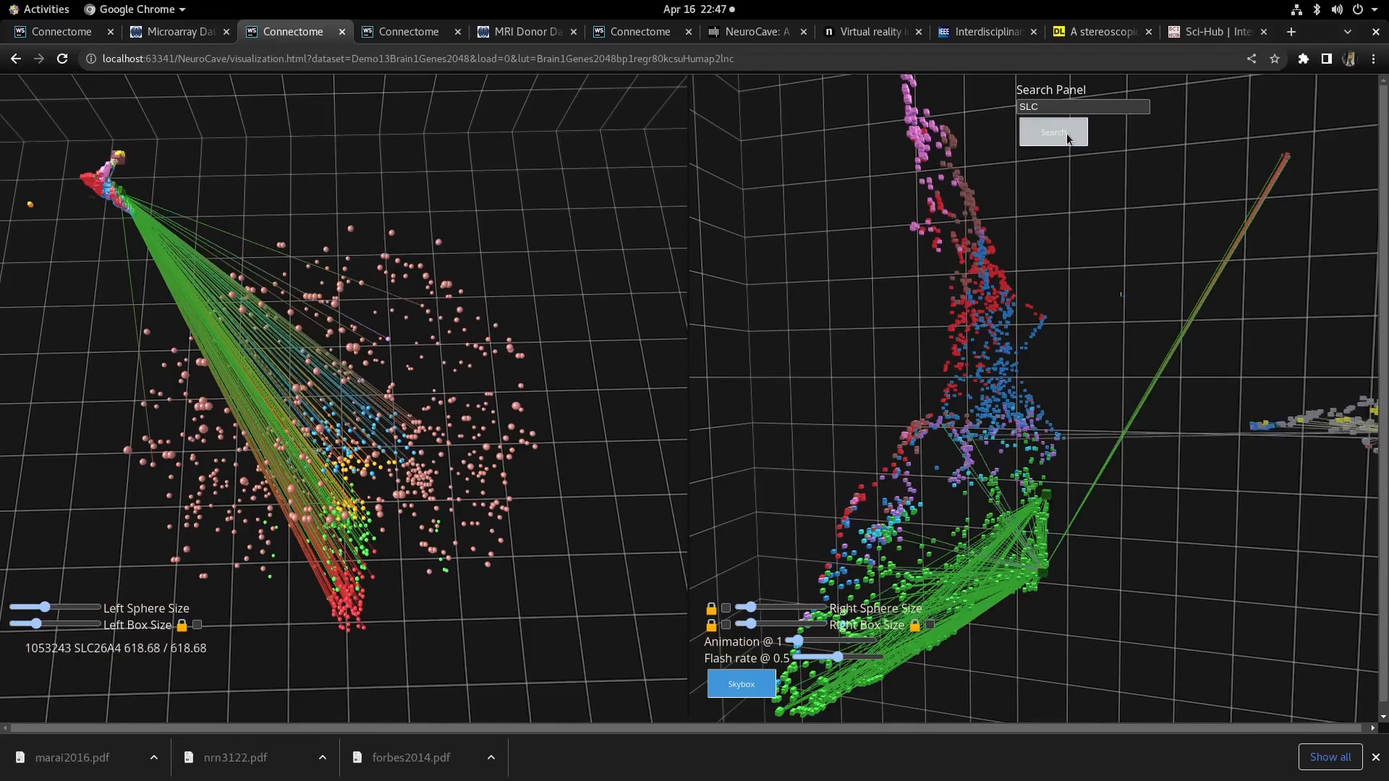
pyautogui.click(1064, 137)
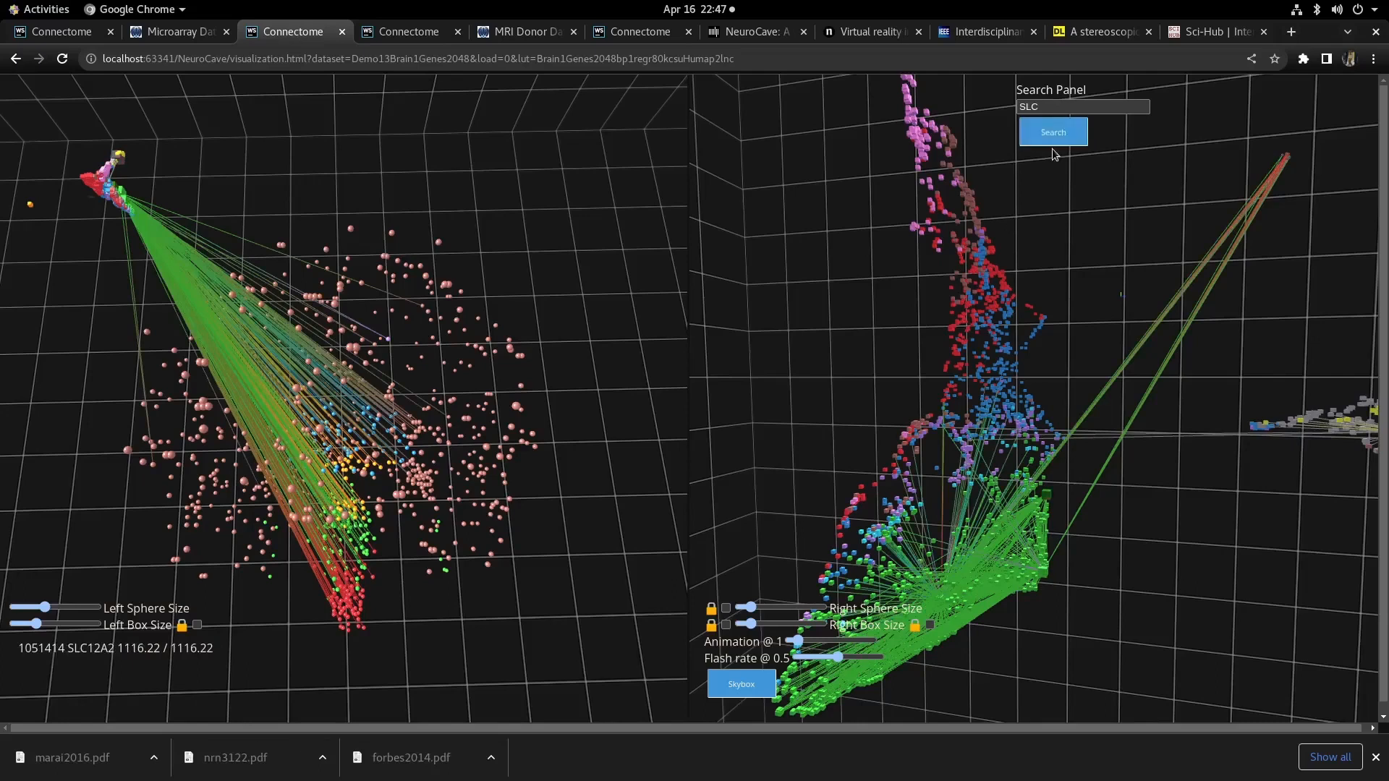
# - Switch to the microarray tab and select the SLC18A1 probe CUST_11275_PI416261804 to show its gene info
pyautogui.hotkey('ctrl', 'pageup')
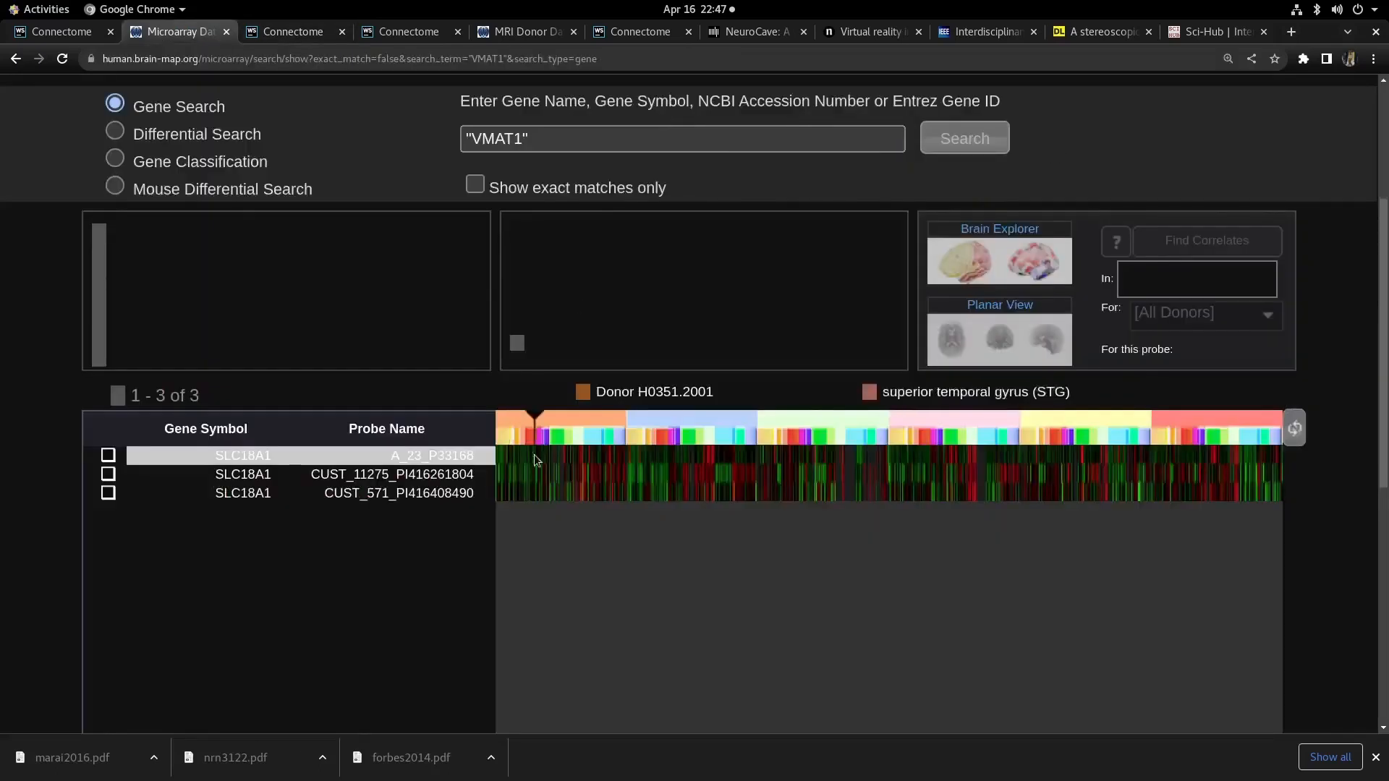
pyautogui.scroll(3, 422, 524)
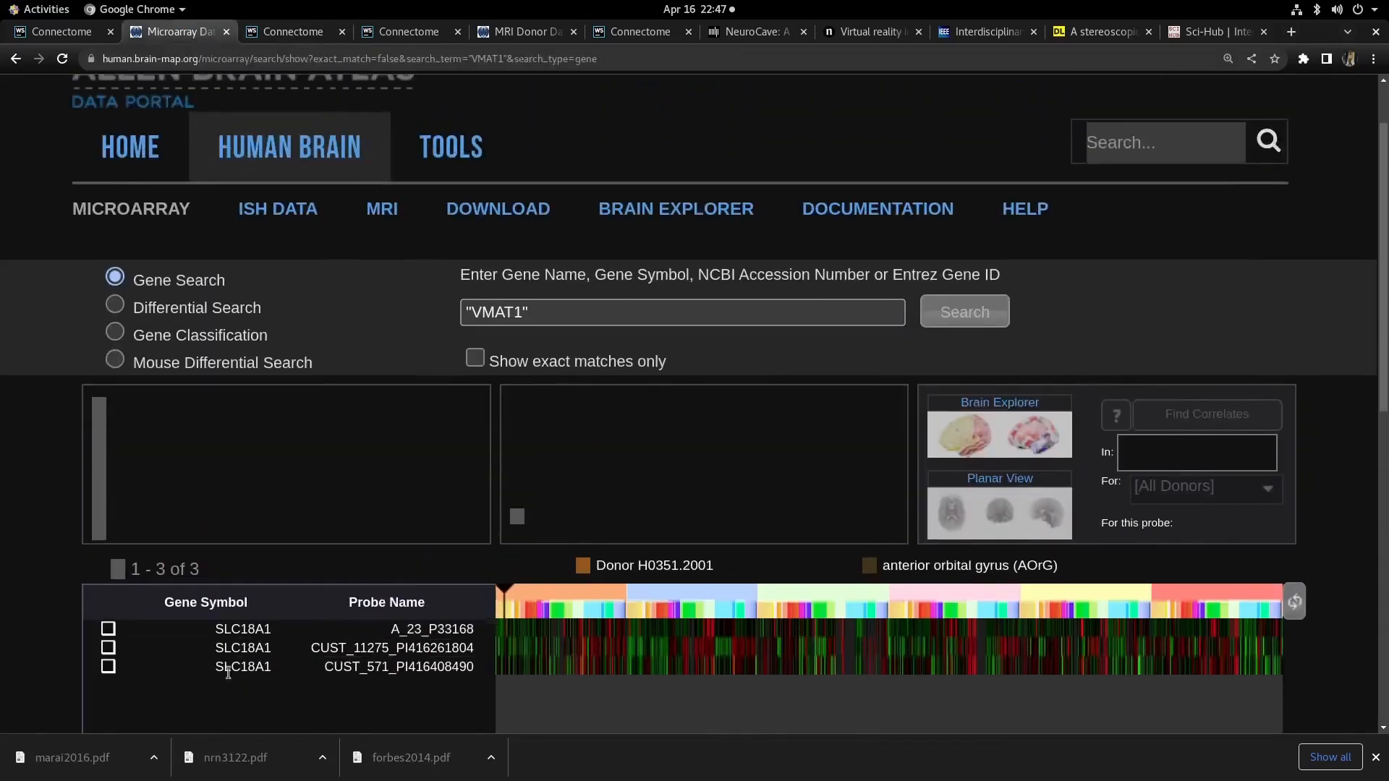
pyautogui.click(232, 648)
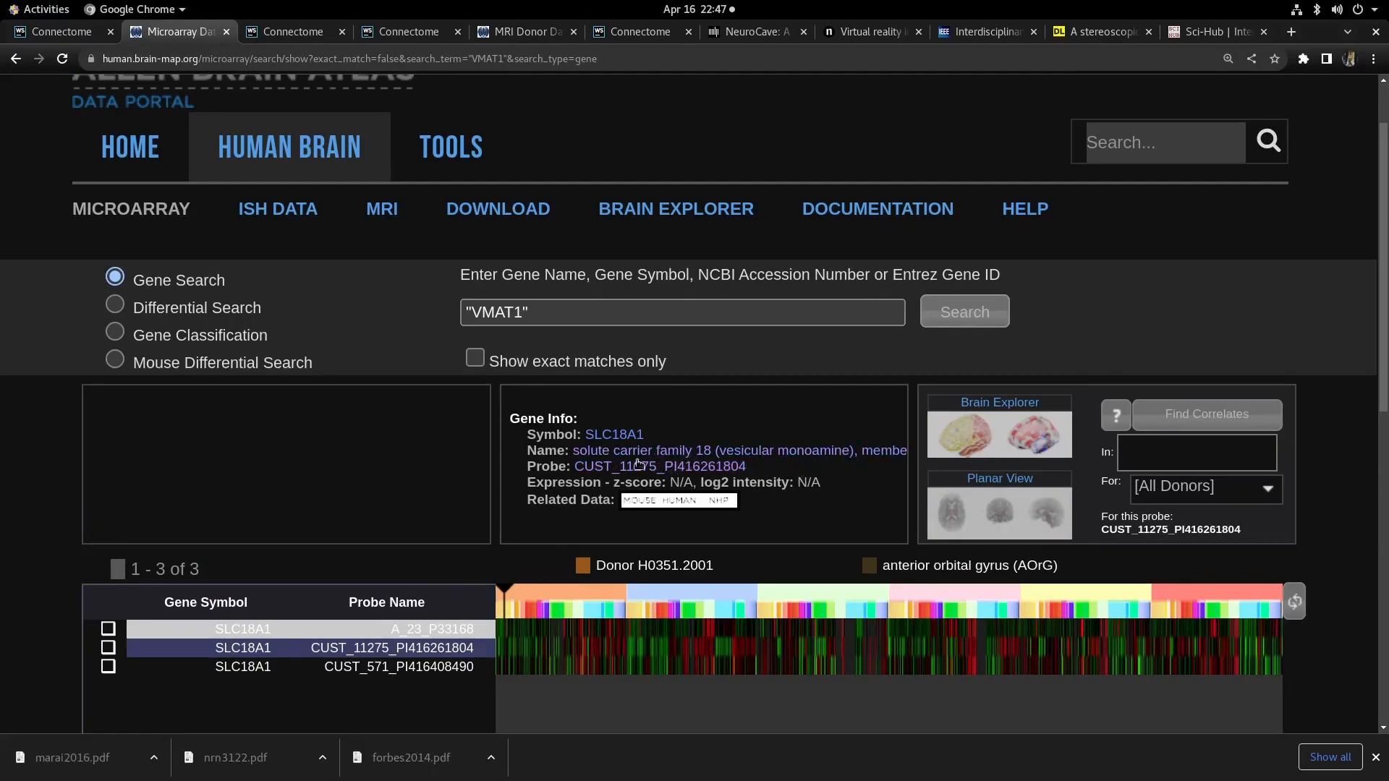
# - Go back to NeuroCave and repeatedly rerun the SLC search to cycle through matching genes
pyautogui.hotkey('ctrl', 'Tab')
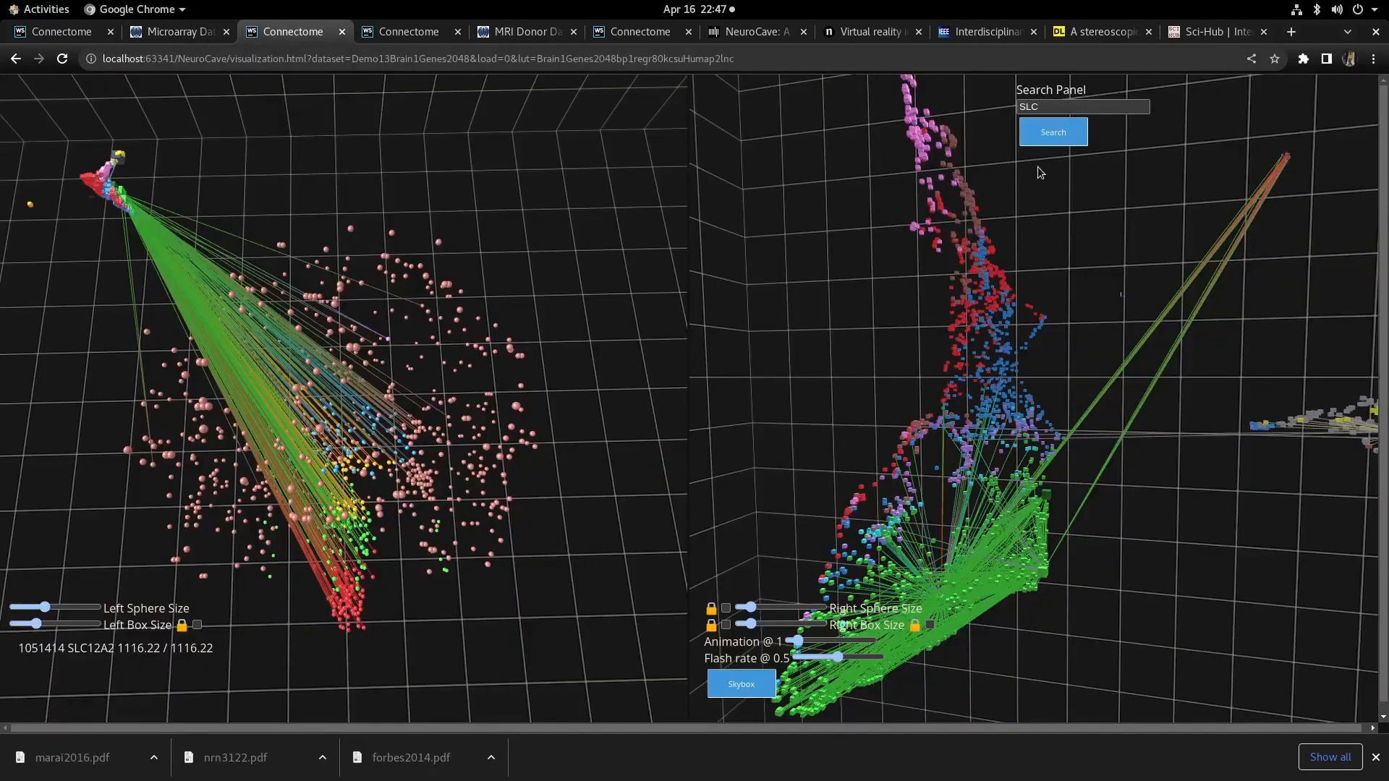
pyautogui.click(1061, 139)
pyautogui.click(1061, 138)
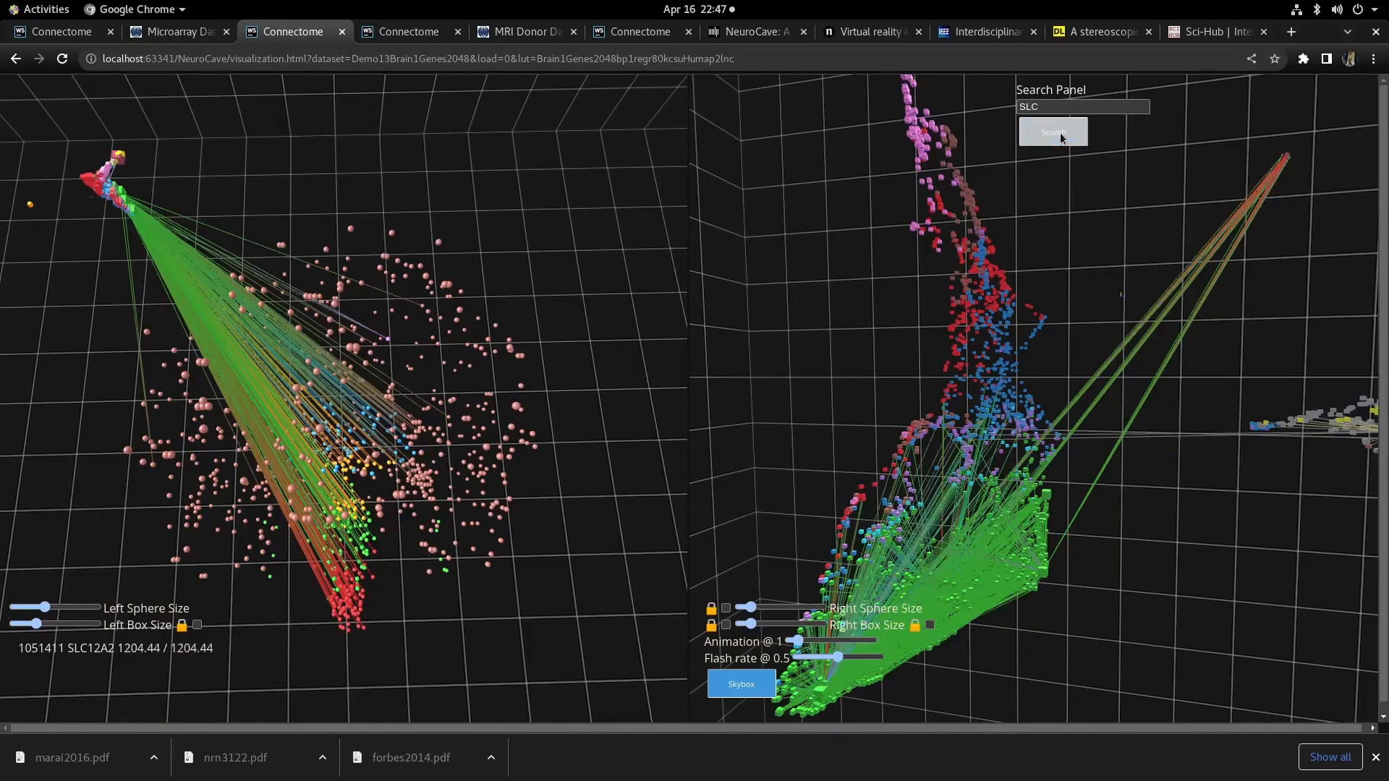
pyautogui.click(1060, 136)
pyautogui.click(1057, 134)
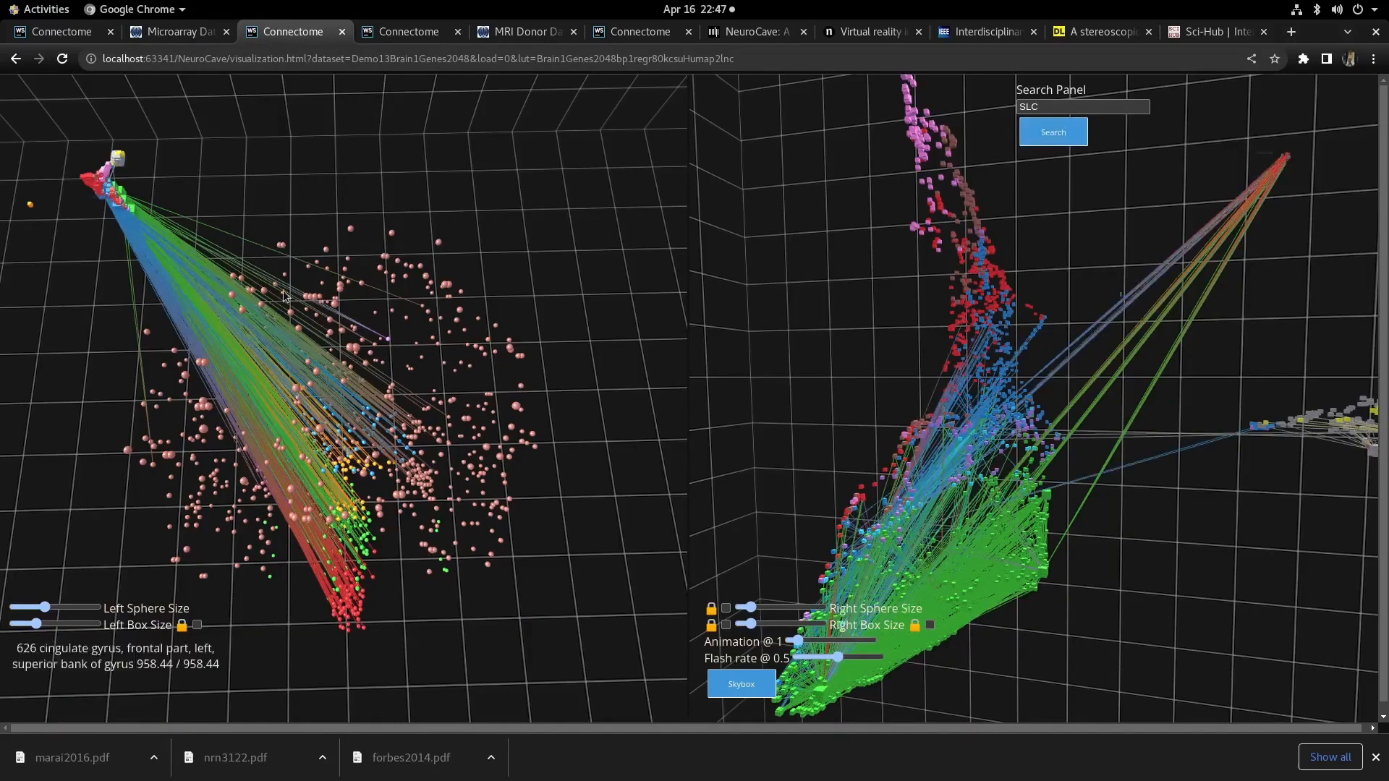
pyautogui.click(1034, 131)
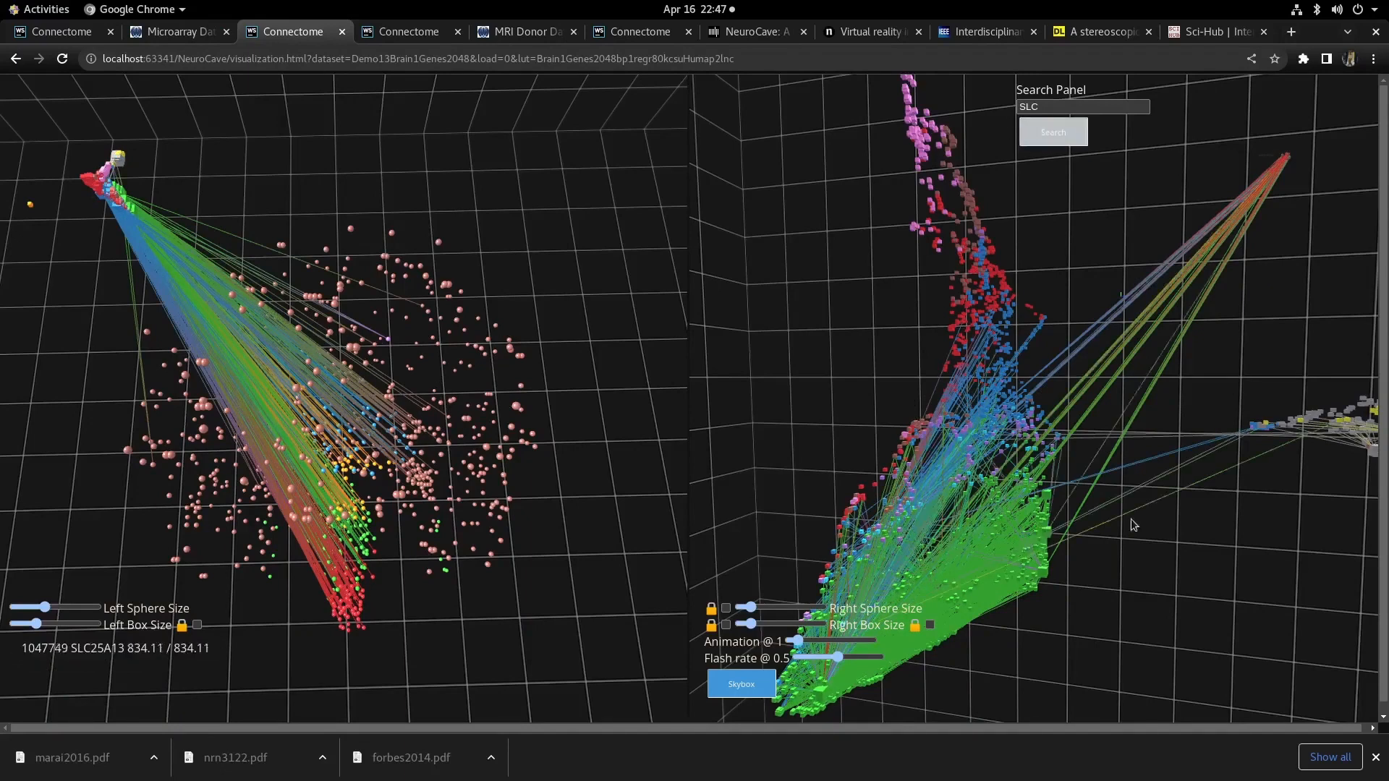
pyautogui.moveTo(1152, 575); pyautogui.dragTo(1169, 575)
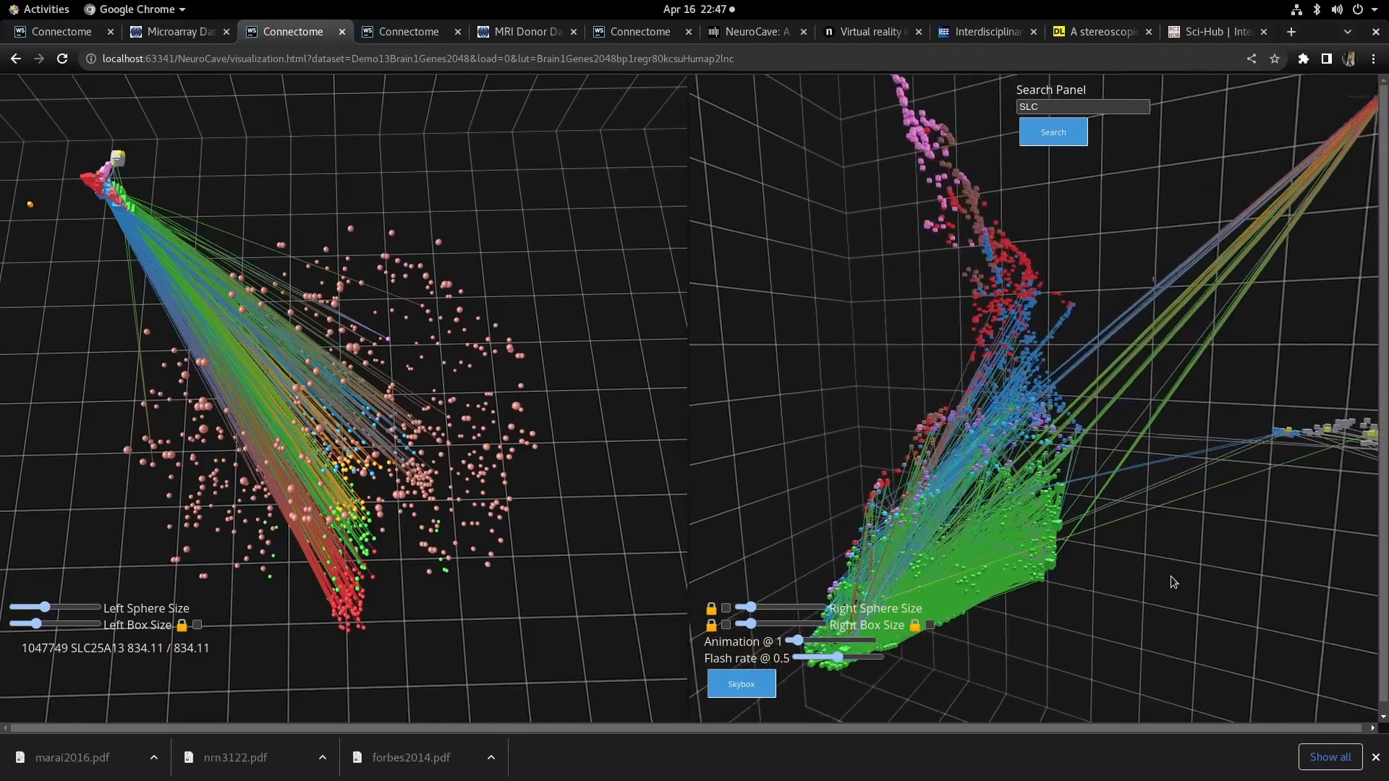
pyautogui.click(1062, 136)
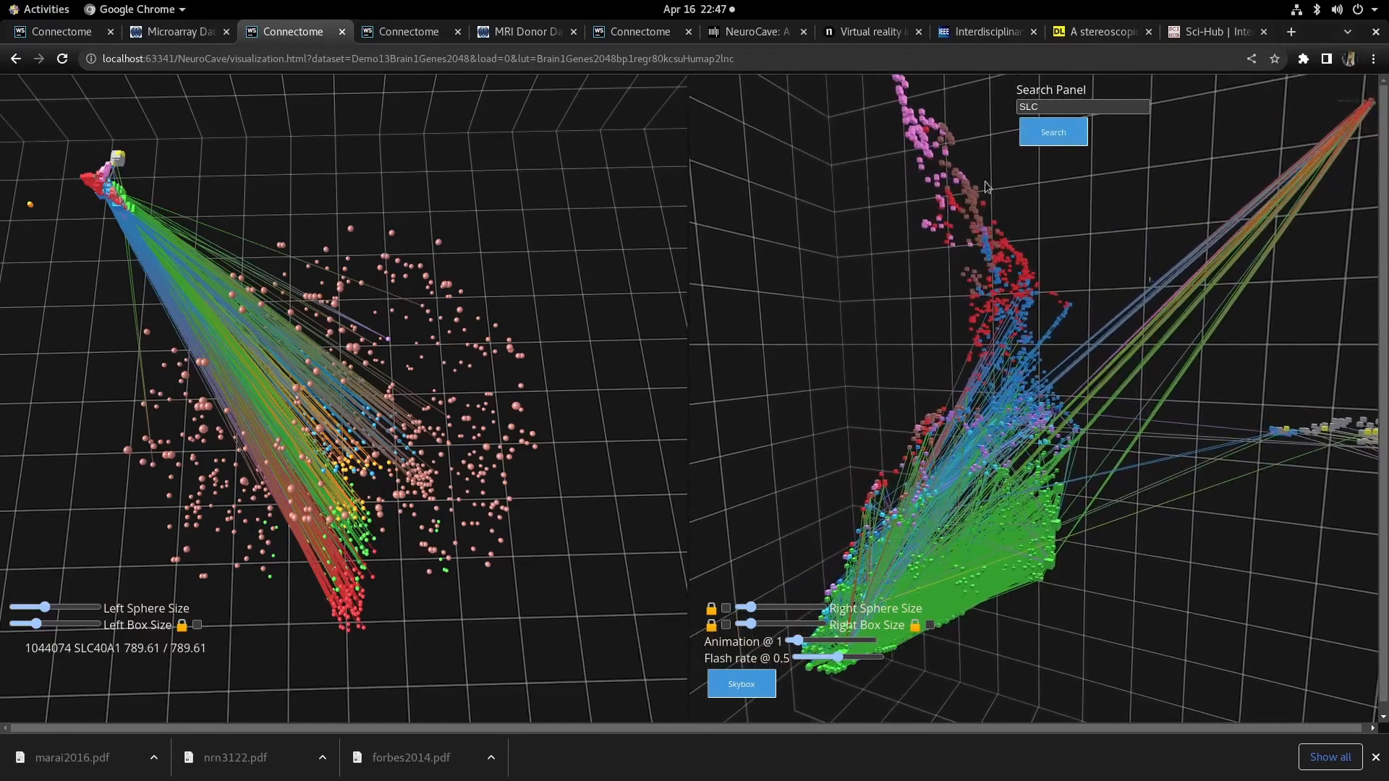
pyautogui.click(1048, 137)
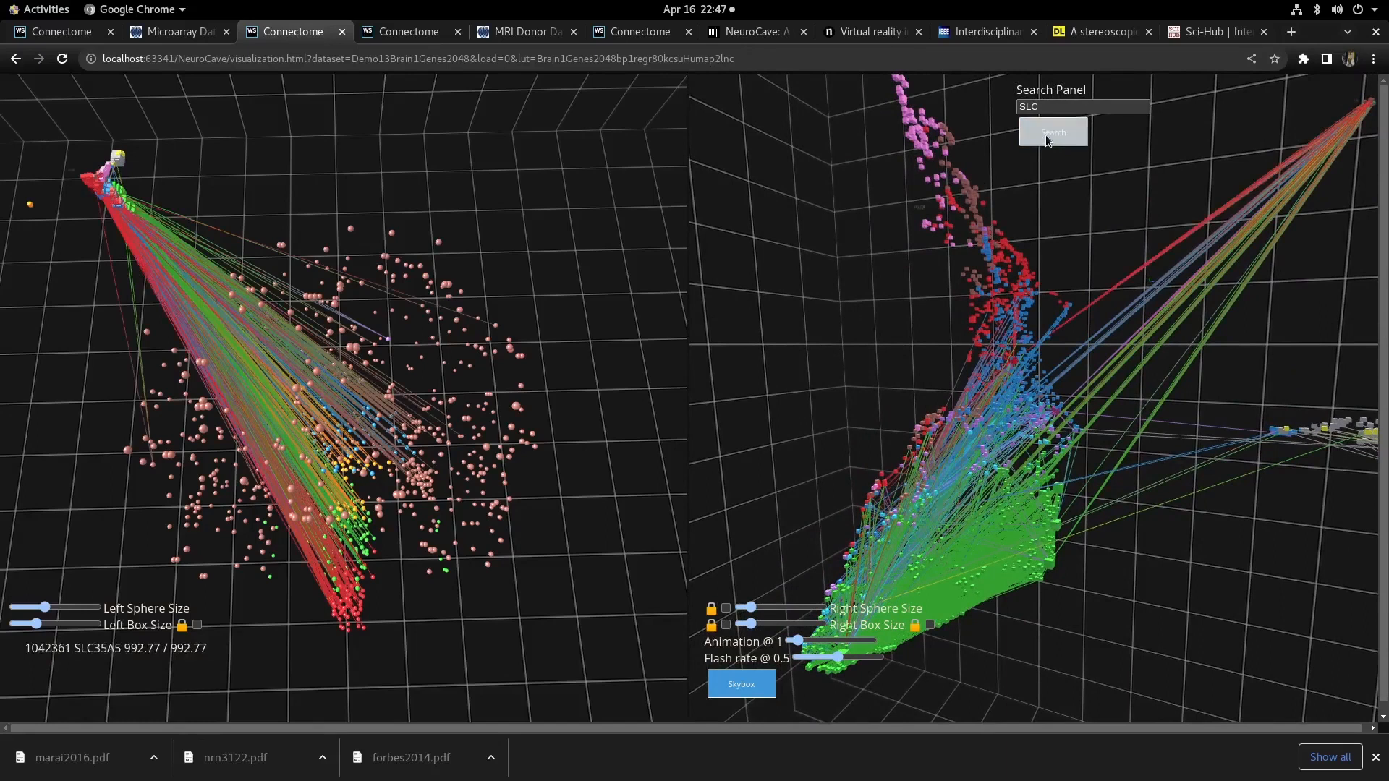
pyautogui.click(1048, 137)
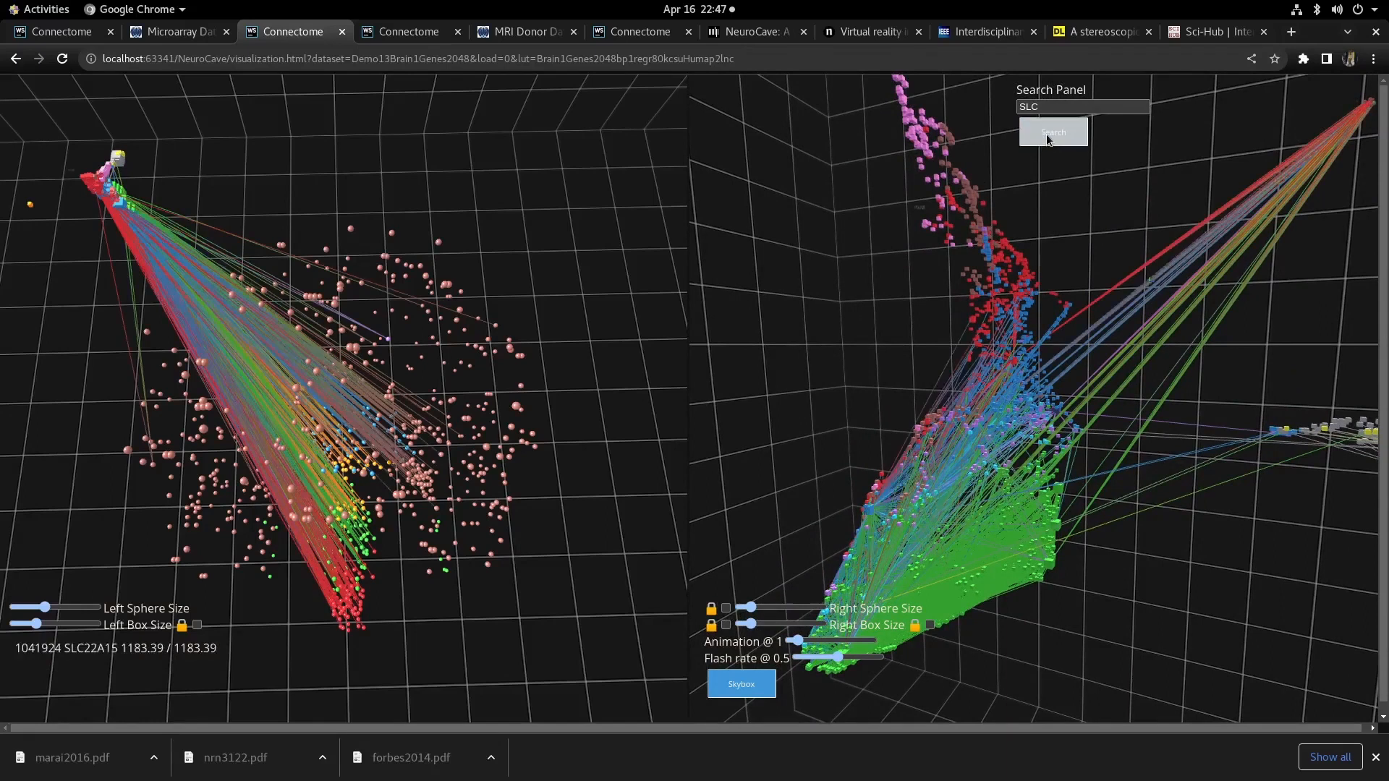
pyautogui.click(1048, 138)
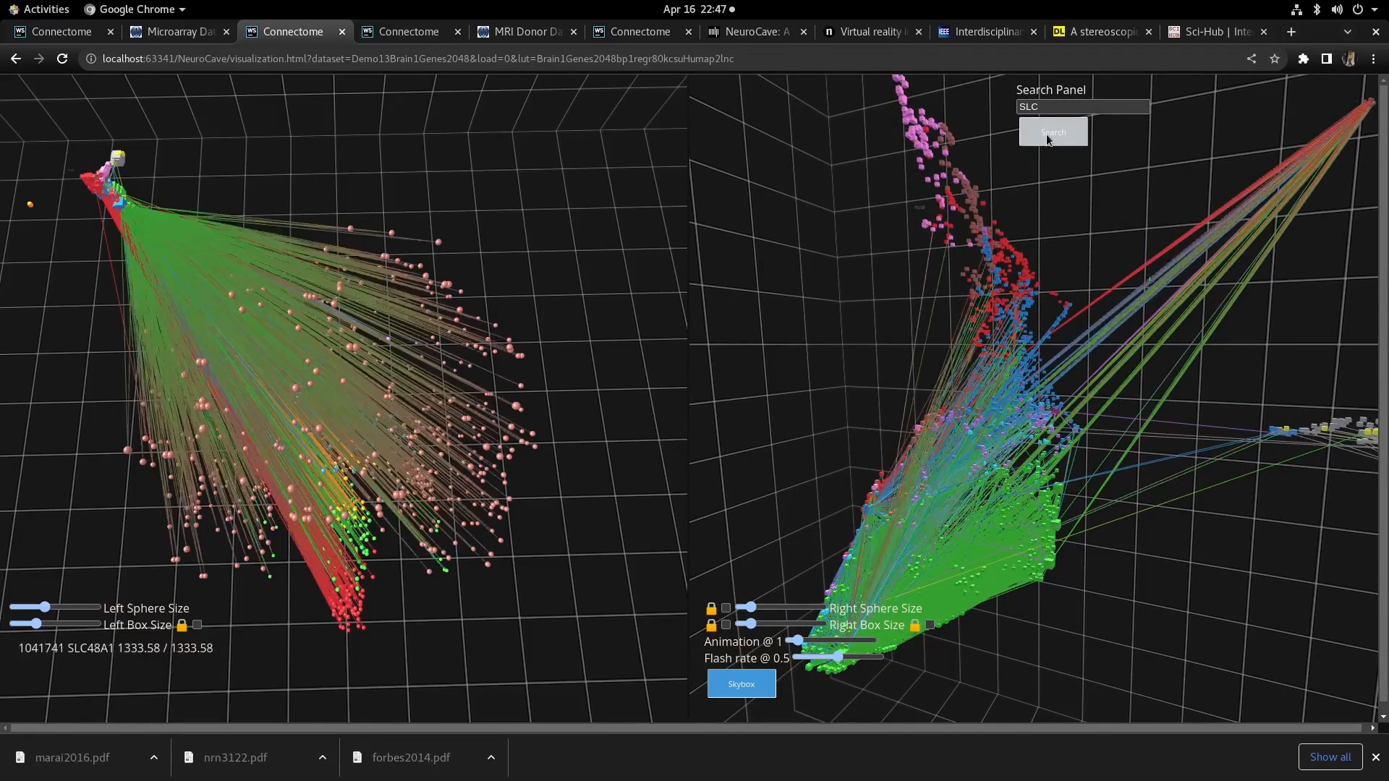
pyautogui.click(1048, 138)
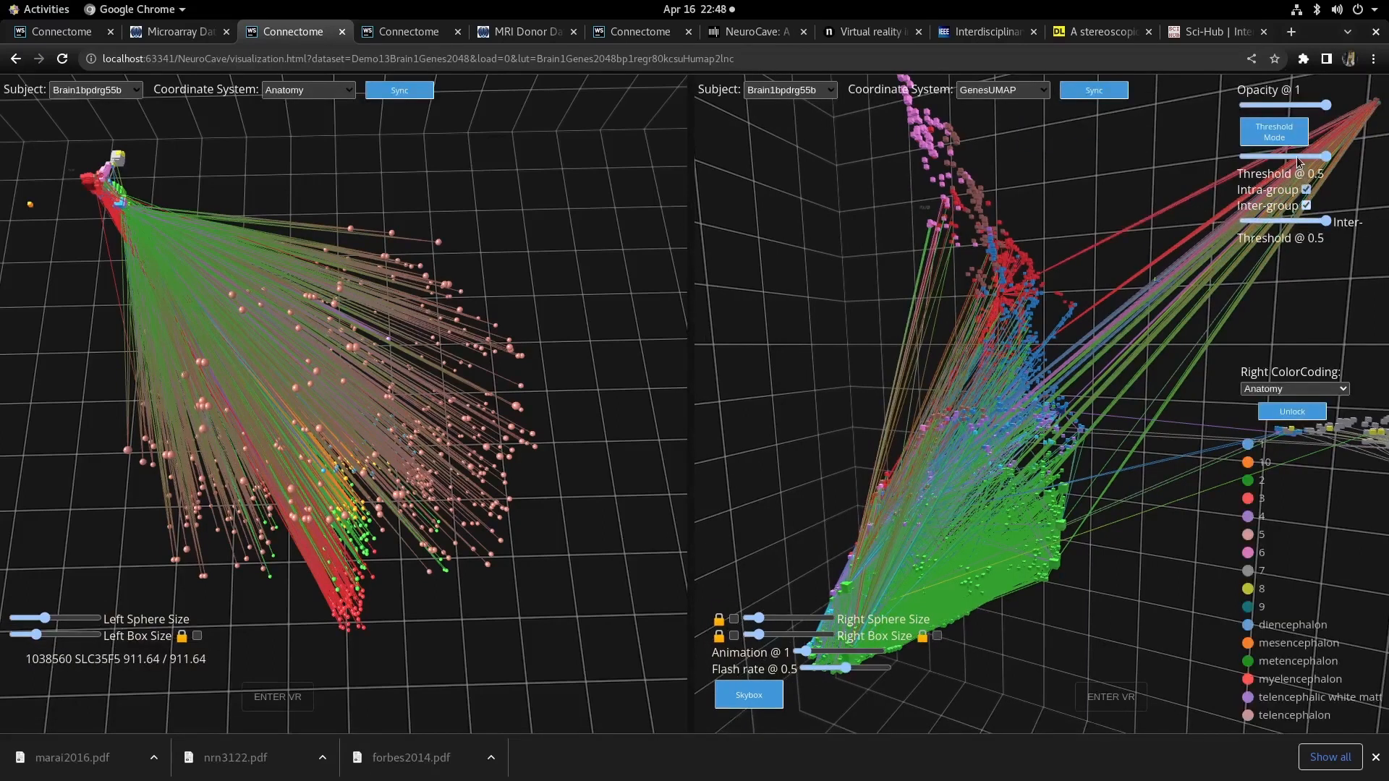
# - Set the right view's inter-group threshold to 0.85
pyautogui.click(1300, 220)
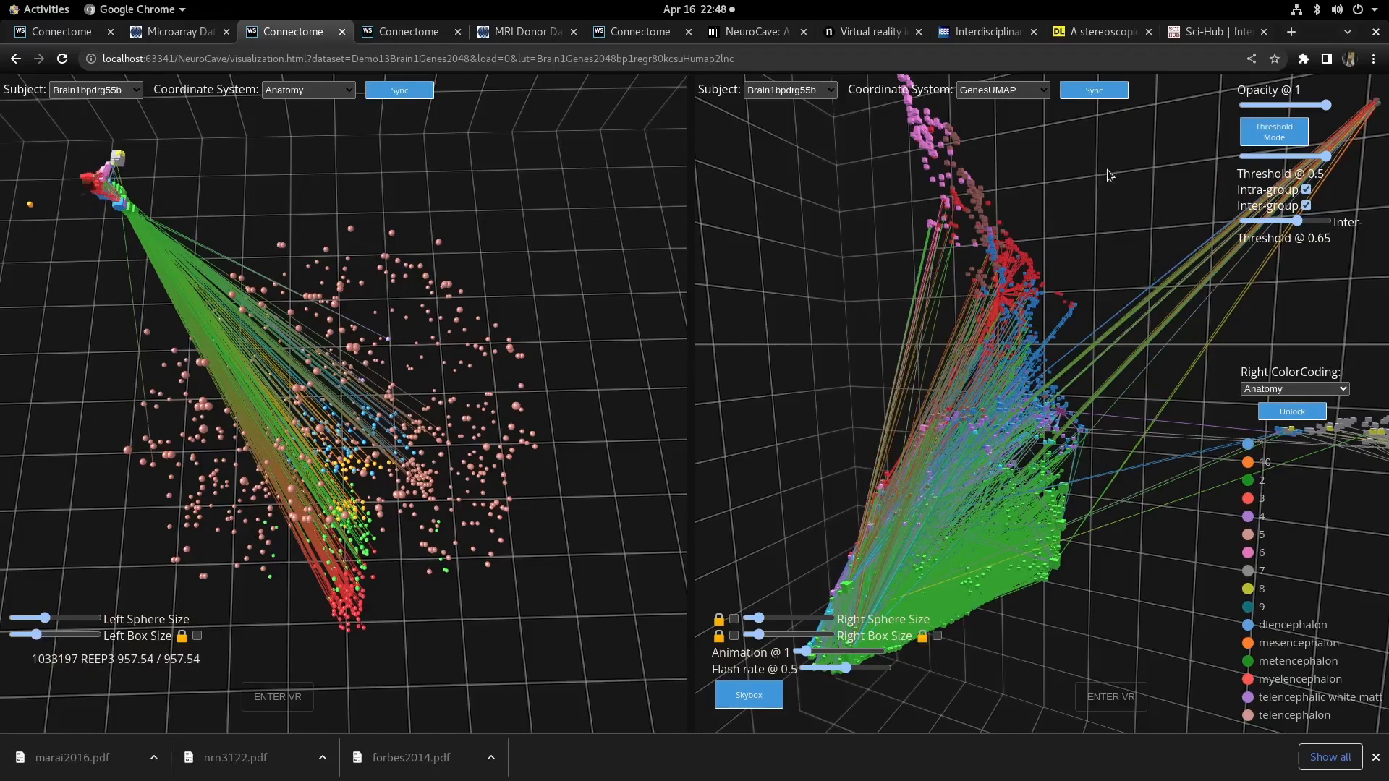
pyautogui.press('Right')
pyautogui.press('Right')
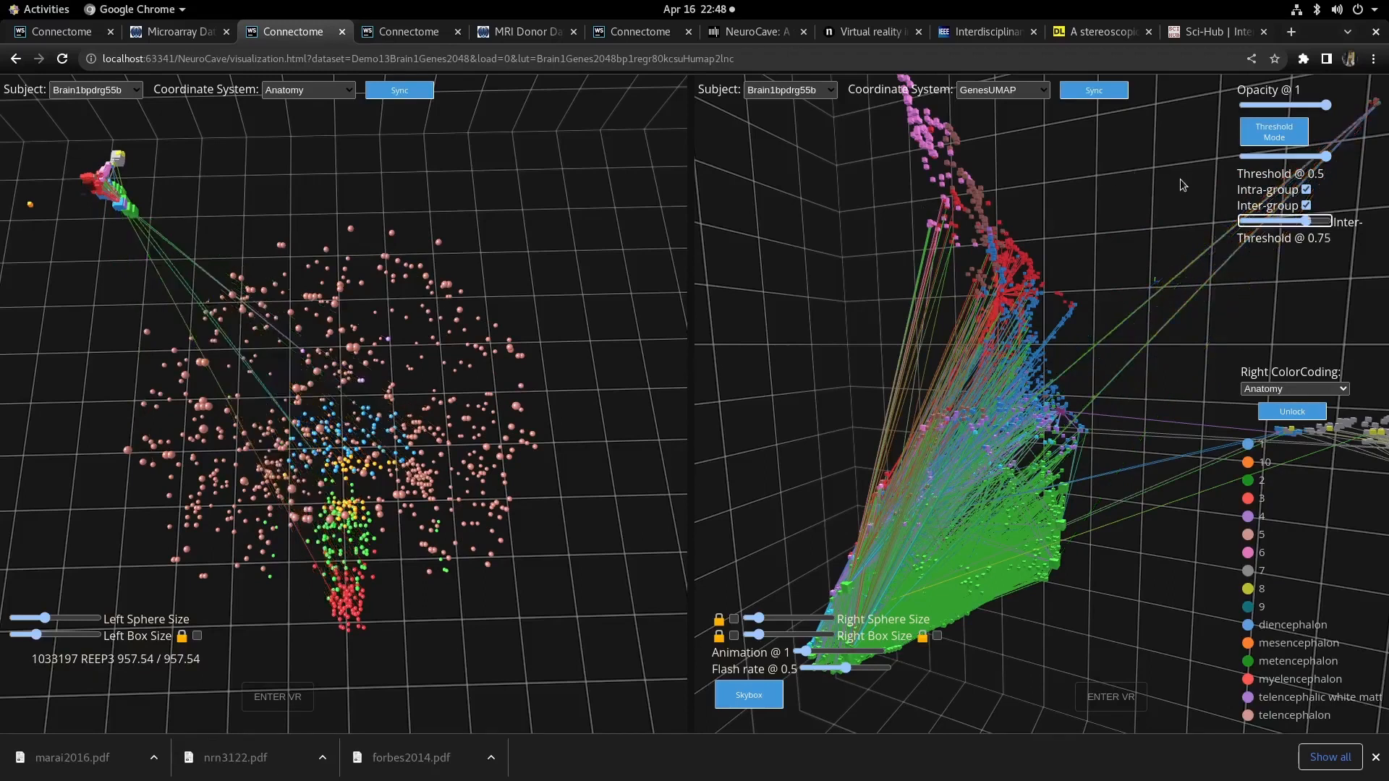
pyautogui.press('Left')
pyautogui.press('Left')
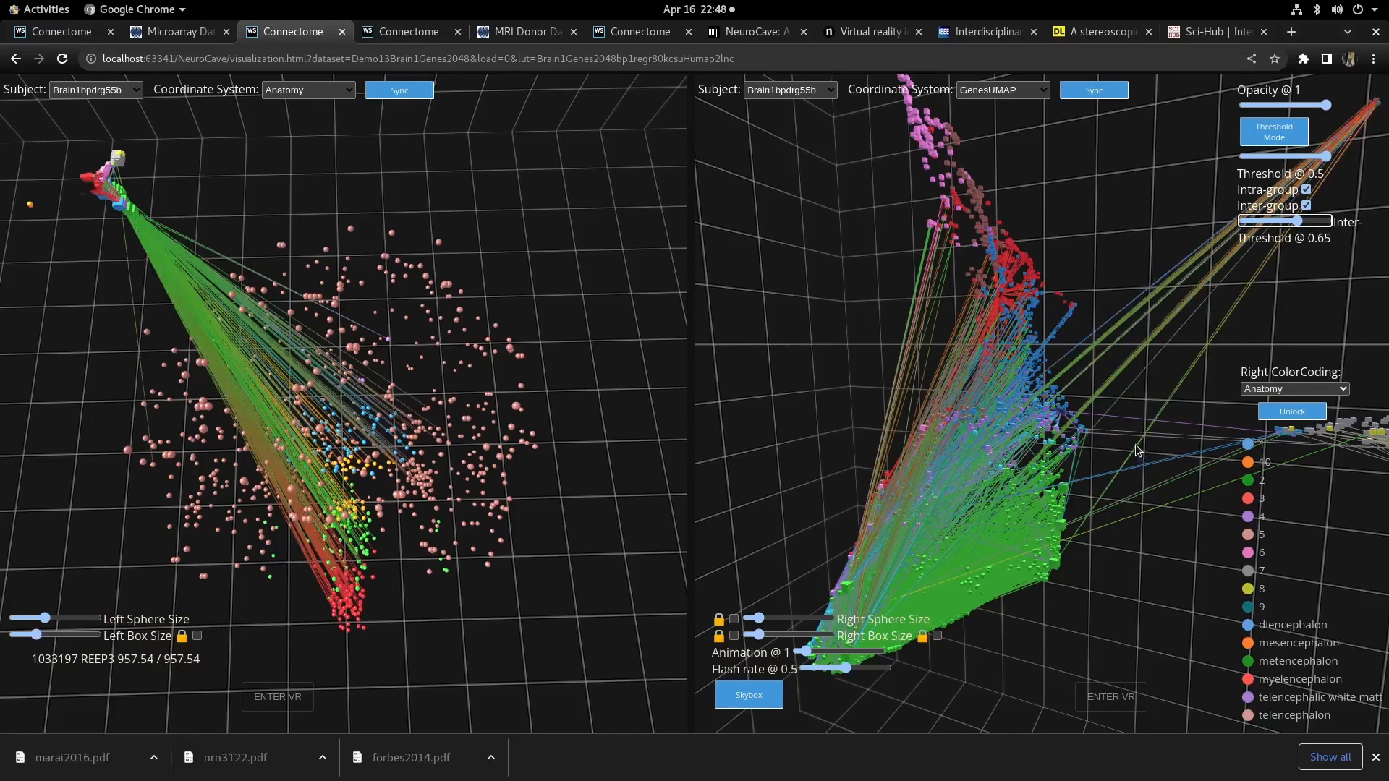
pyautogui.press('Left')
pyautogui.press('Left')
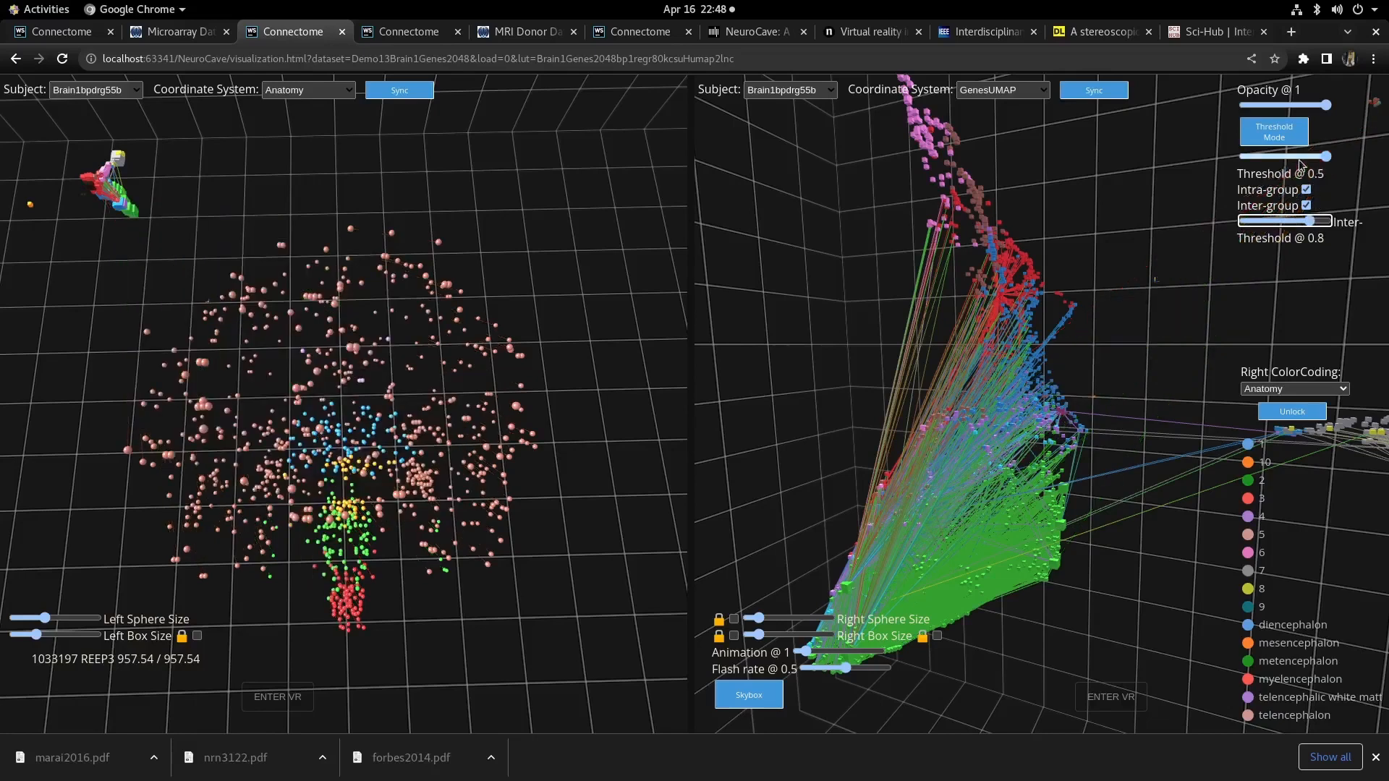
pyautogui.press('Right')
# - Set the right view's intra-group threshold to 0.6
pyautogui.click(1300, 157)
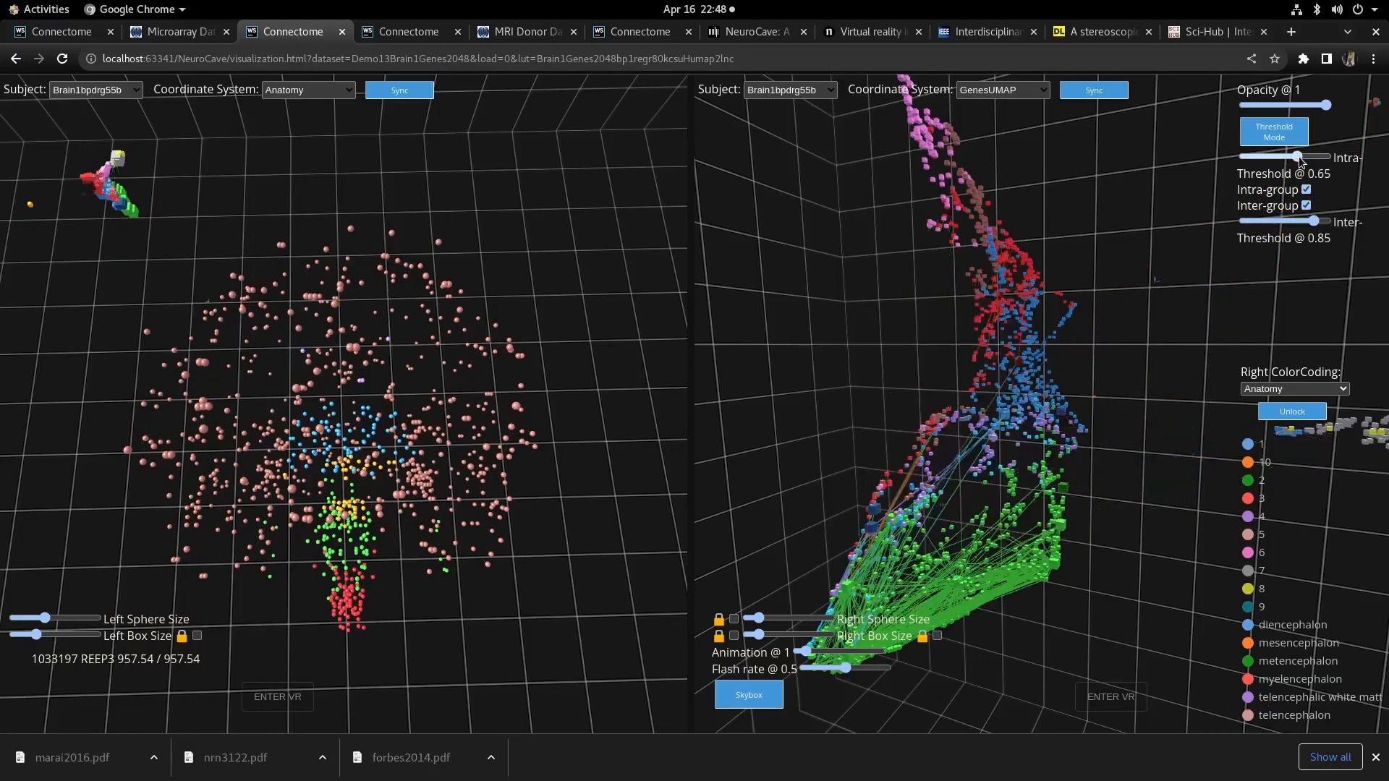
pyautogui.press('Right')
pyautogui.press('Right')
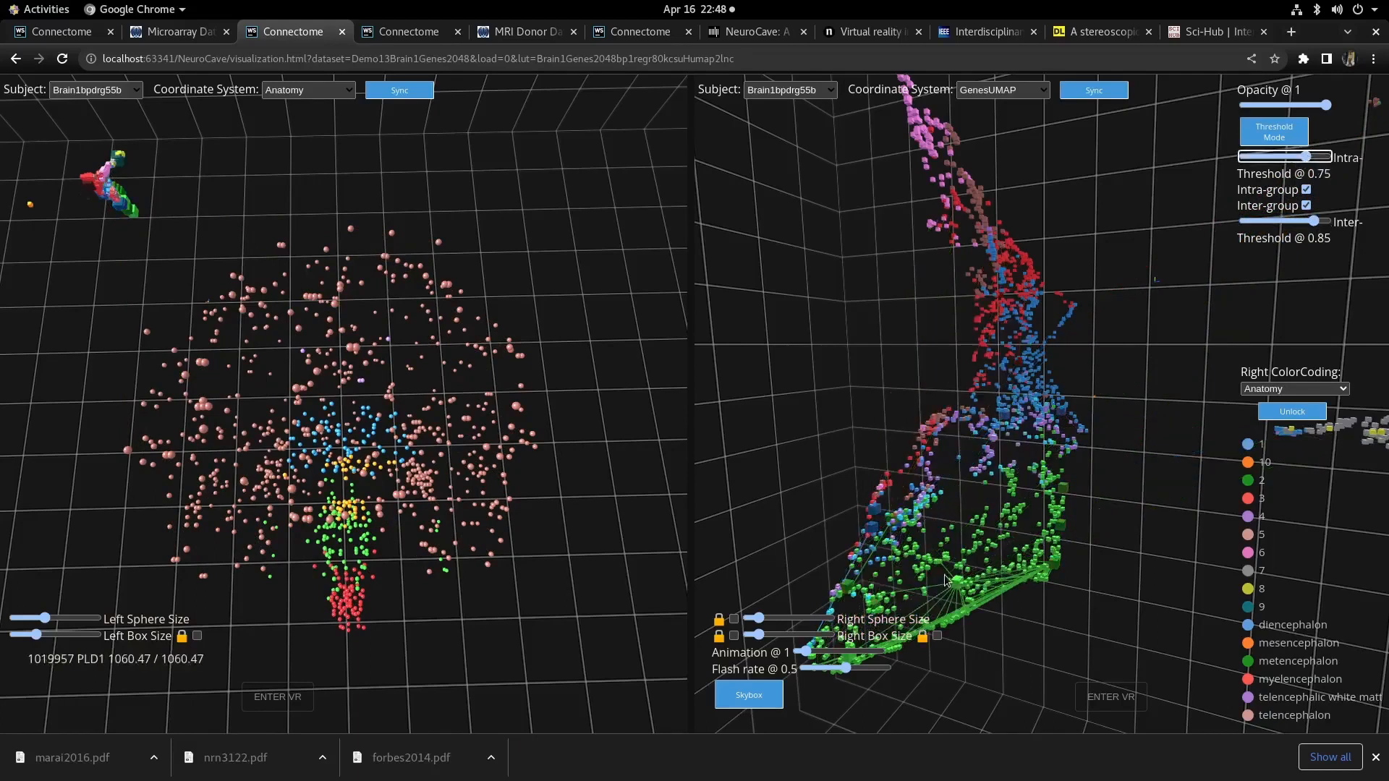
pyautogui.press('Left')
pyautogui.press('Left')
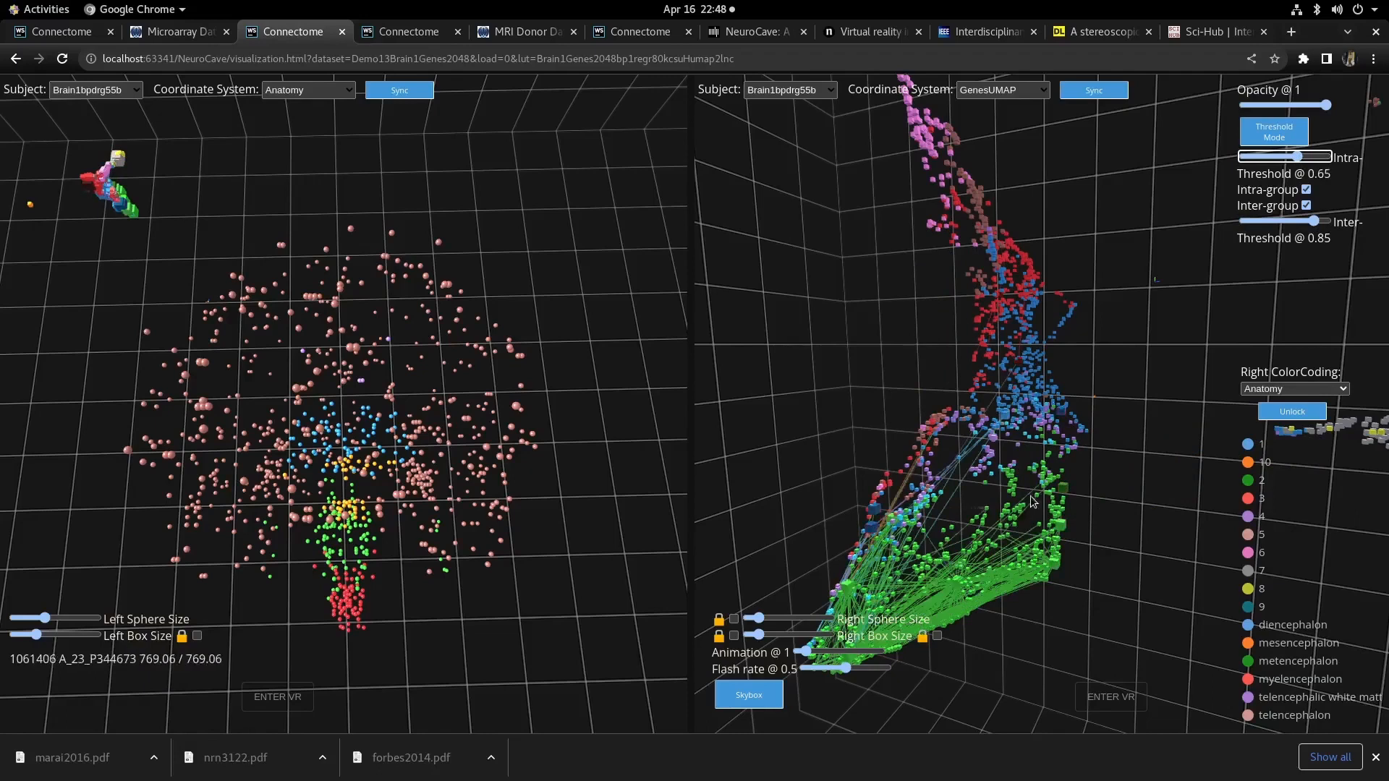
pyautogui.press('Left')
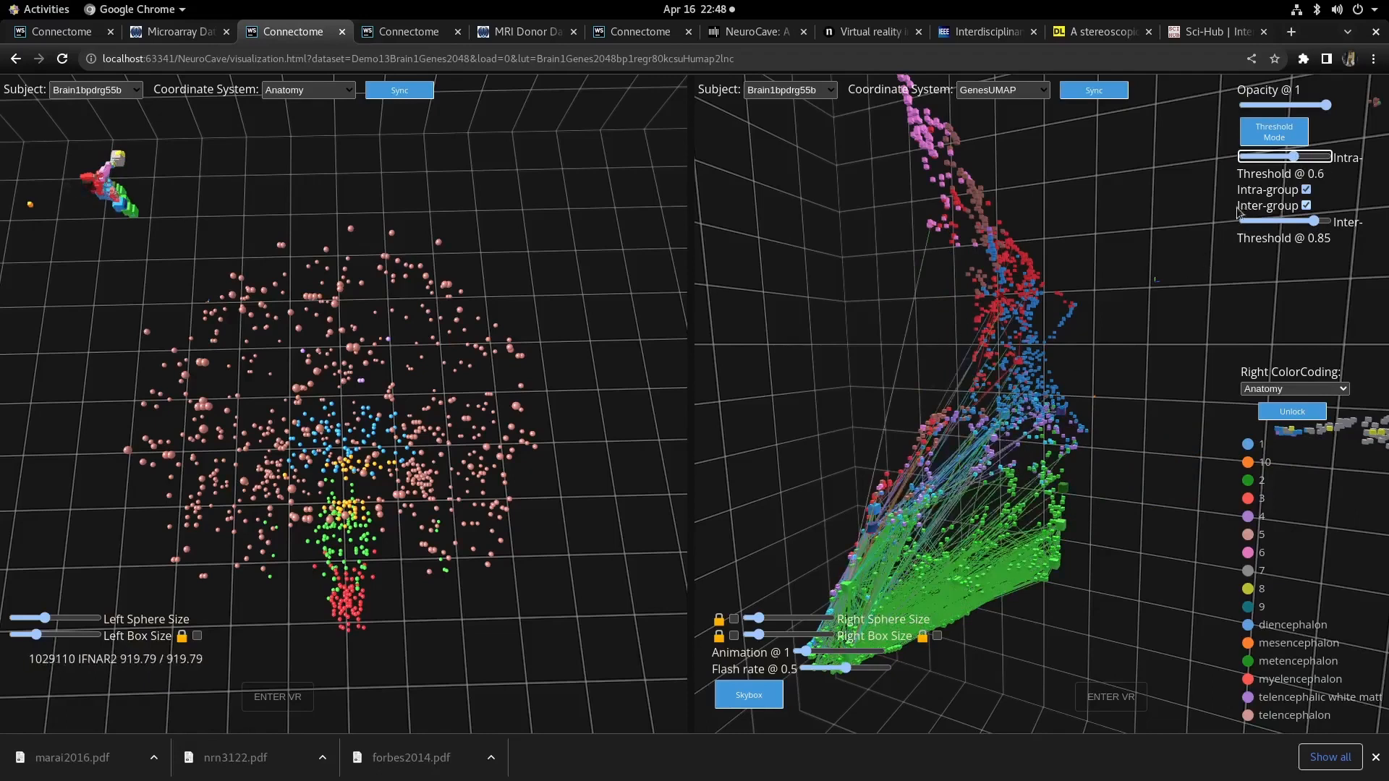
# - Switch the threshold mode to number of edges and set the number of edges to 11
pyautogui.click(1298, 132)
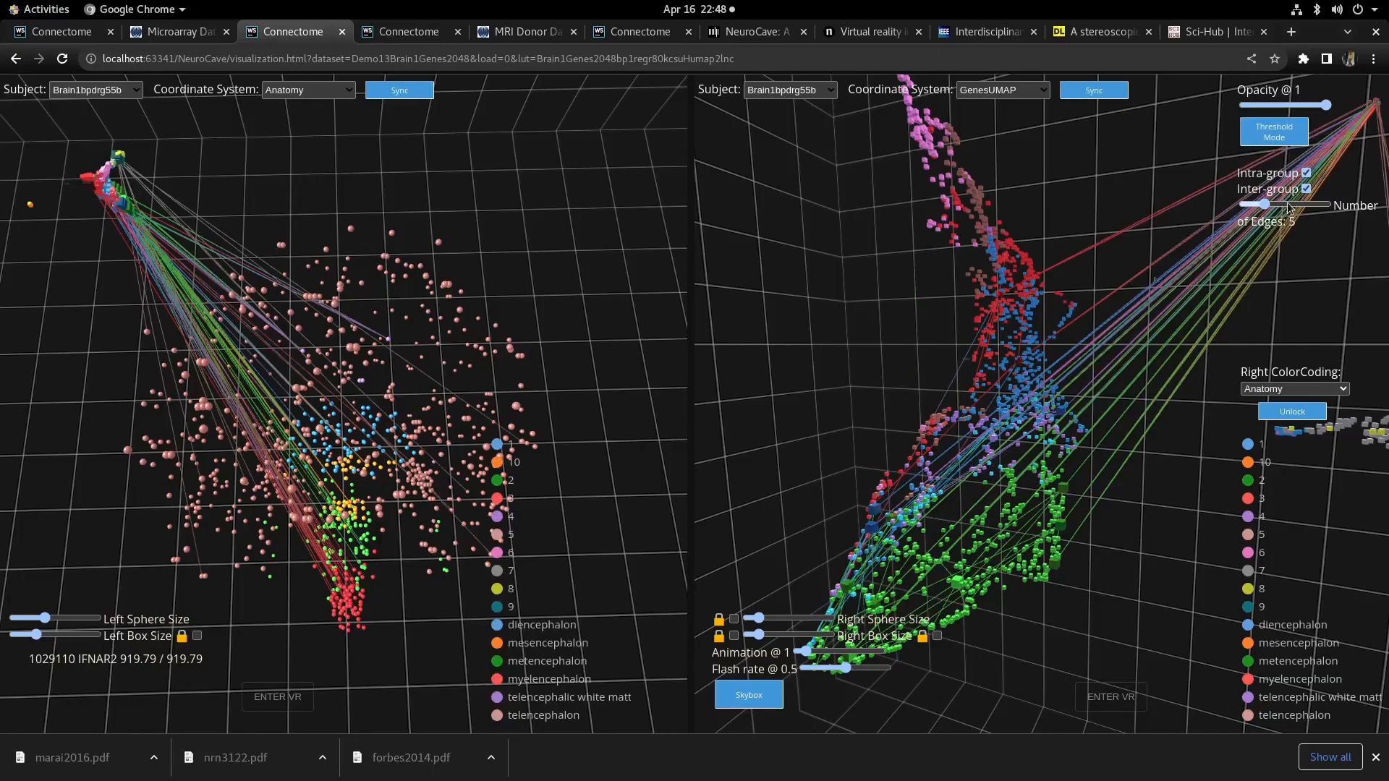
pyautogui.click(1288, 206)
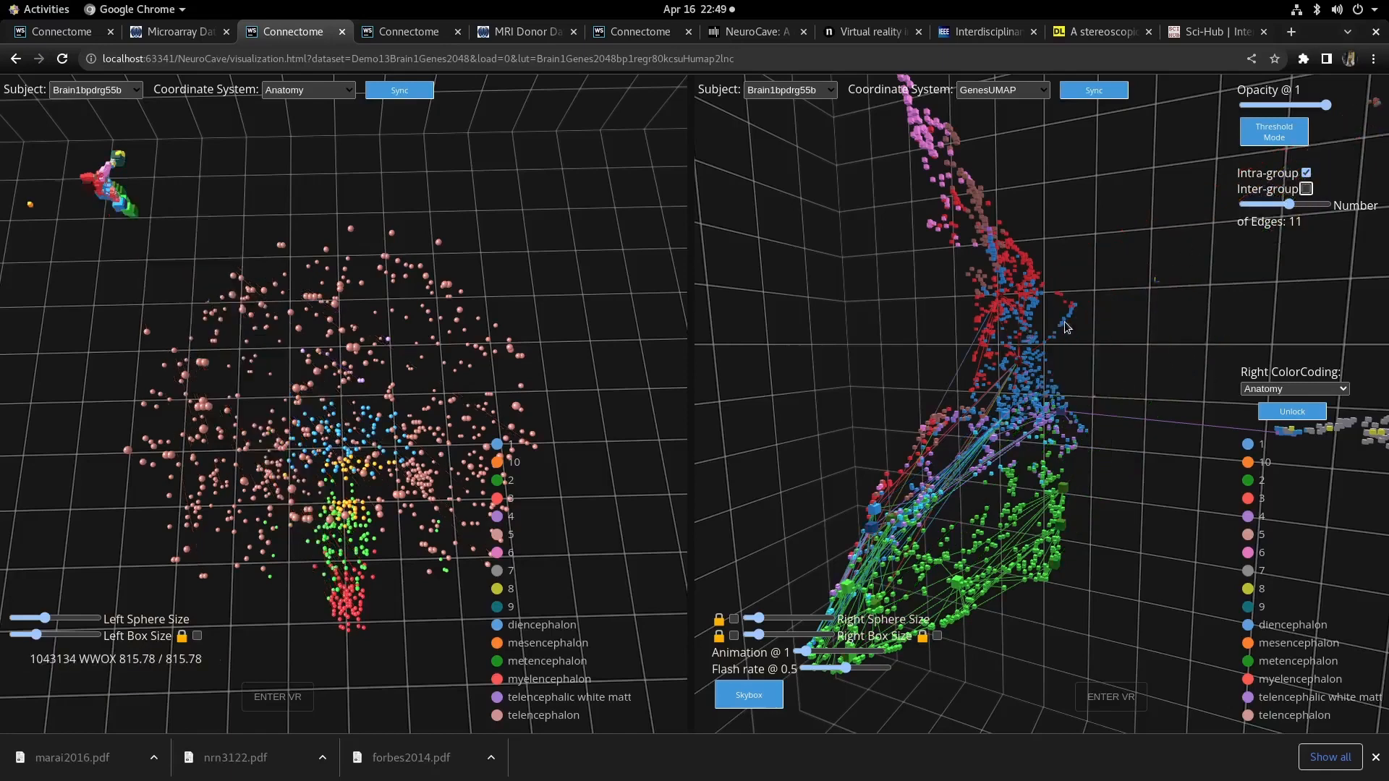
# - Raise the right view's number of edges to 18
pyautogui.moveTo(1289, 205); pyautogui.dragTo(1304, 204)
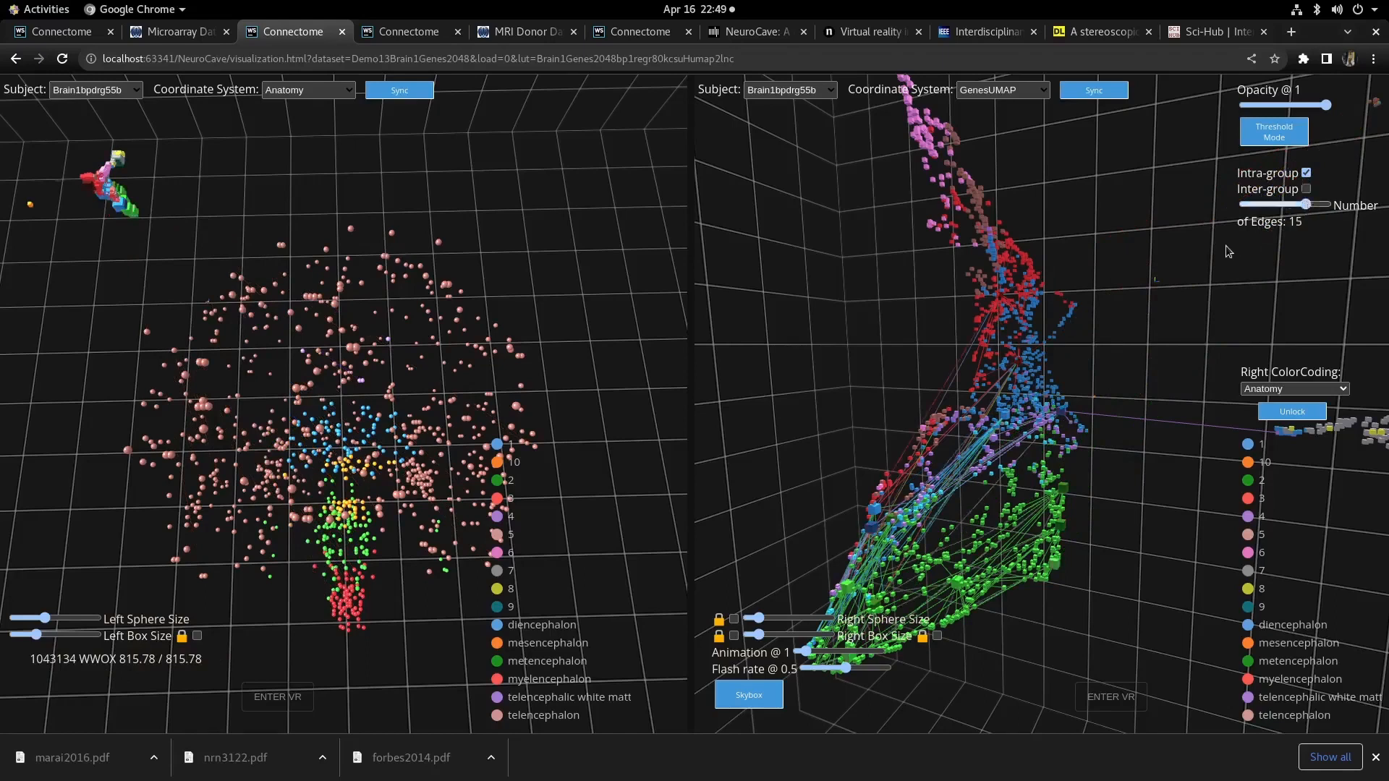
pyautogui.press('Right')
pyautogui.press('Right')
pyautogui.press('Right')
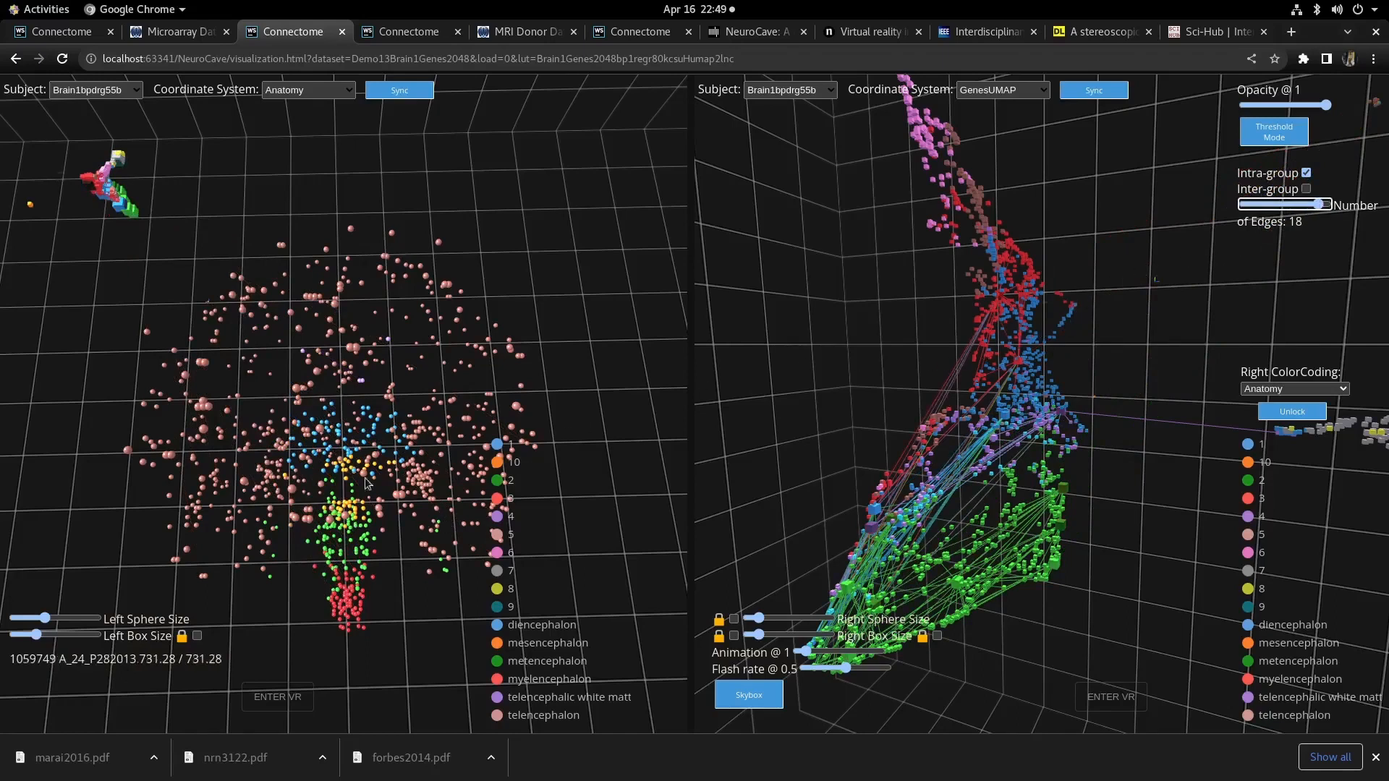
# - Show inter-group as well as intra-group edges and set the number of edges to 9
pyautogui.scroll(2, 360, 409)
pyautogui.scroll(-1, 359, 410)
pyautogui.scroll(5, 359, 409)
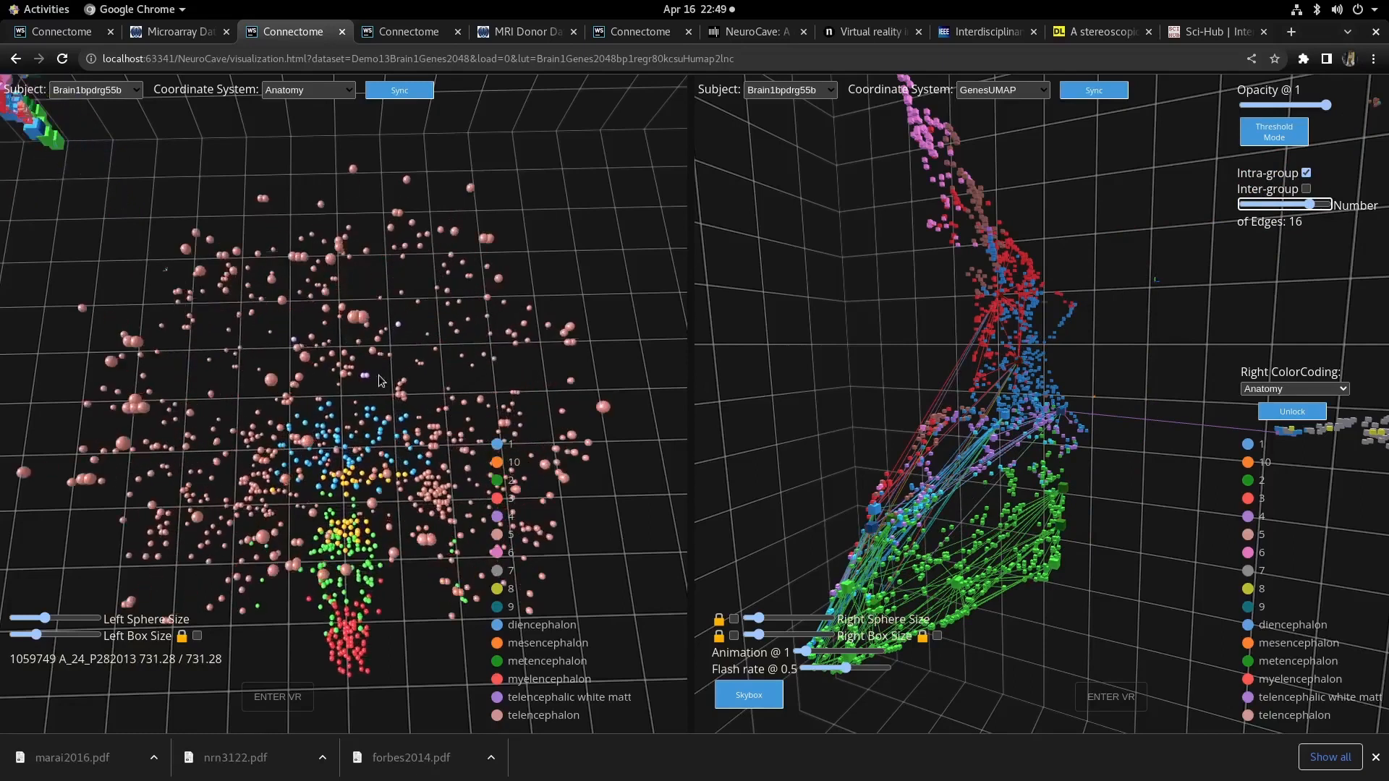
pyautogui.moveTo(509, 368); pyautogui.dragTo(597, 357)
pyautogui.scroll(-2, 598, 357)
pyautogui.scroll(-2, 900, 312)
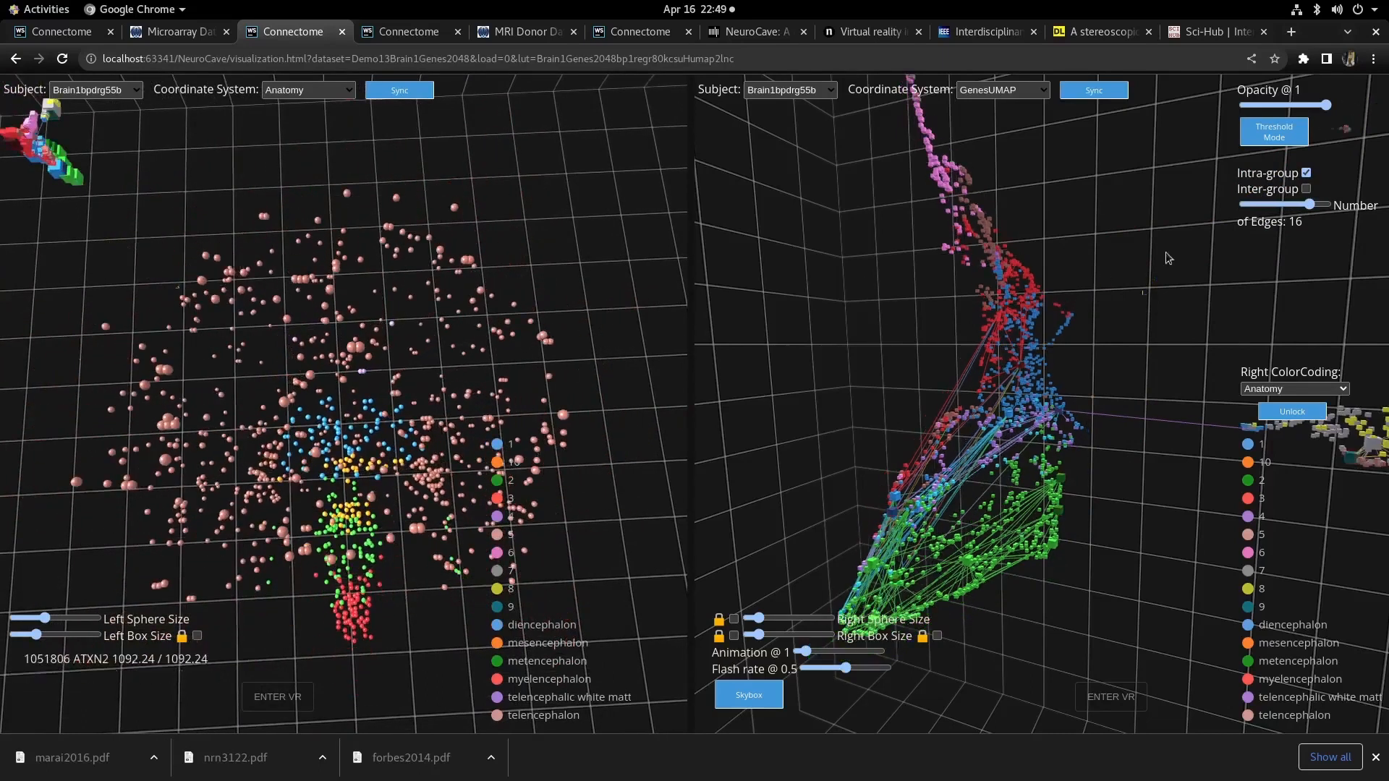
pyautogui.click(1283, 205)
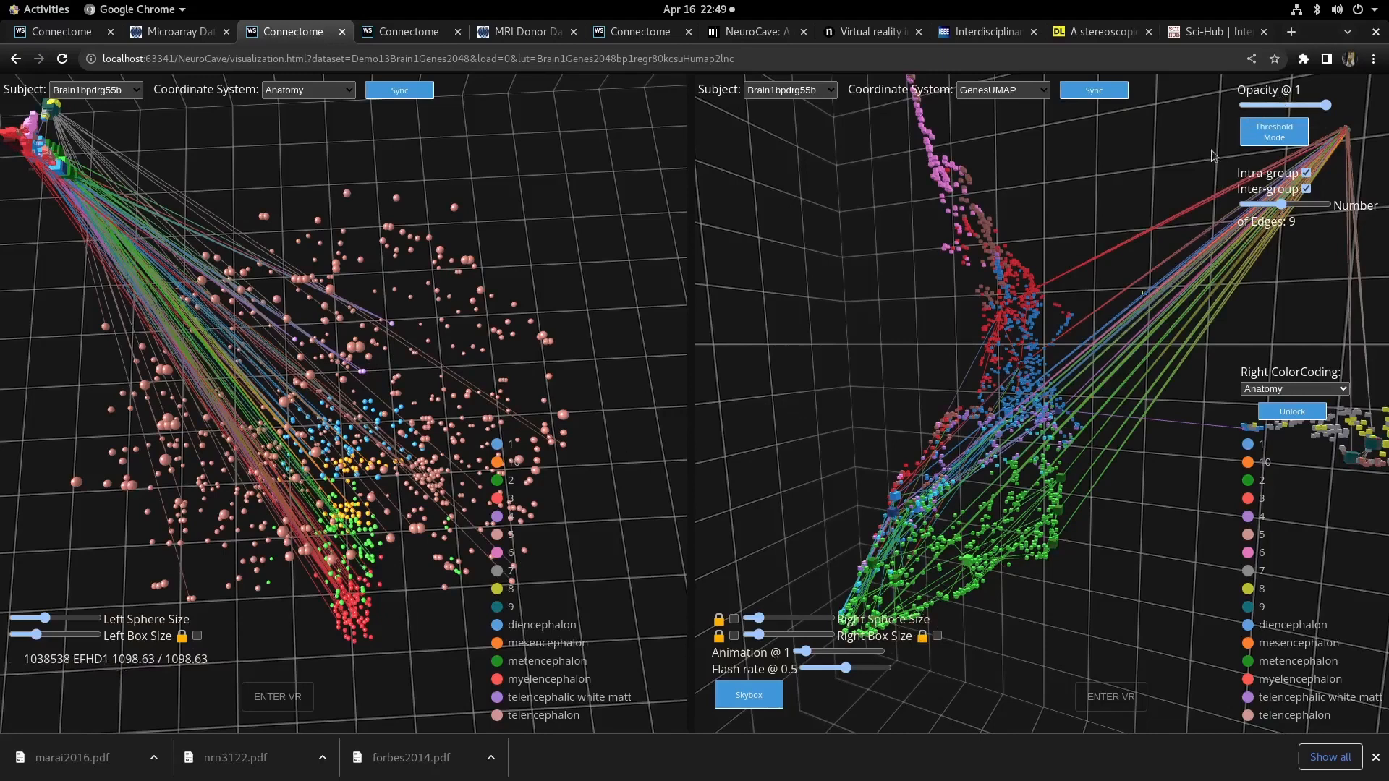
# - Set the edge display to opacity 0.22, animation 100 and flash rate 1
pyautogui.click(1264, 105)
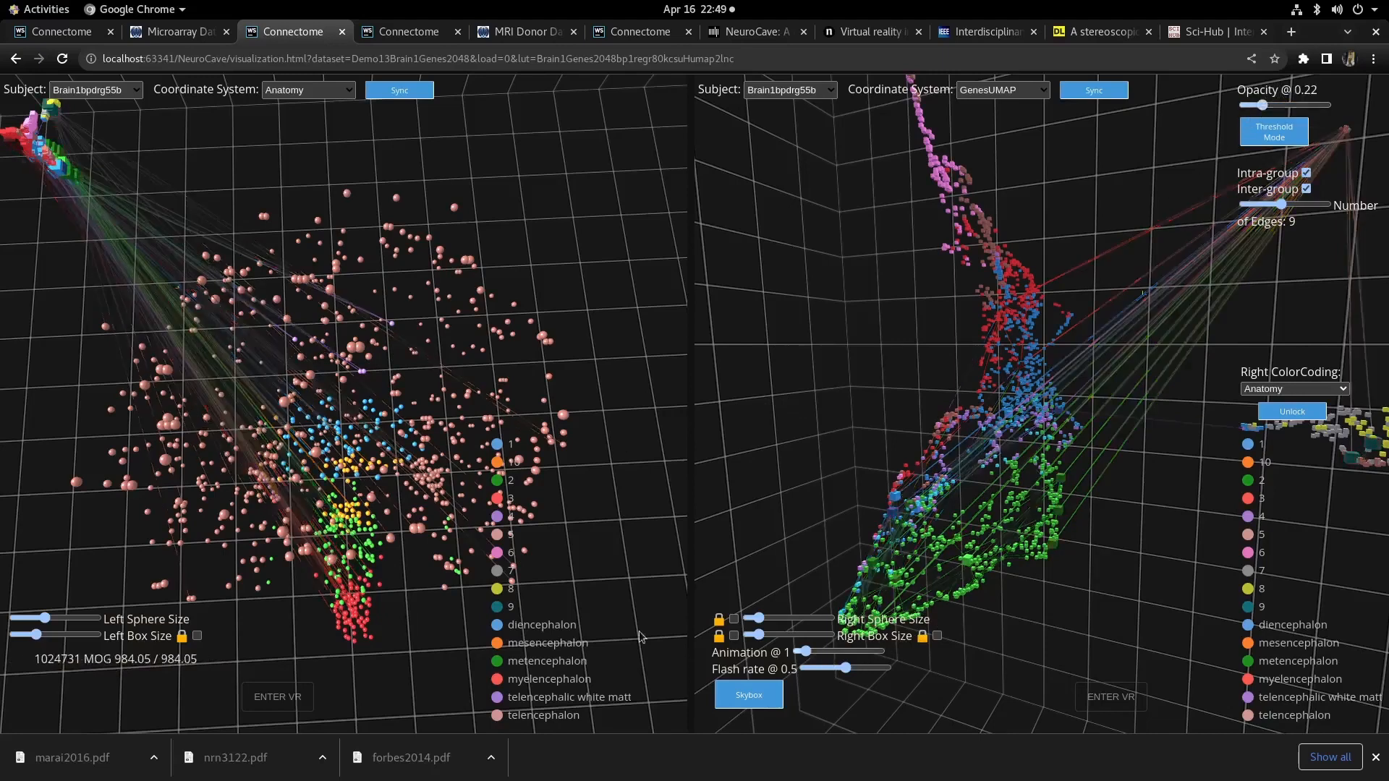
pyautogui.click(868, 652)
pyautogui.click(875, 667)
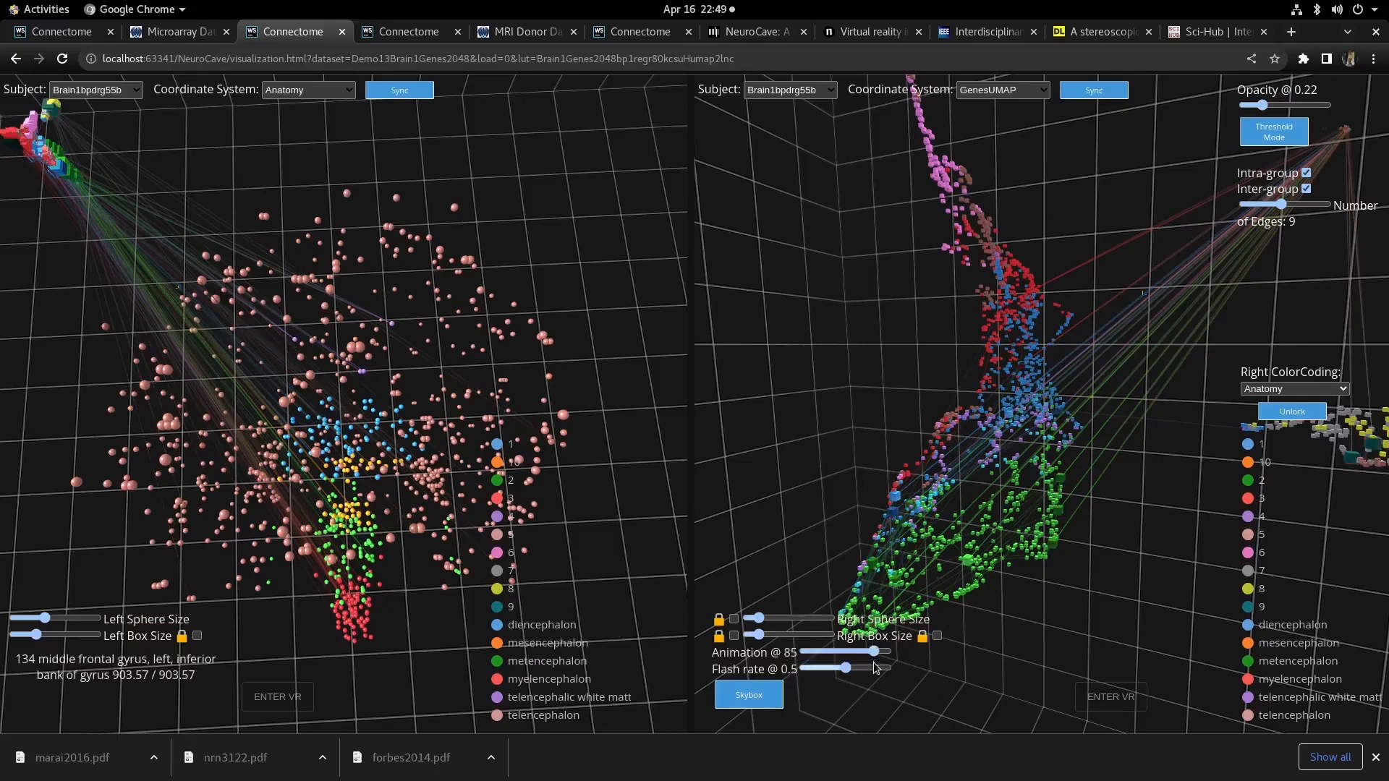
pyautogui.click(877, 666)
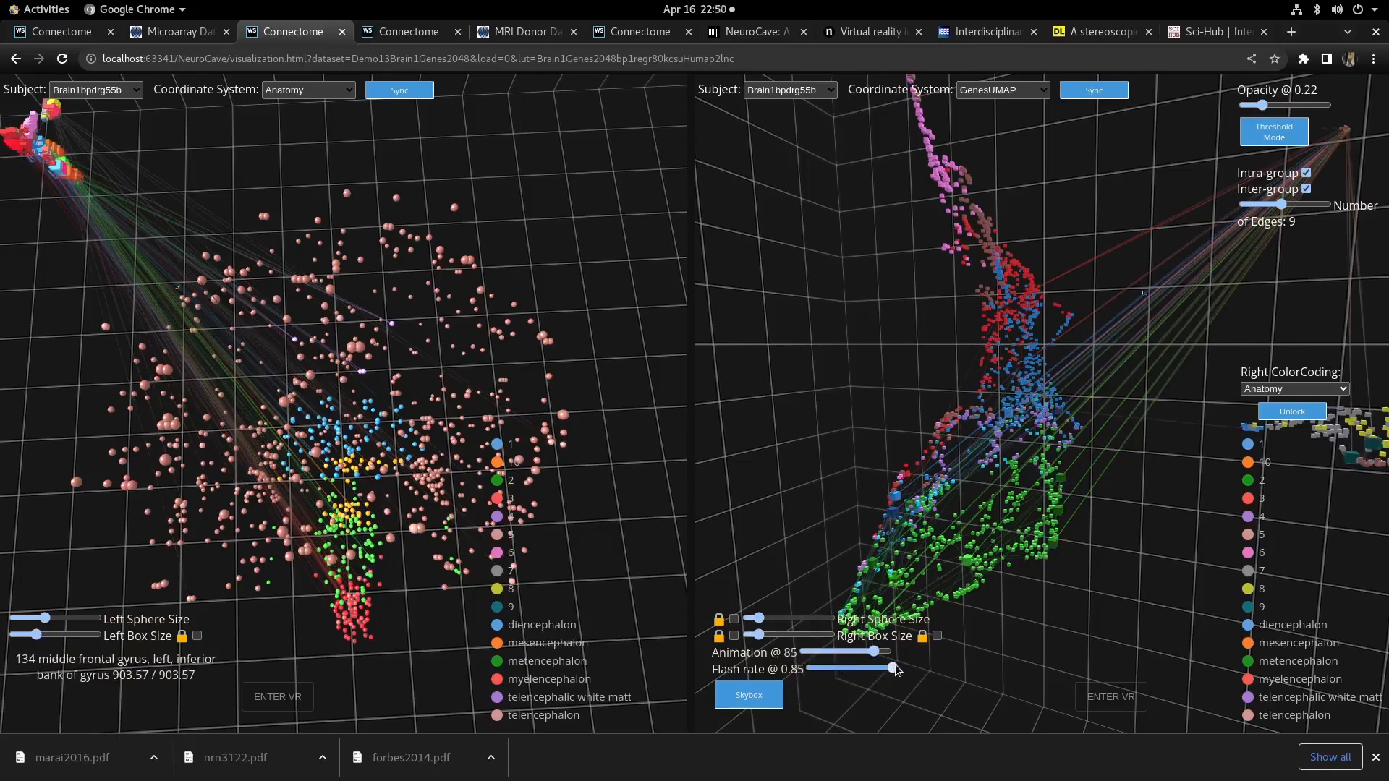
pyautogui.click(891, 652)
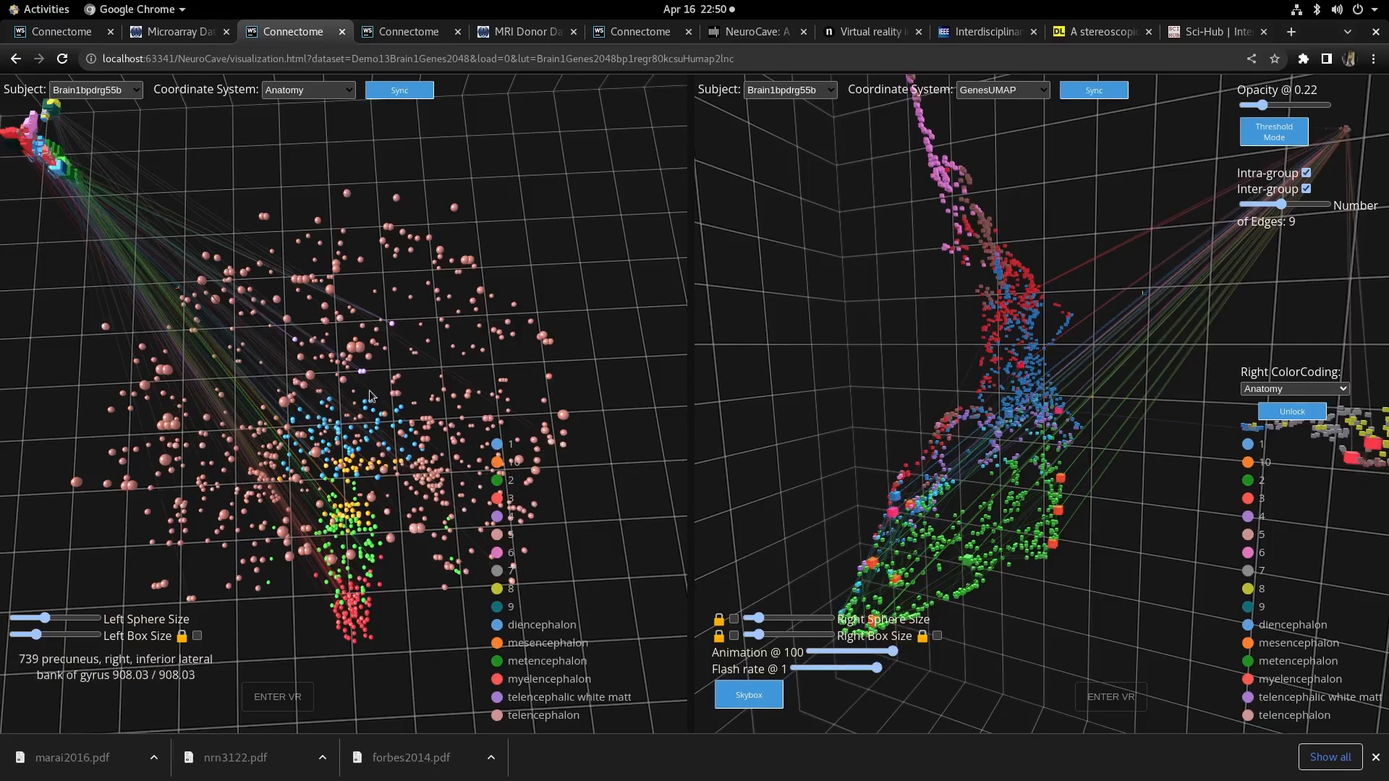
# - Zoom and rotate around the left anatomical view to examine the node cloud and its connecting edges
pyautogui.scroll(5, 405, 455)
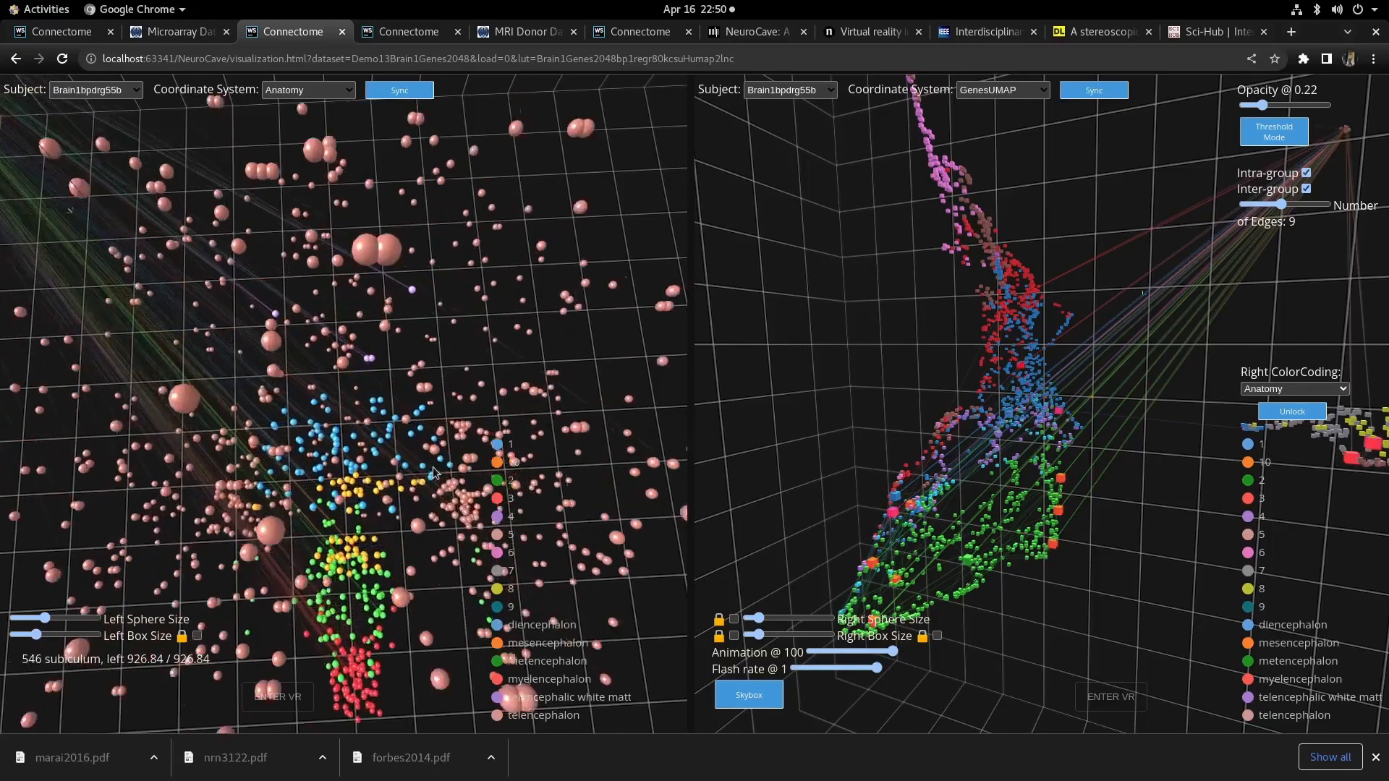
pyautogui.scroll(-2, 444, 464)
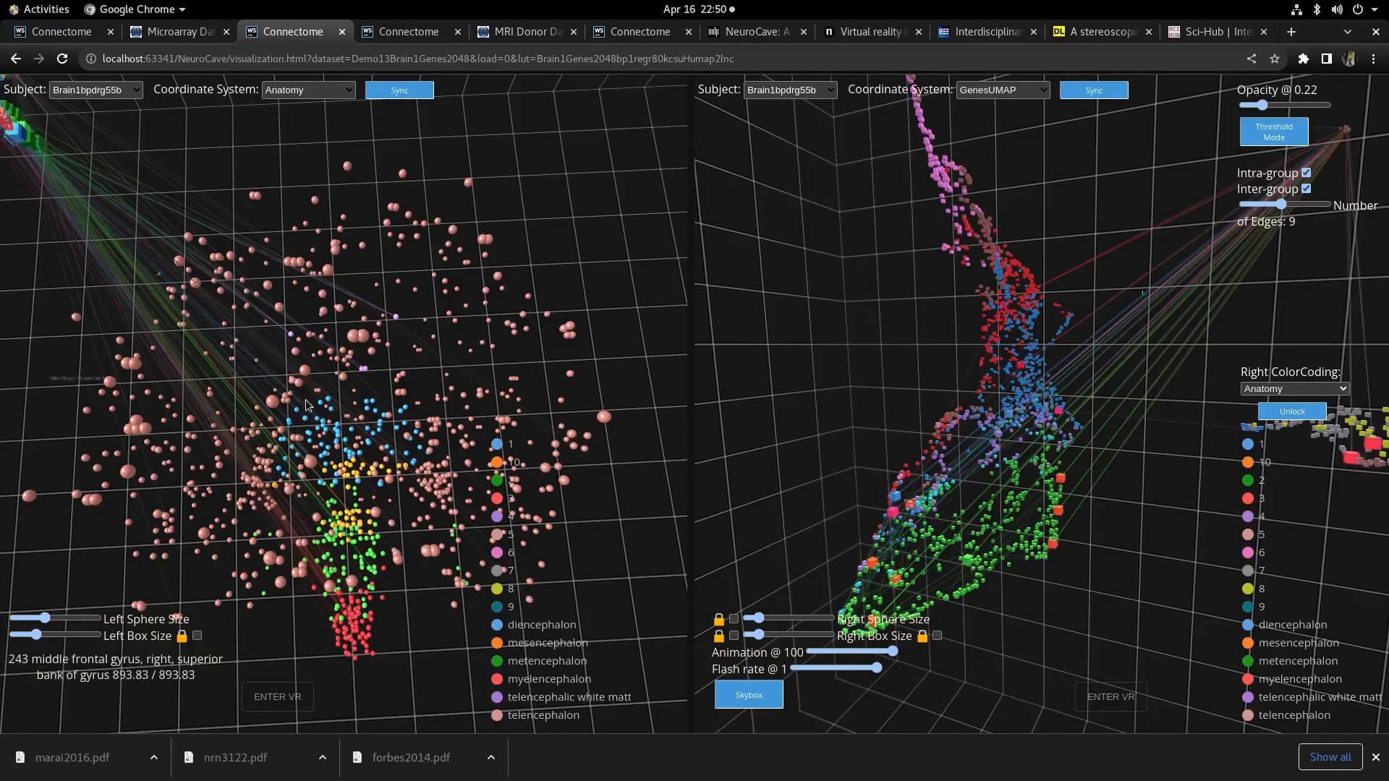
pyautogui.scroll(3, 434, 586)
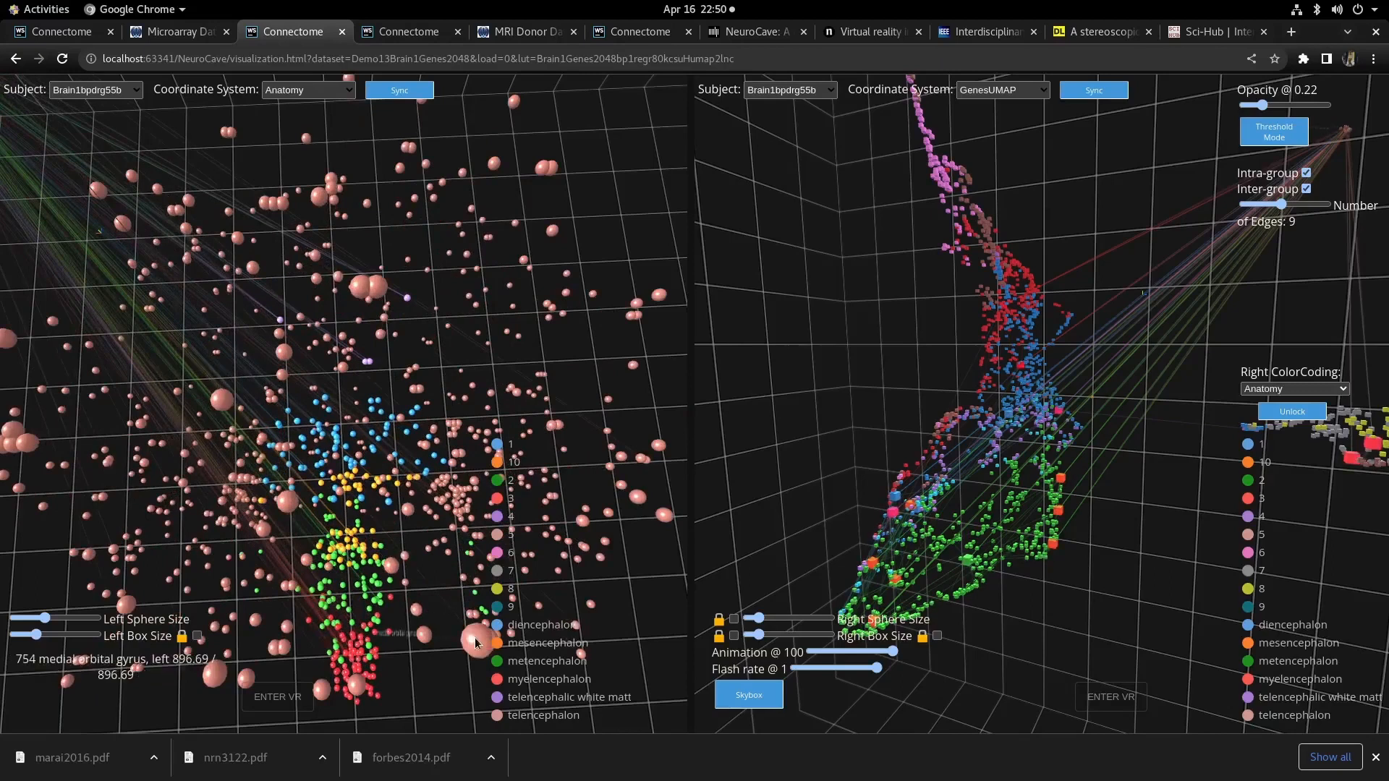
pyautogui.click(473, 641)
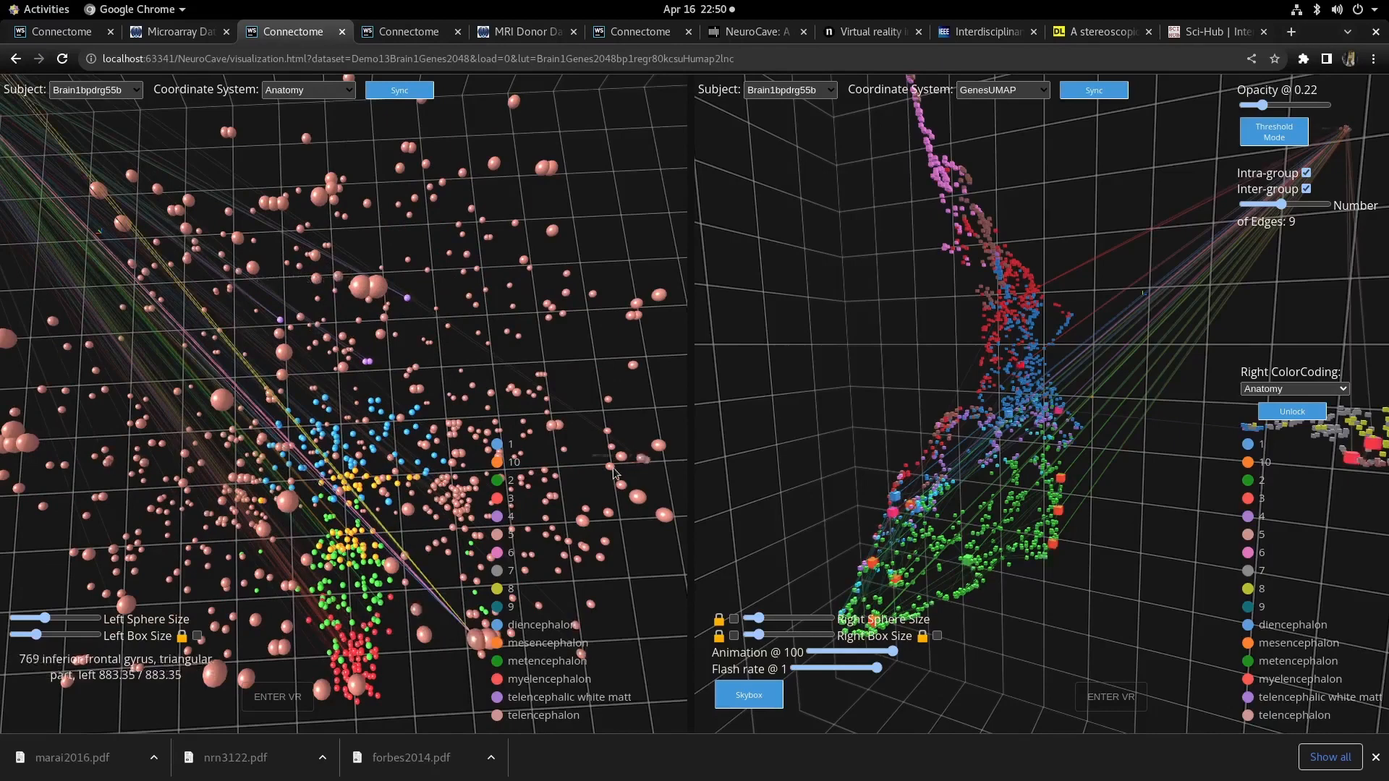
pyautogui.scroll(-8, 642, 369)
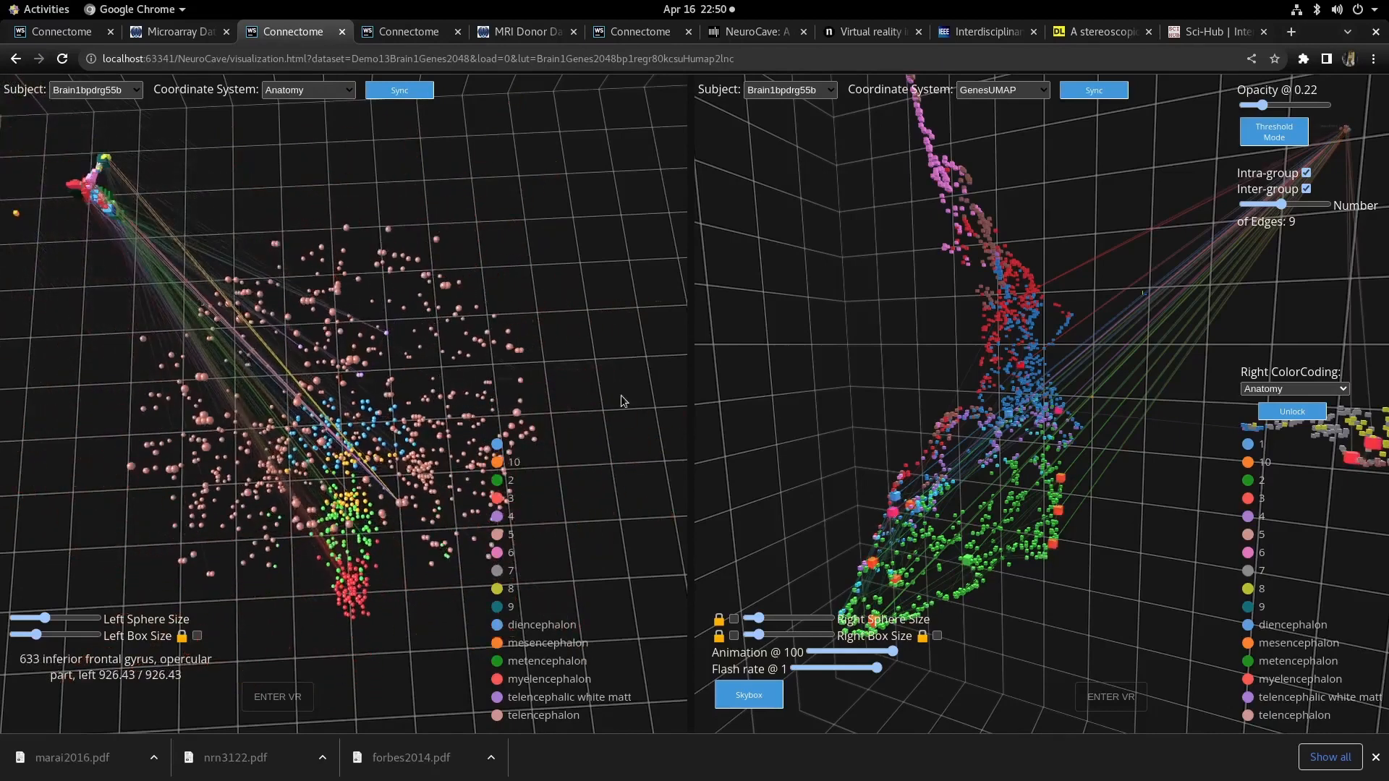
pyautogui.moveTo(623, 400); pyautogui.dragTo(472, 282)
pyautogui.scroll(5, 477, 278)
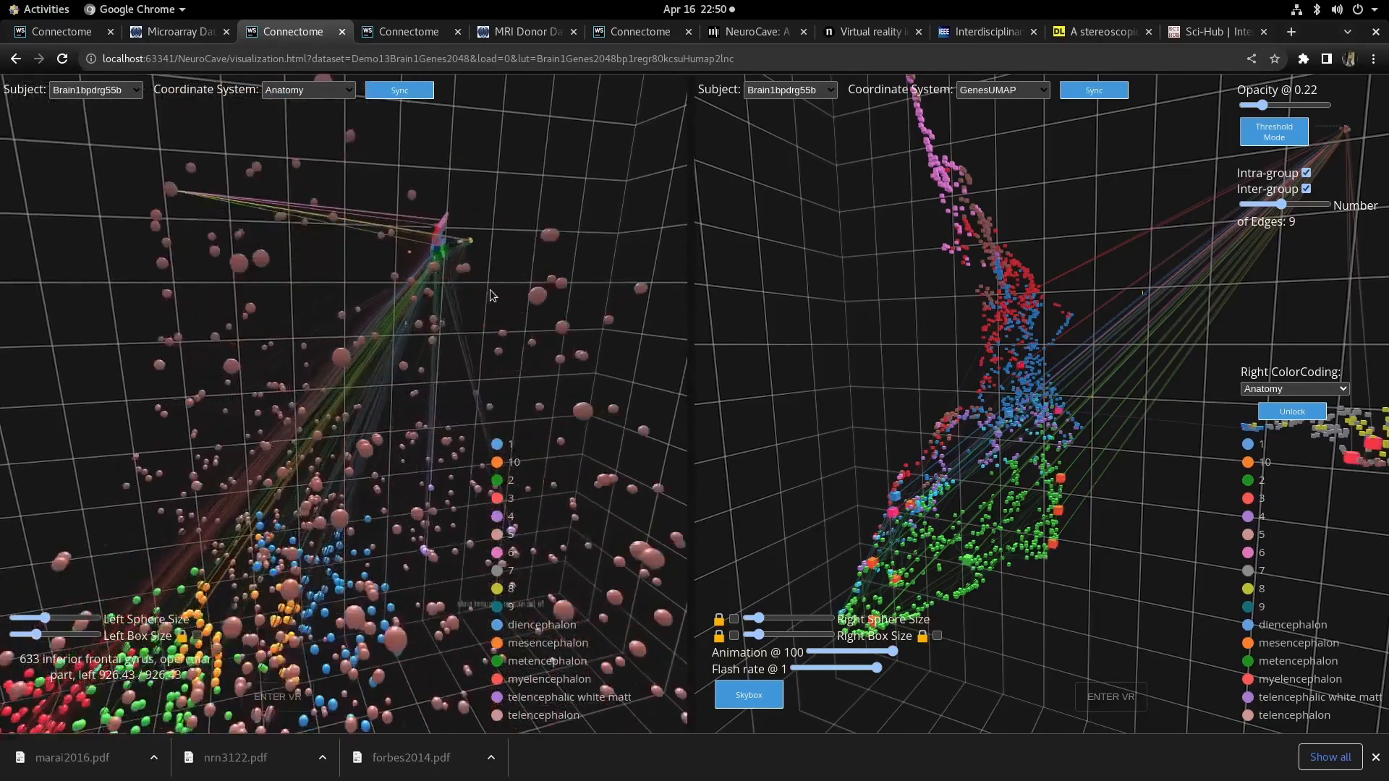
pyautogui.scroll(5, 547, 327)
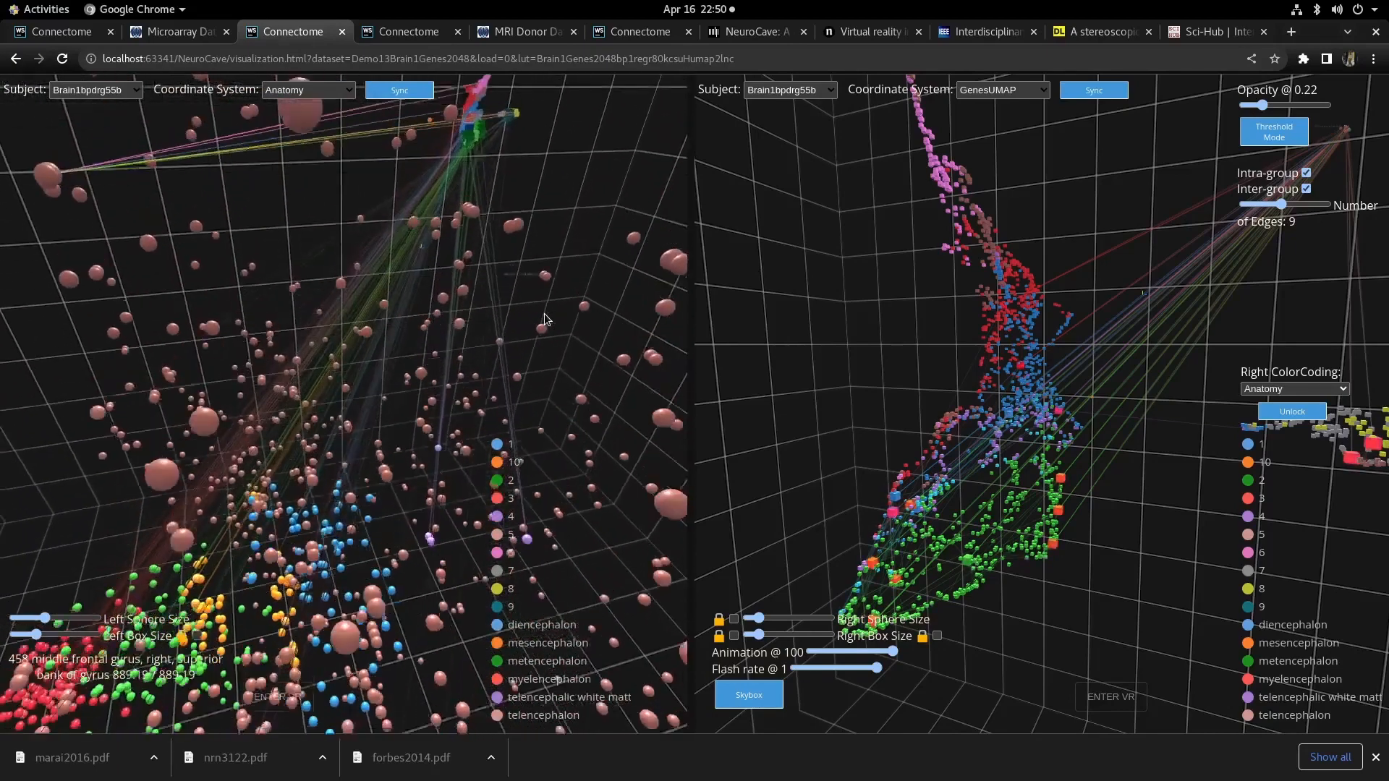
pyautogui.moveTo(547, 328); pyautogui.dragTo(467, 332)
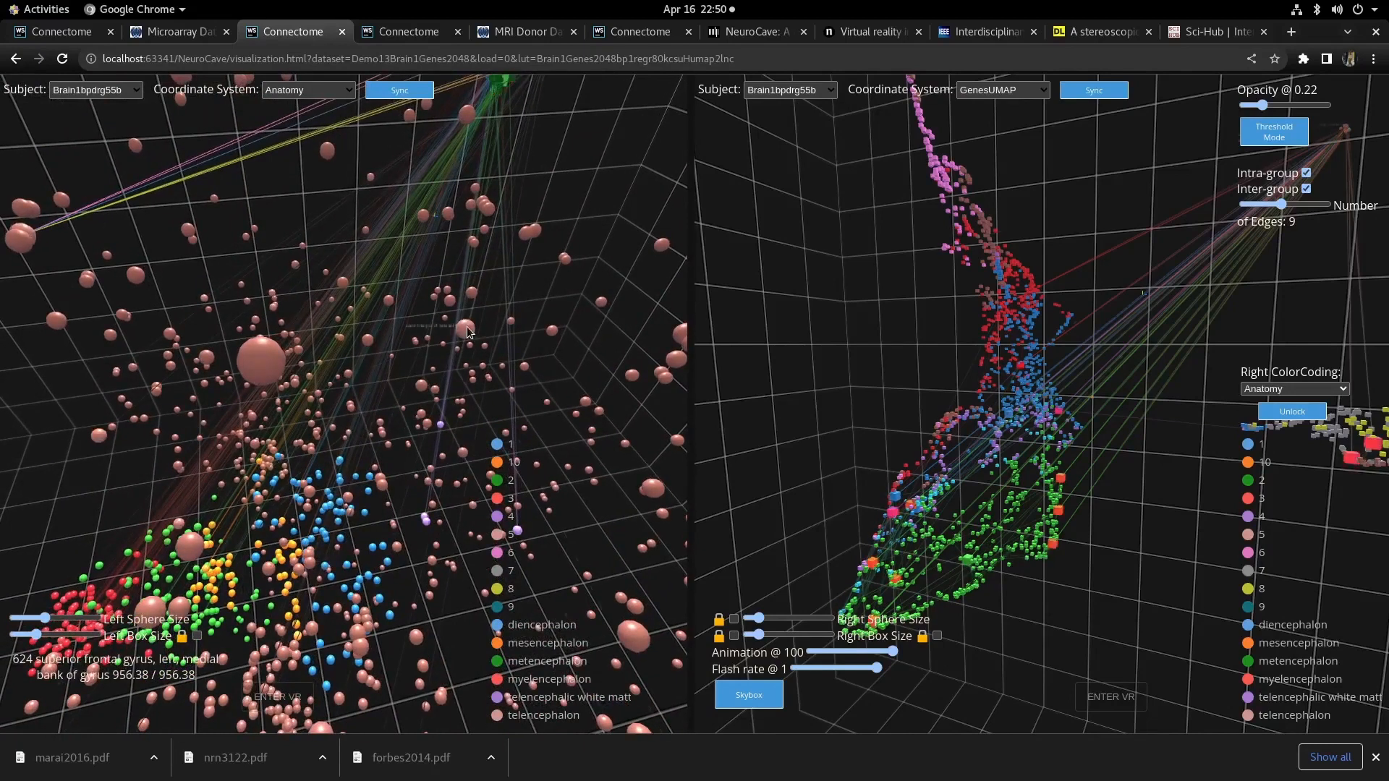
pyautogui.moveTo(468, 333); pyautogui.dragTo(274, 456)
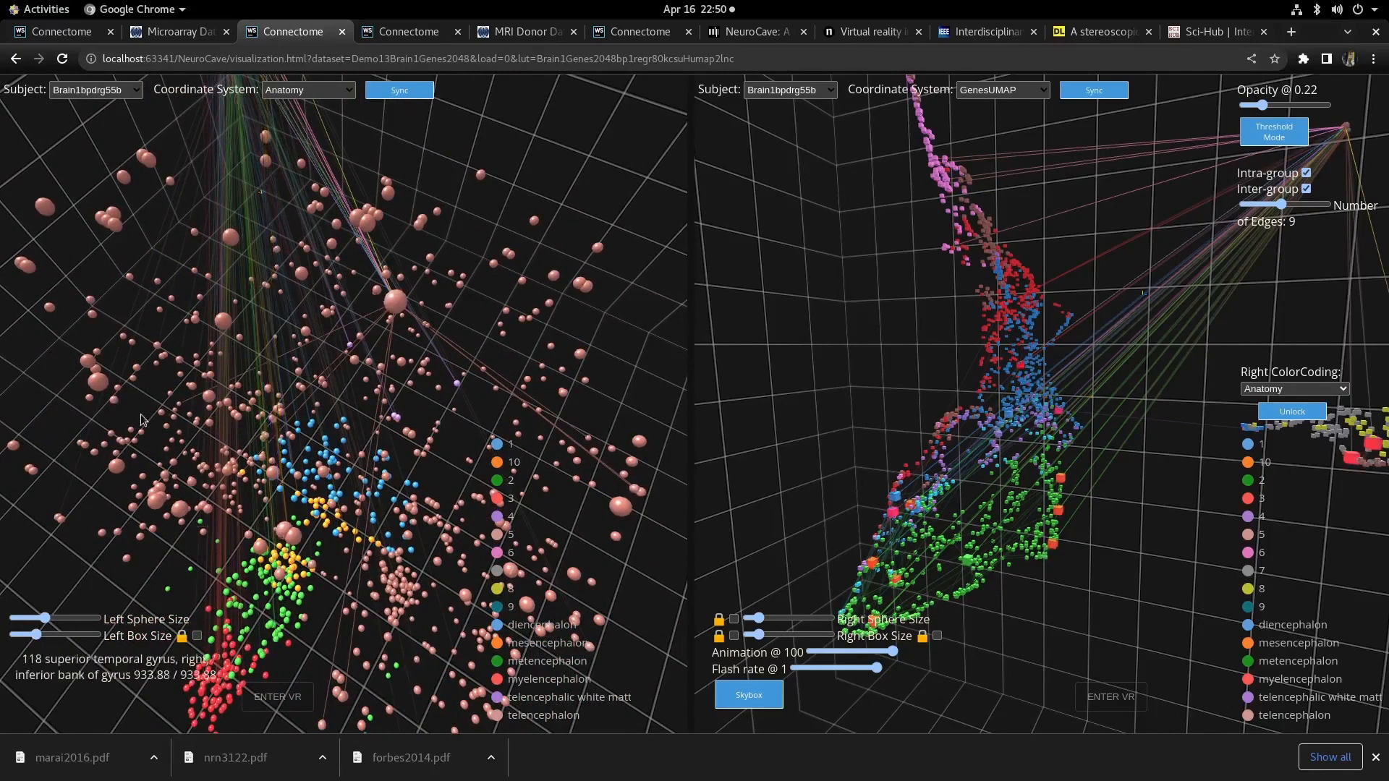
pyautogui.moveTo(70, 580); pyautogui.dragTo(243, 573)
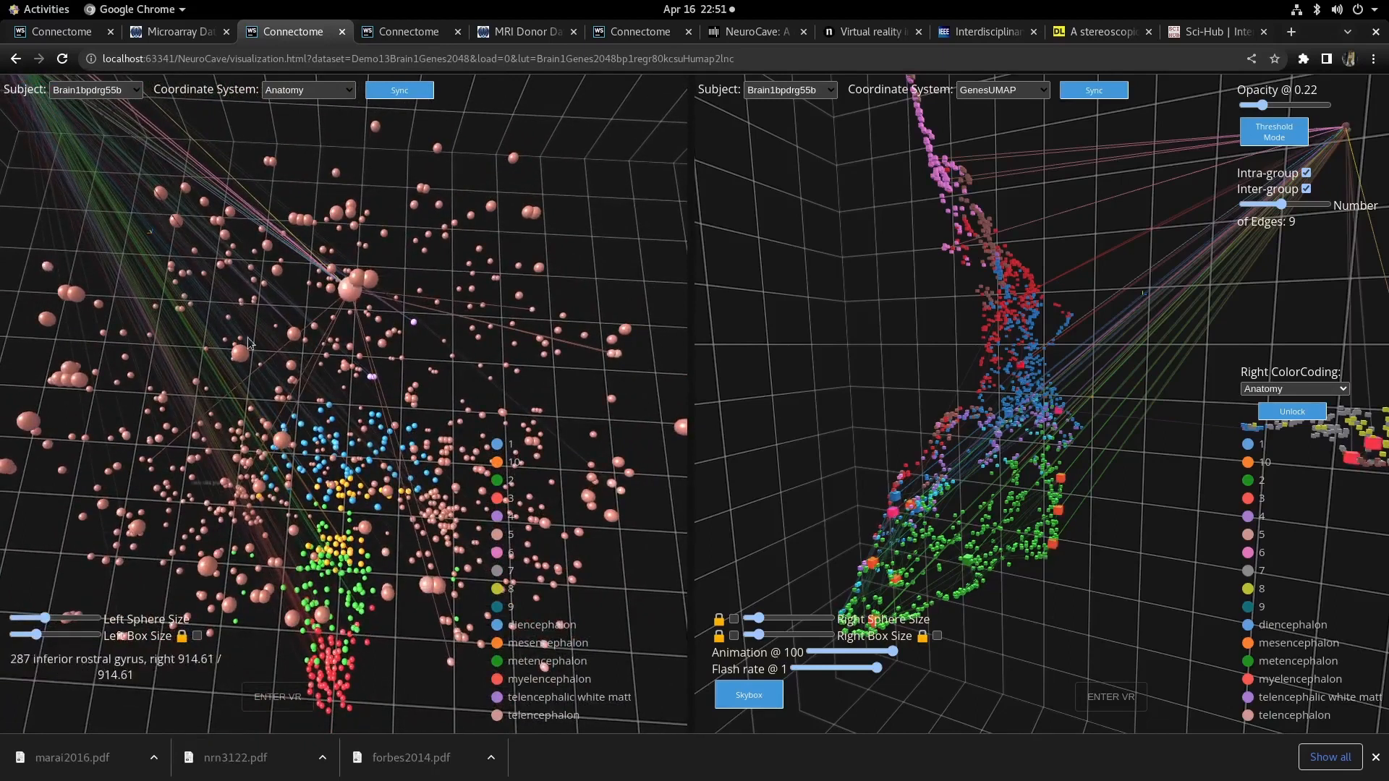
pyautogui.moveTo(530, 178); pyautogui.dragTo(528, 263)
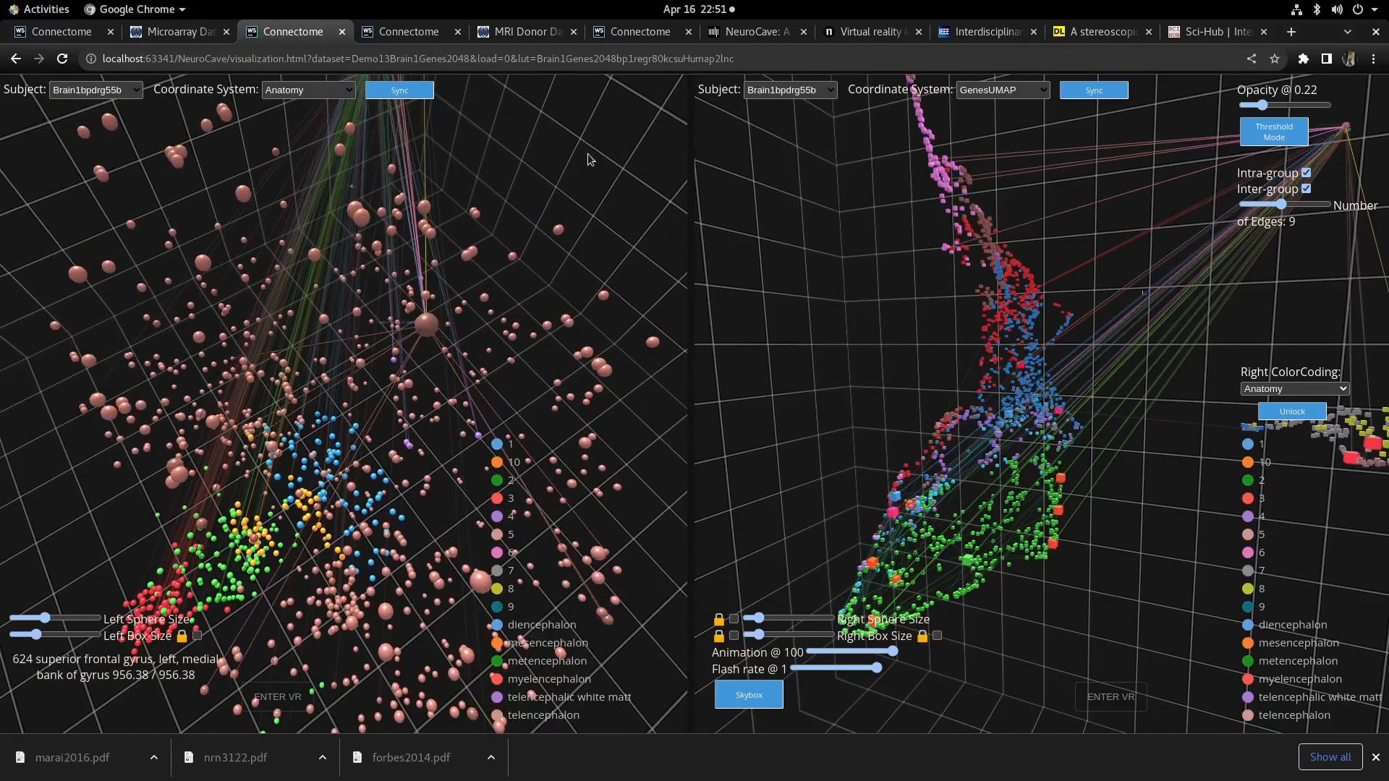
# - Select two nodes in the left view to highlight their connections
pyautogui.click(179, 219)
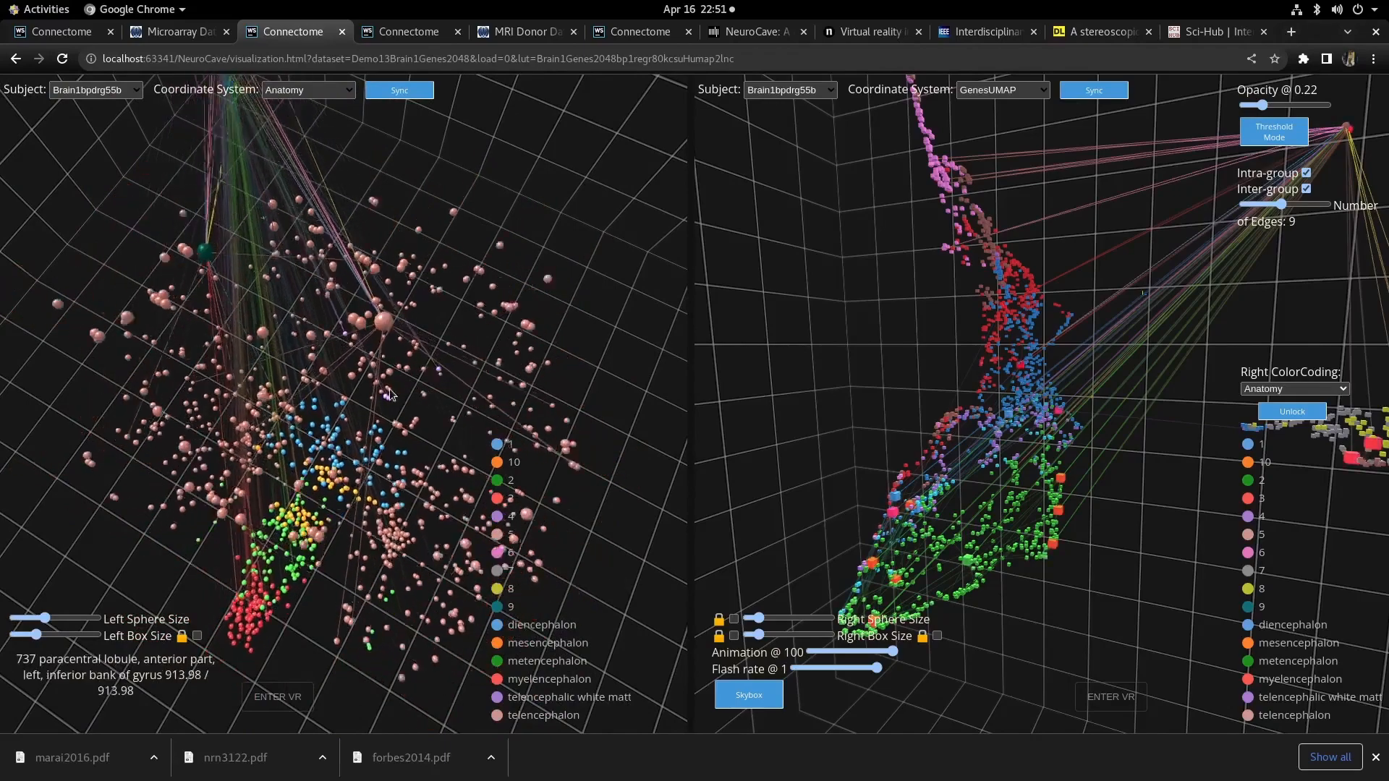
pyautogui.moveTo(69, 410)
pyautogui.mouseDown()
pyautogui.moveTo(70, 379)
pyautogui.moveTo(190, 318)
pyautogui.moveTo(395, 99)
pyautogui.moveTo(250, 155)
pyautogui.moveTo(173, 263)
pyautogui.moveTo(170, 349)
pyautogui.moveTo(189, 417)
pyautogui.moveTo(70, 403)
pyautogui.mouseUp()
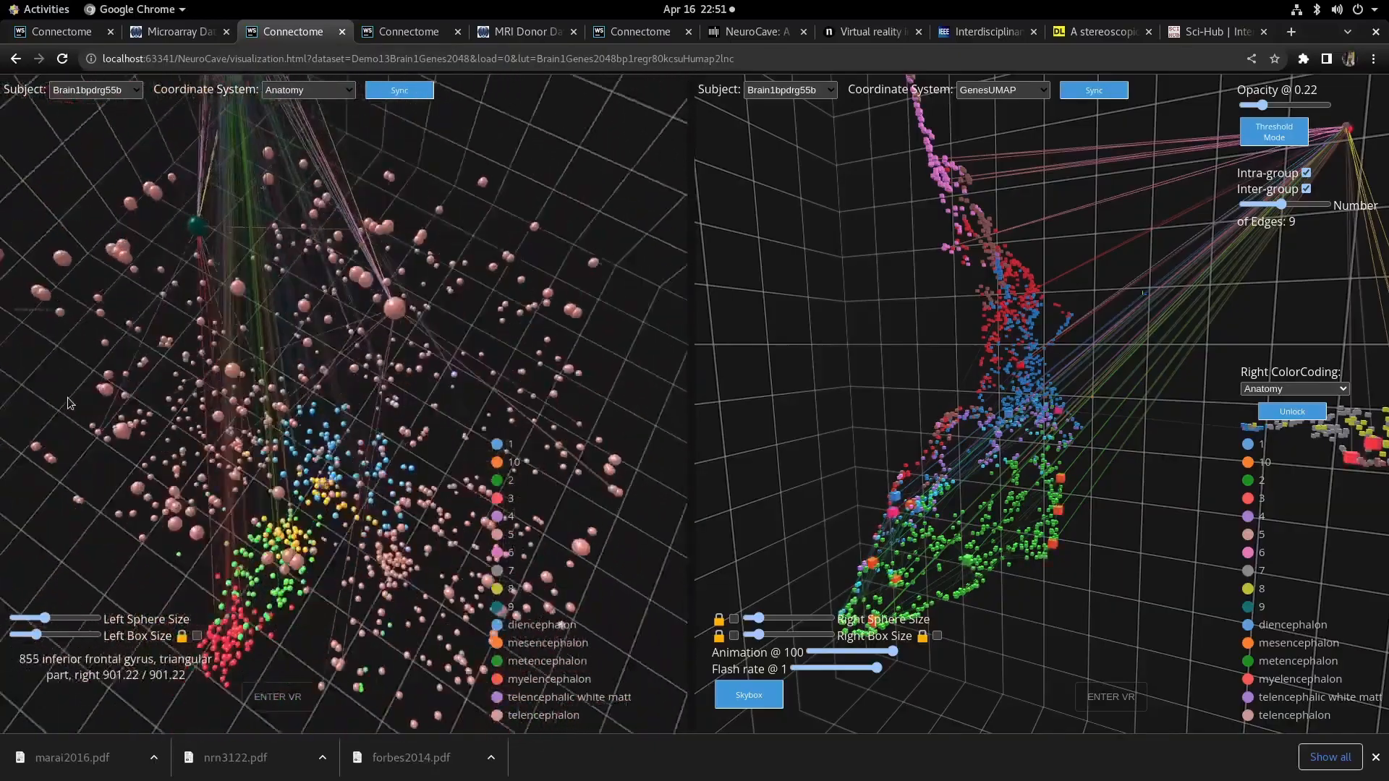
pyautogui.click(95, 402)
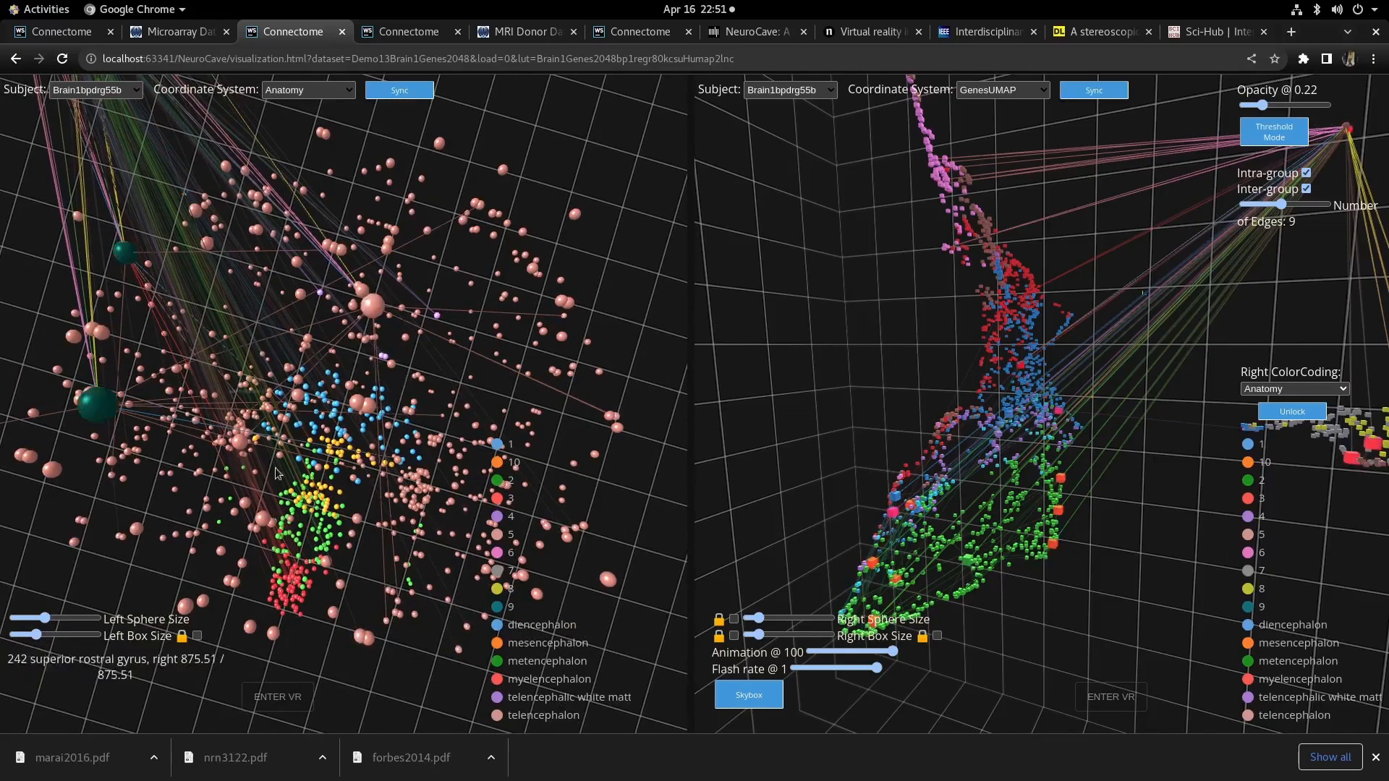
pyautogui.moveTo(124, 502); pyautogui.dragTo(567, 306)
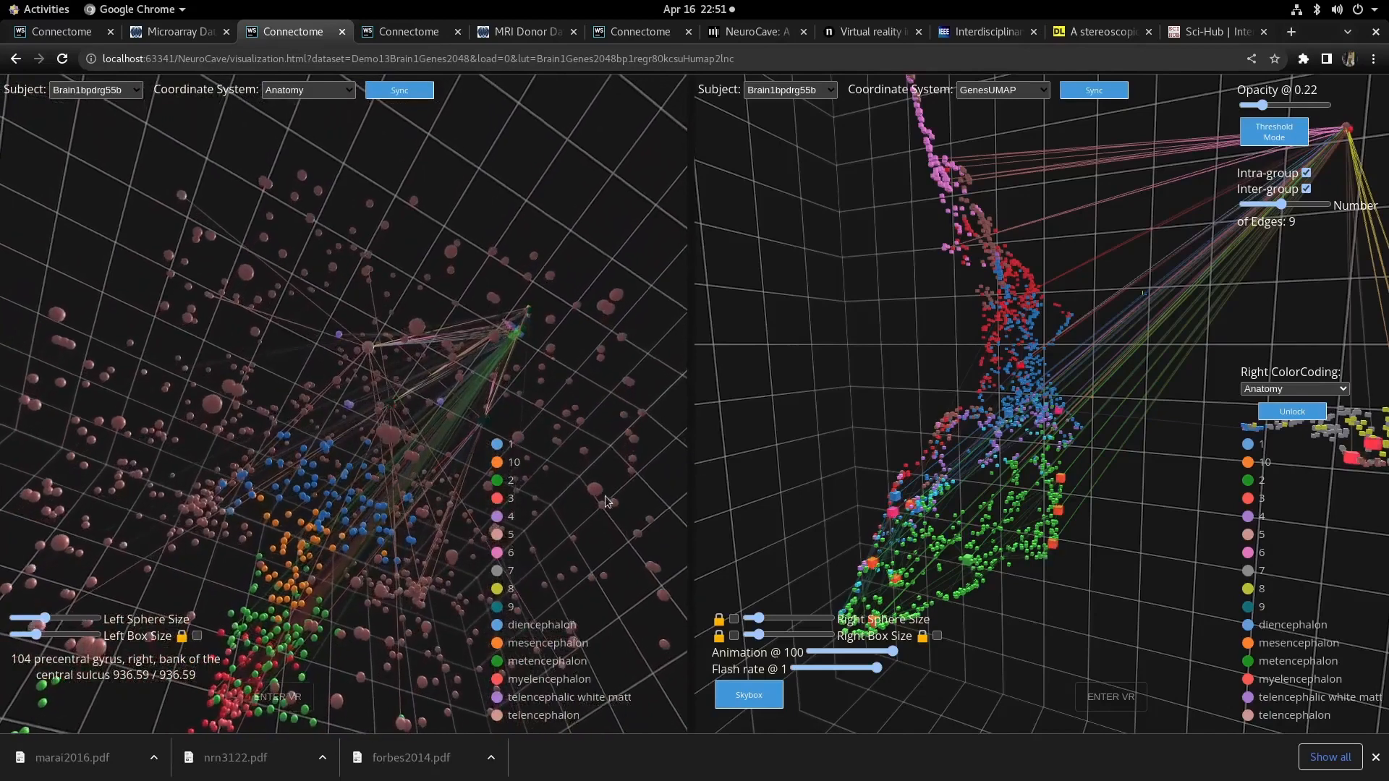
# - Unlock the right color coding so each view can use its own coloring
pyautogui.moveTo(1135, 519); pyautogui.dragTo(1324, 460)
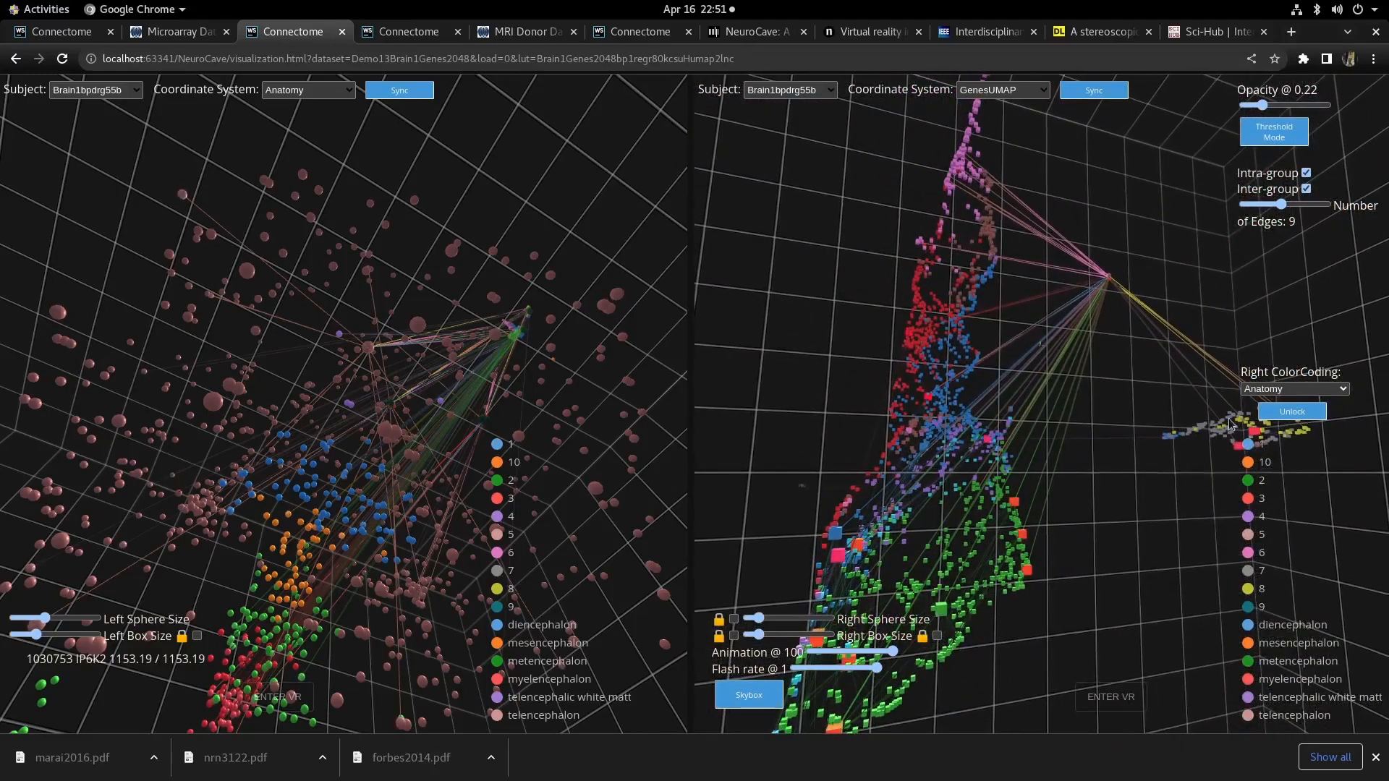
pyautogui.click(1294, 412)
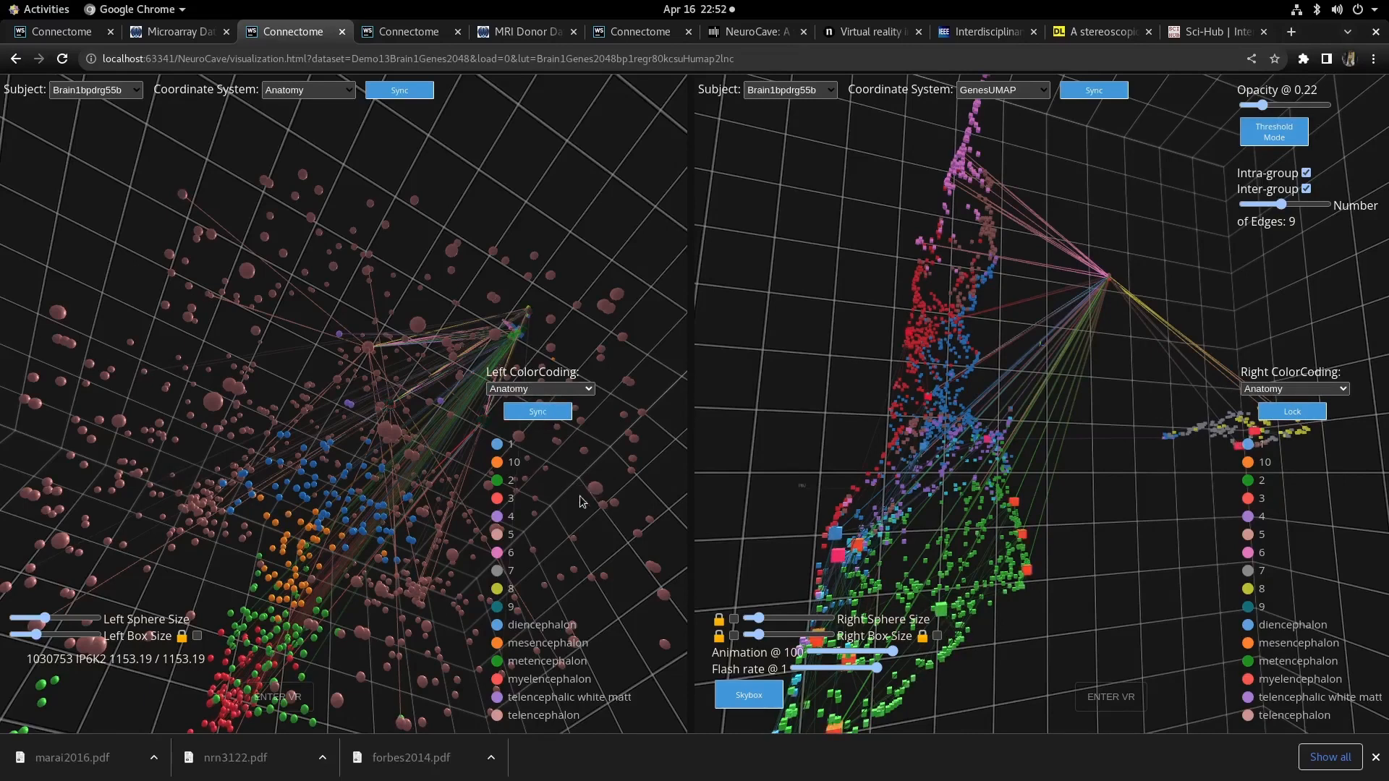
# - Set the right view's color coding to csuWGCNA_H
pyautogui.doubleClick(579, 515)
pyautogui.moveTo(599, 244); pyautogui.dragTo(496, 239)
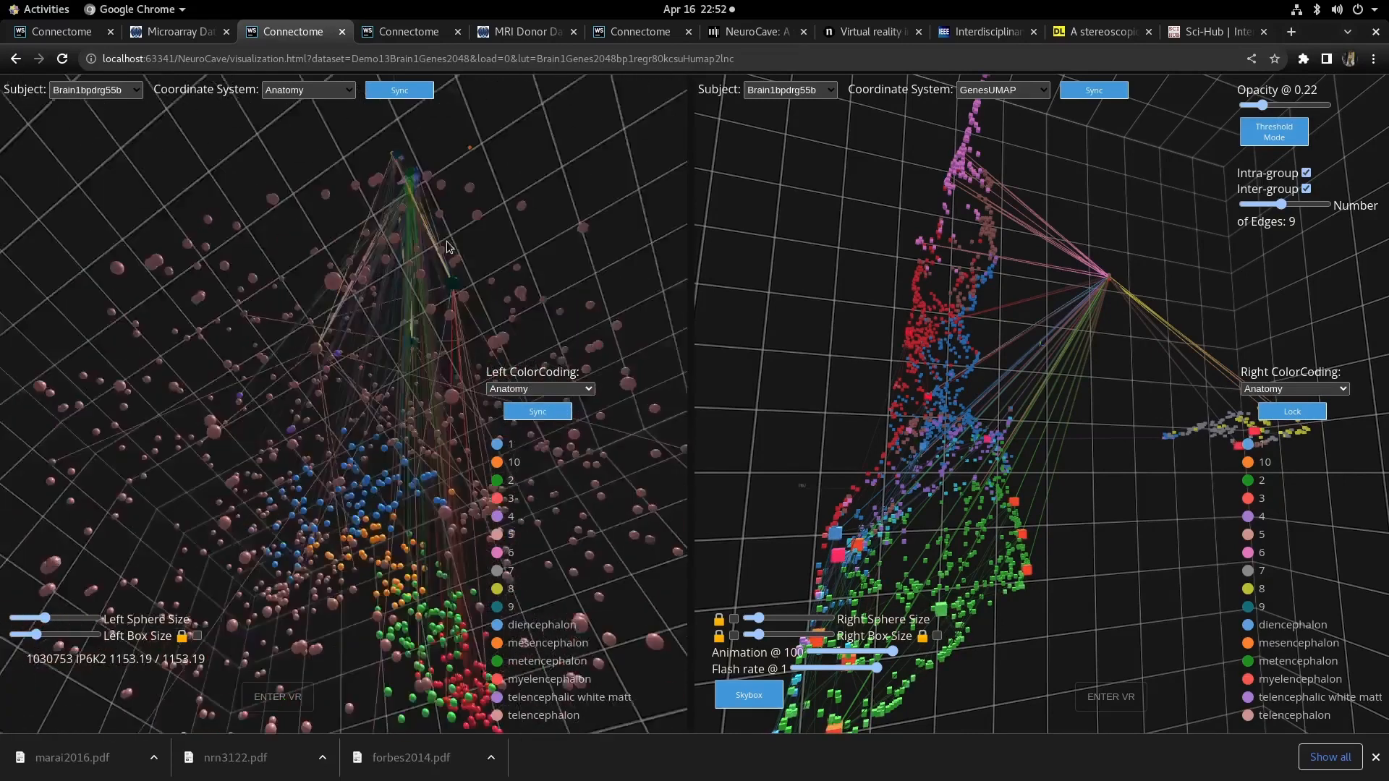
pyautogui.scroll(-1, 489, 266)
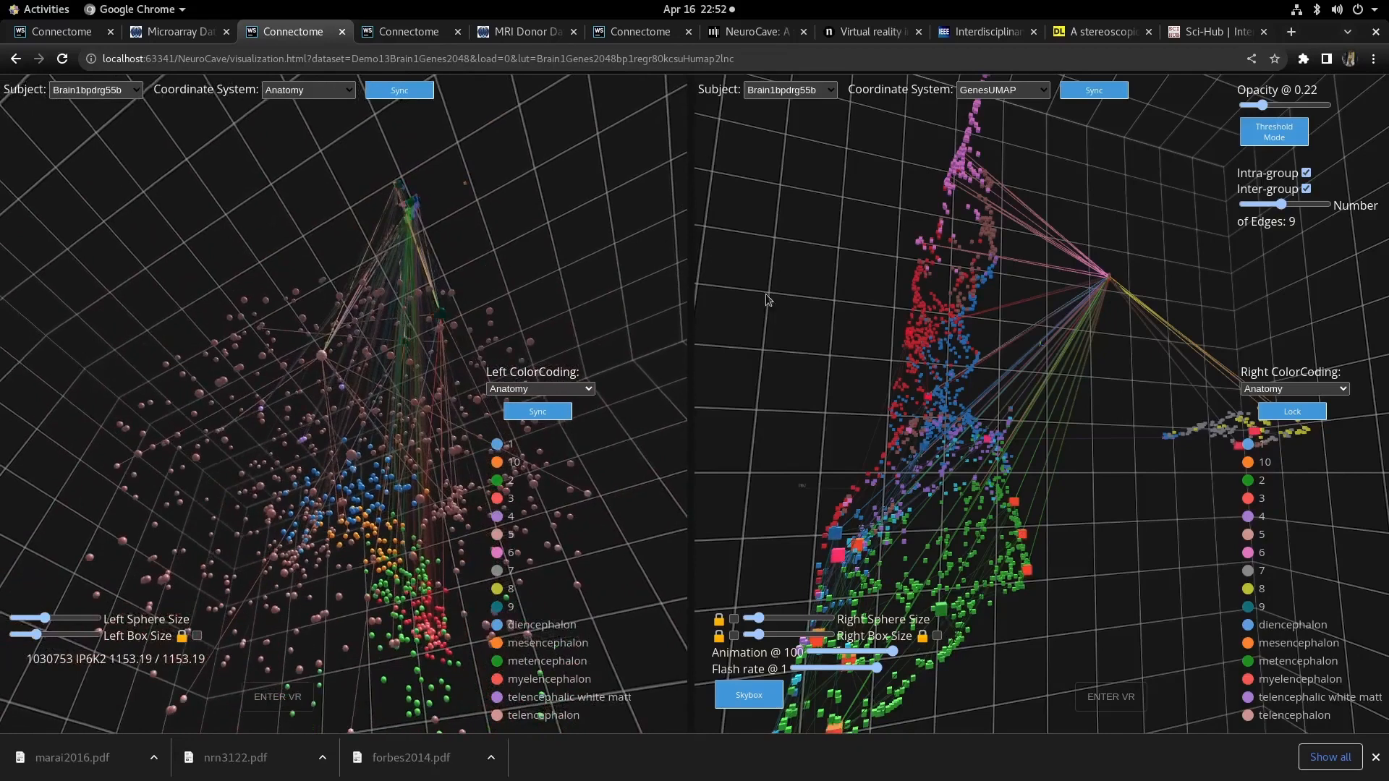
pyautogui.click(1304, 389)
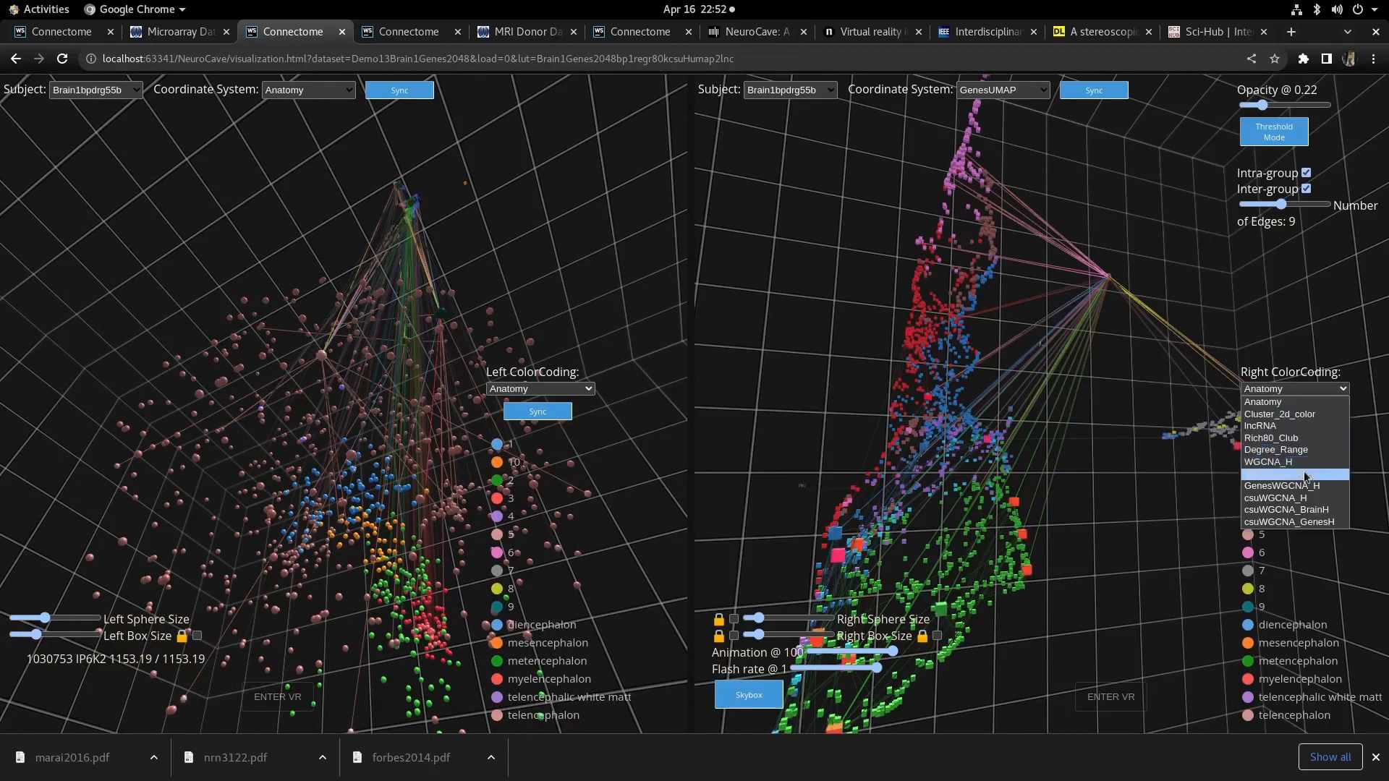
pyautogui.click(1240, 316)
pyautogui.click(1288, 389)
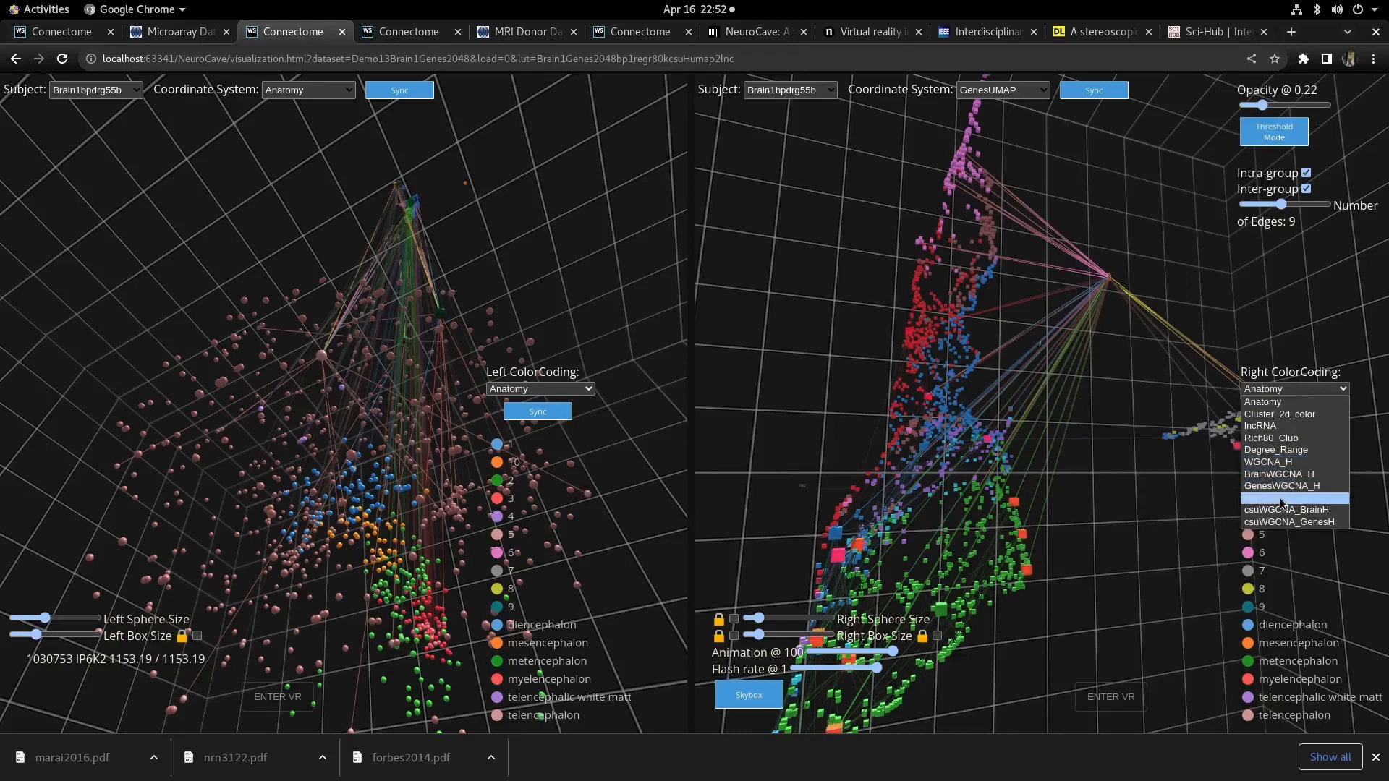
pyautogui.press('Escape')
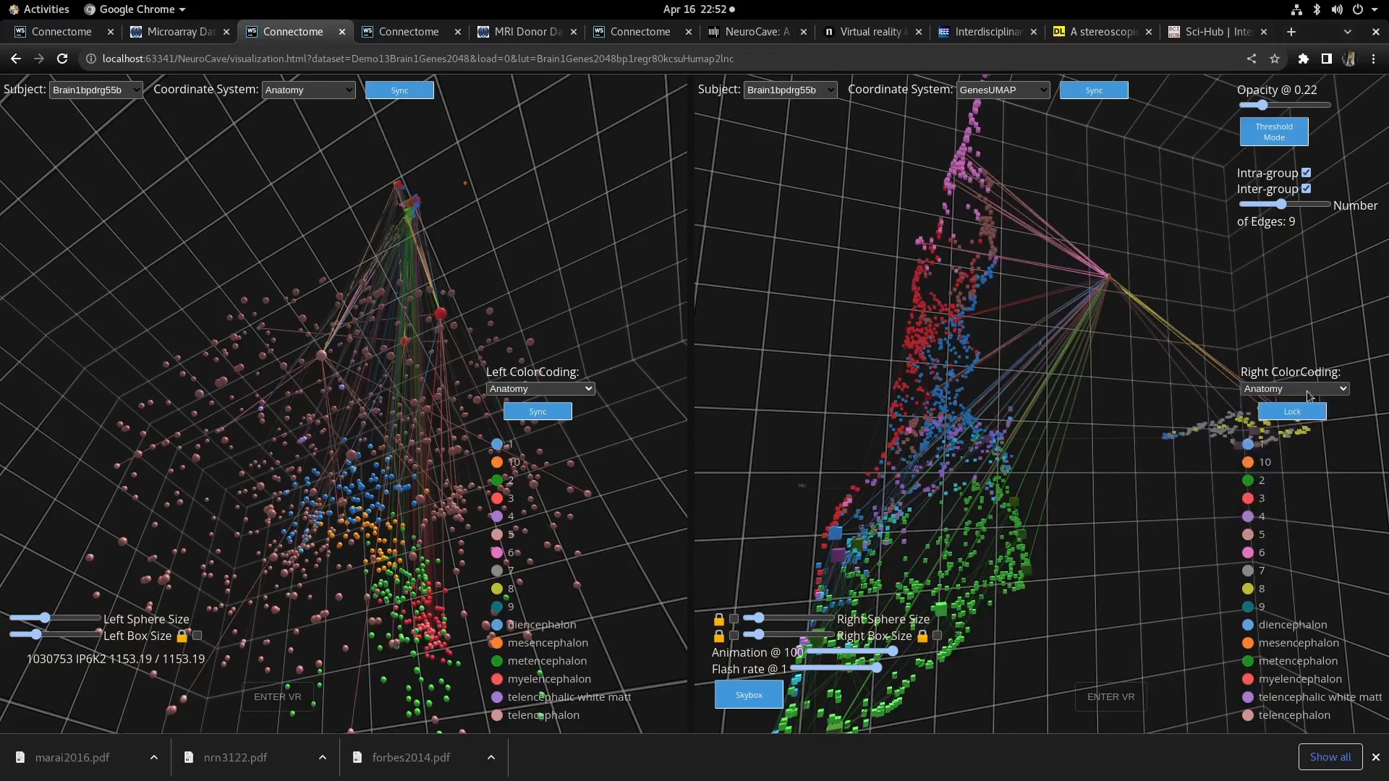
pyautogui.moveTo(1165, 519)
pyautogui.mouseDown()
pyautogui.moveTo(1138, 593)
pyautogui.moveTo(1306, 583)
pyautogui.moveTo(1159, 531)
pyautogui.mouseUp()
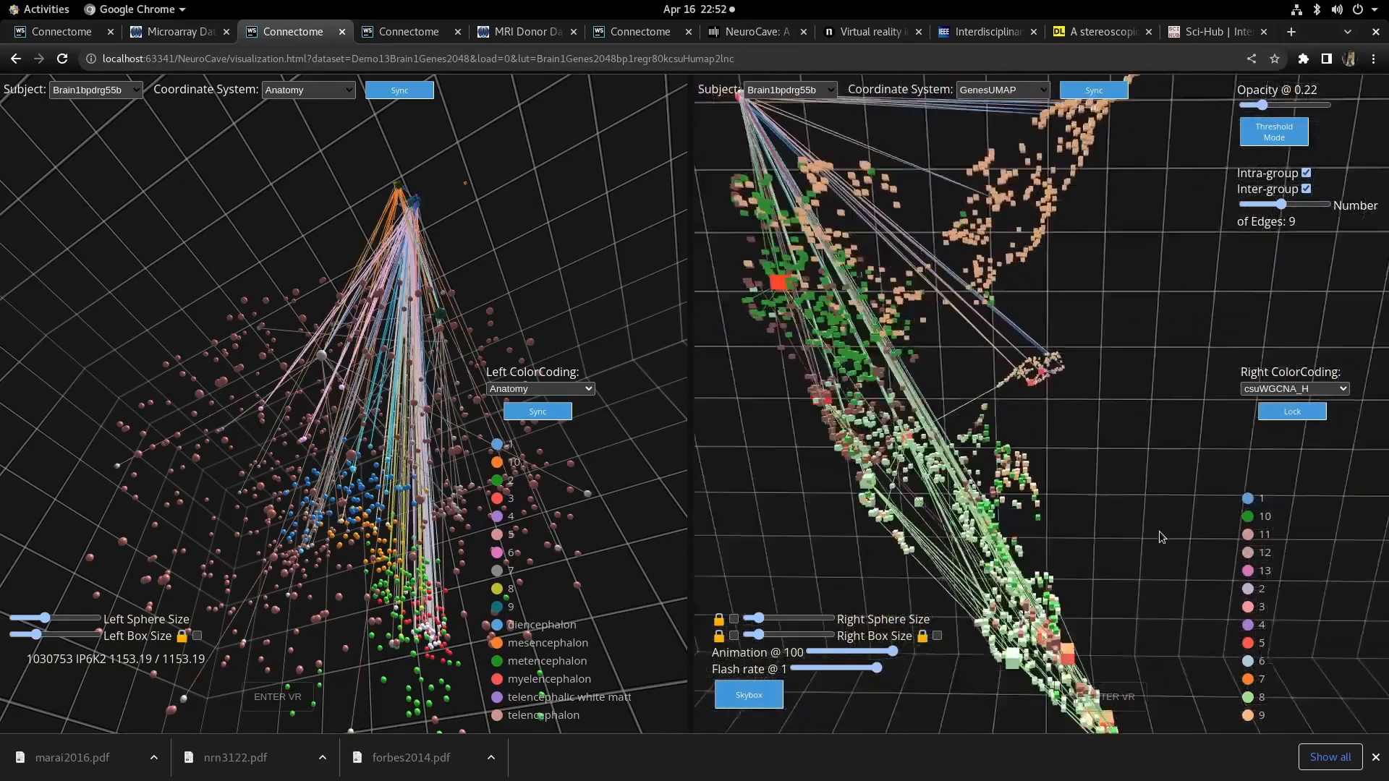
# - Set the left view's color coding to Degree_Range and toggle the Genes_K_(0,57.2) group off
pyautogui.click(504, 391)
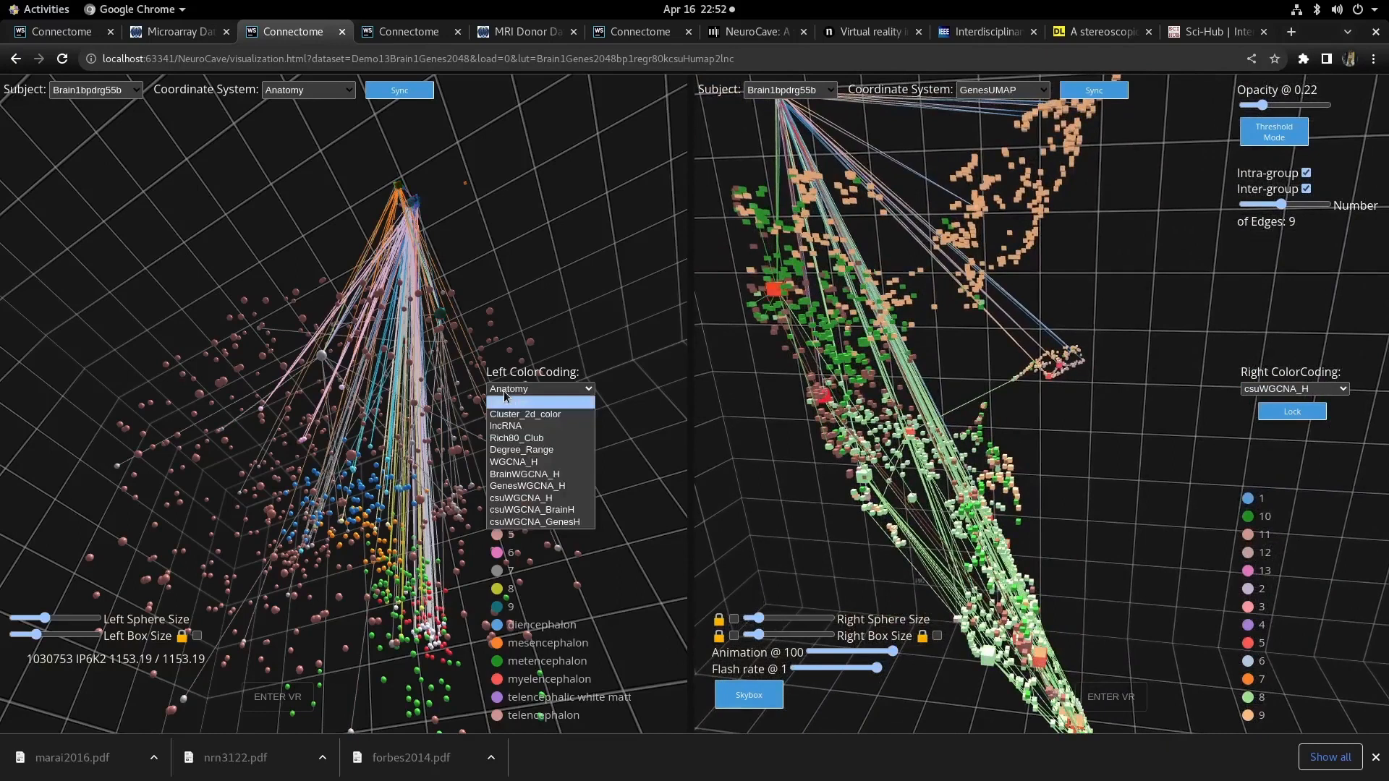
pyautogui.click(515, 452)
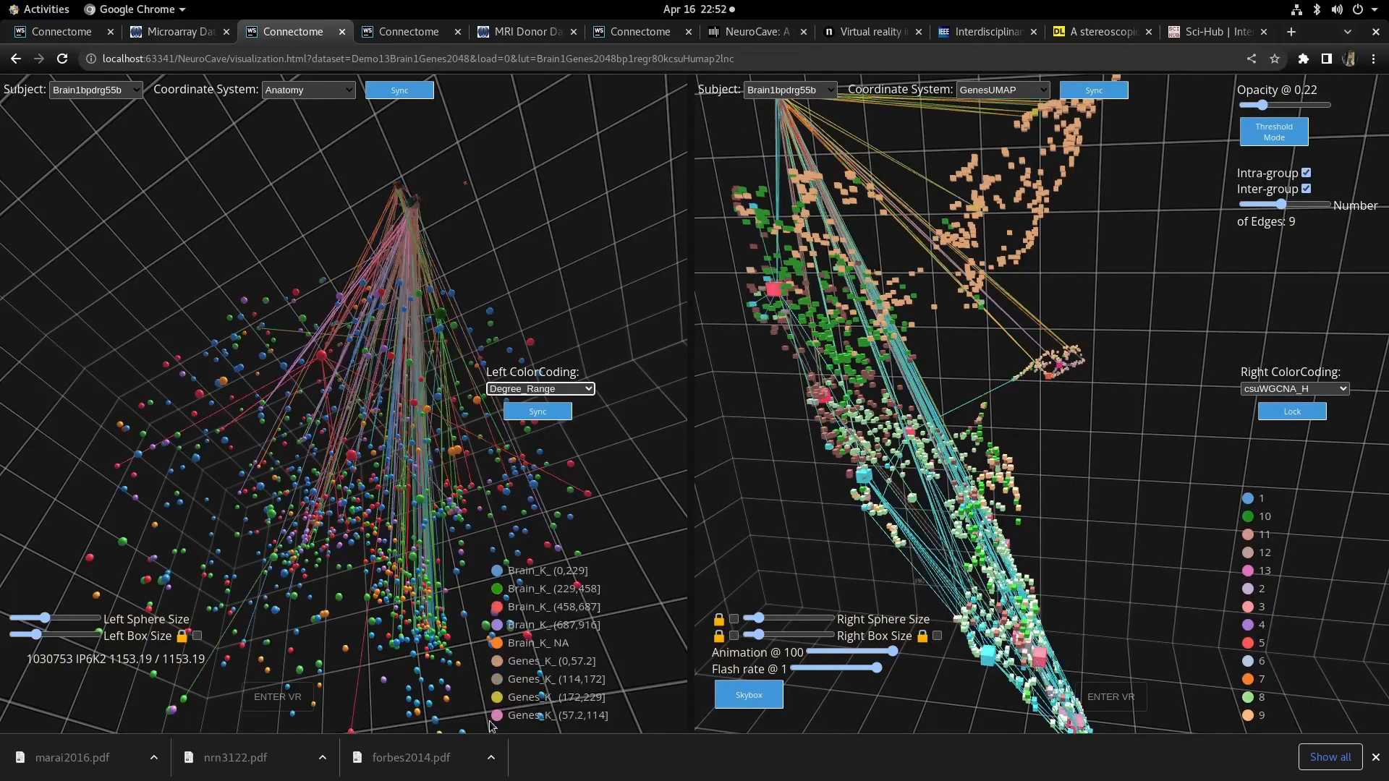
pyautogui.click(496, 664)
pyautogui.click(497, 664)
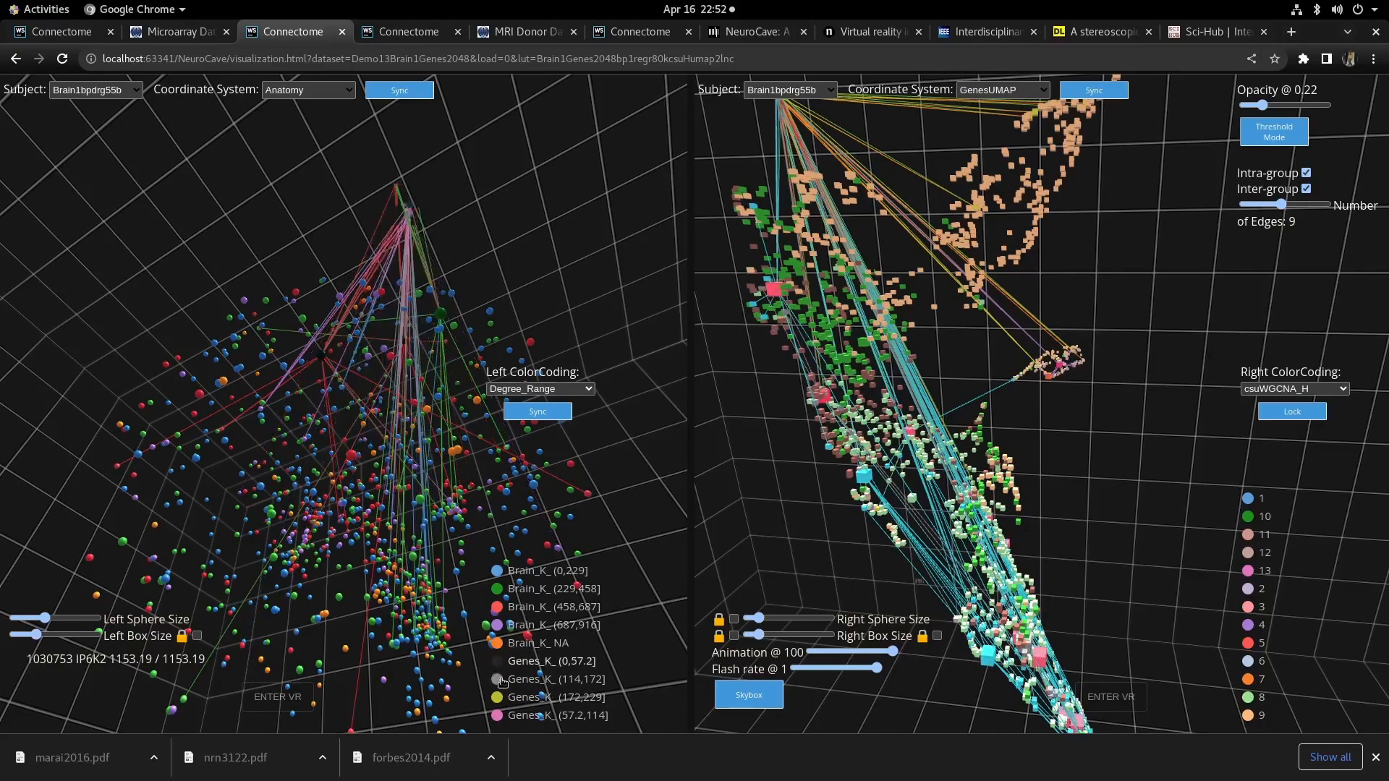
# - Hide the remaining Genes_K groups in the left view's color legend
pyautogui.click(502, 682)
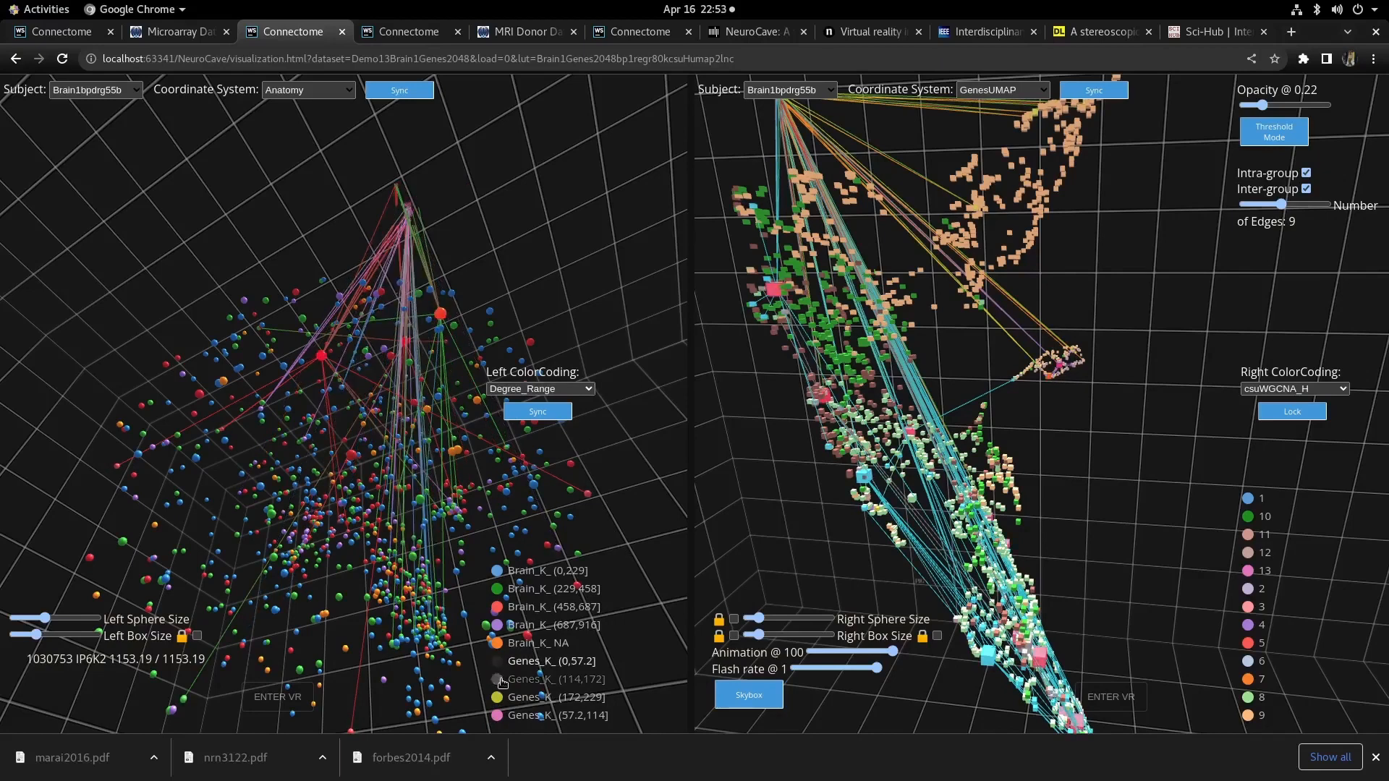
pyautogui.click(502, 682)
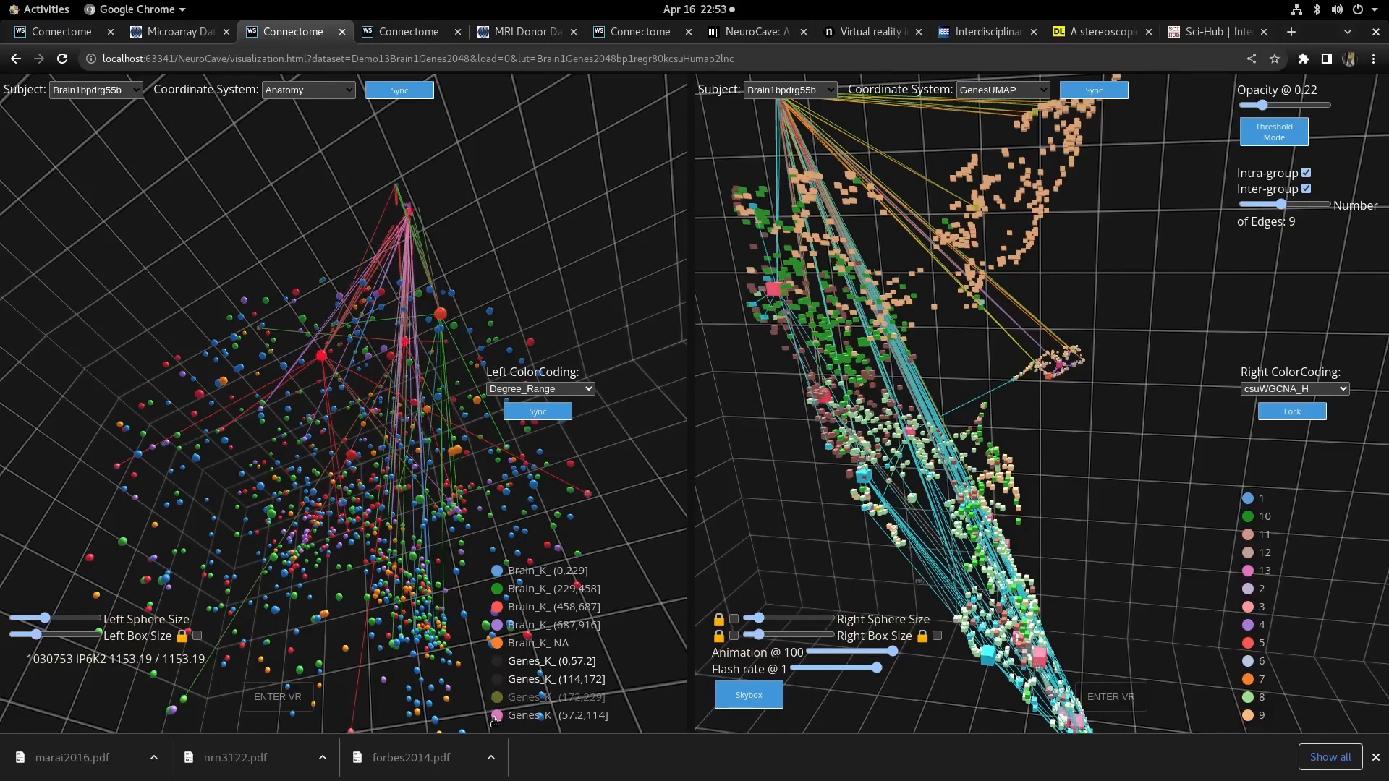
pyautogui.click(495, 718)
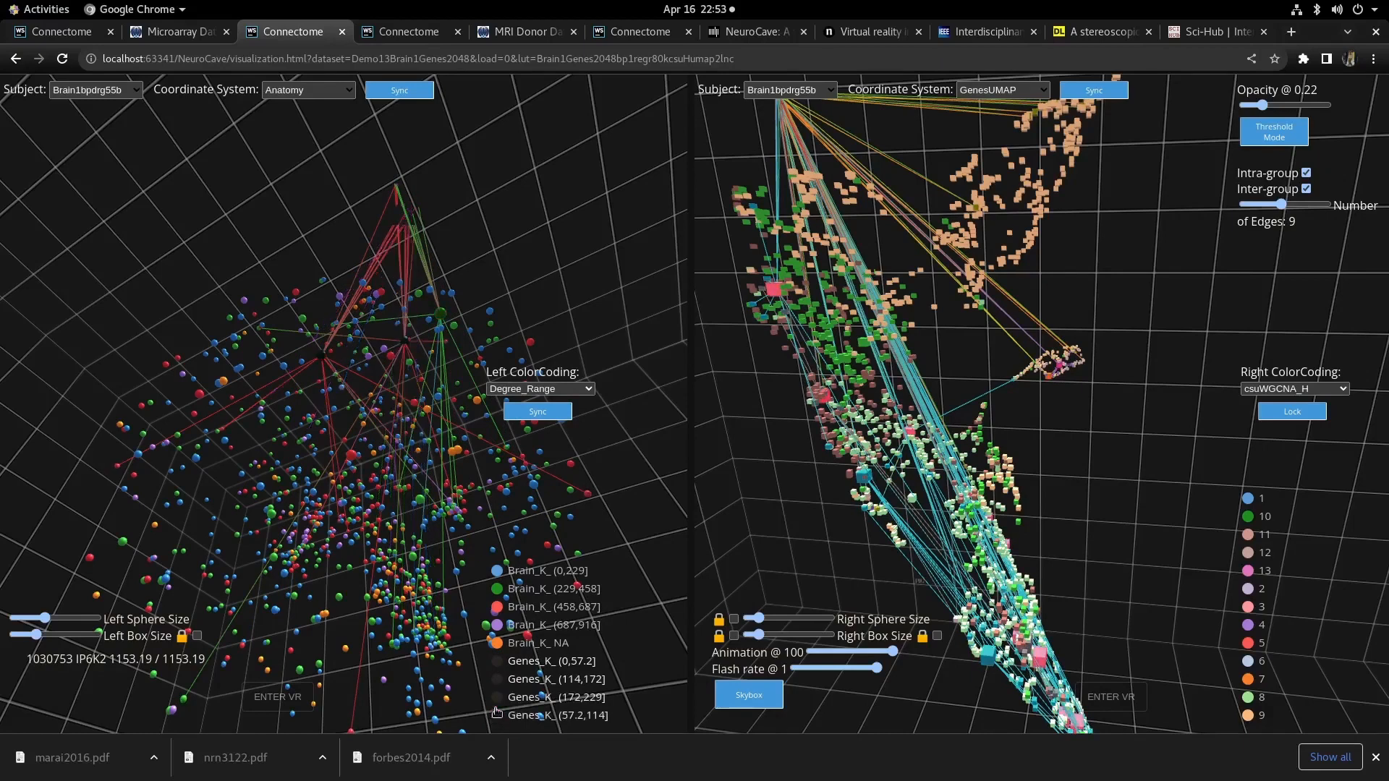
# - Hide the Brain_K_(0,229), (229,458) and (458,687) groups in the left view, keeping only (687,916) and NA visible
pyautogui.click(496, 572)
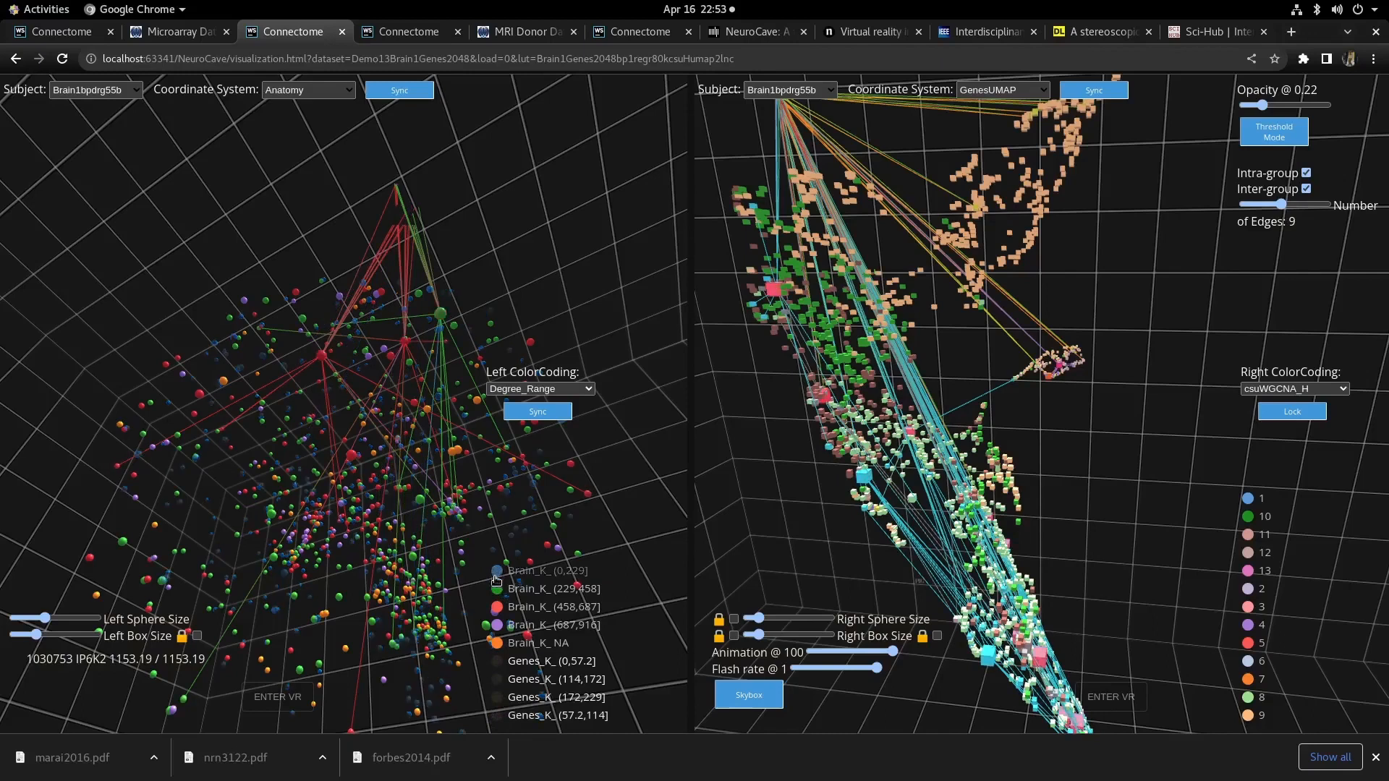
pyautogui.click(497, 589)
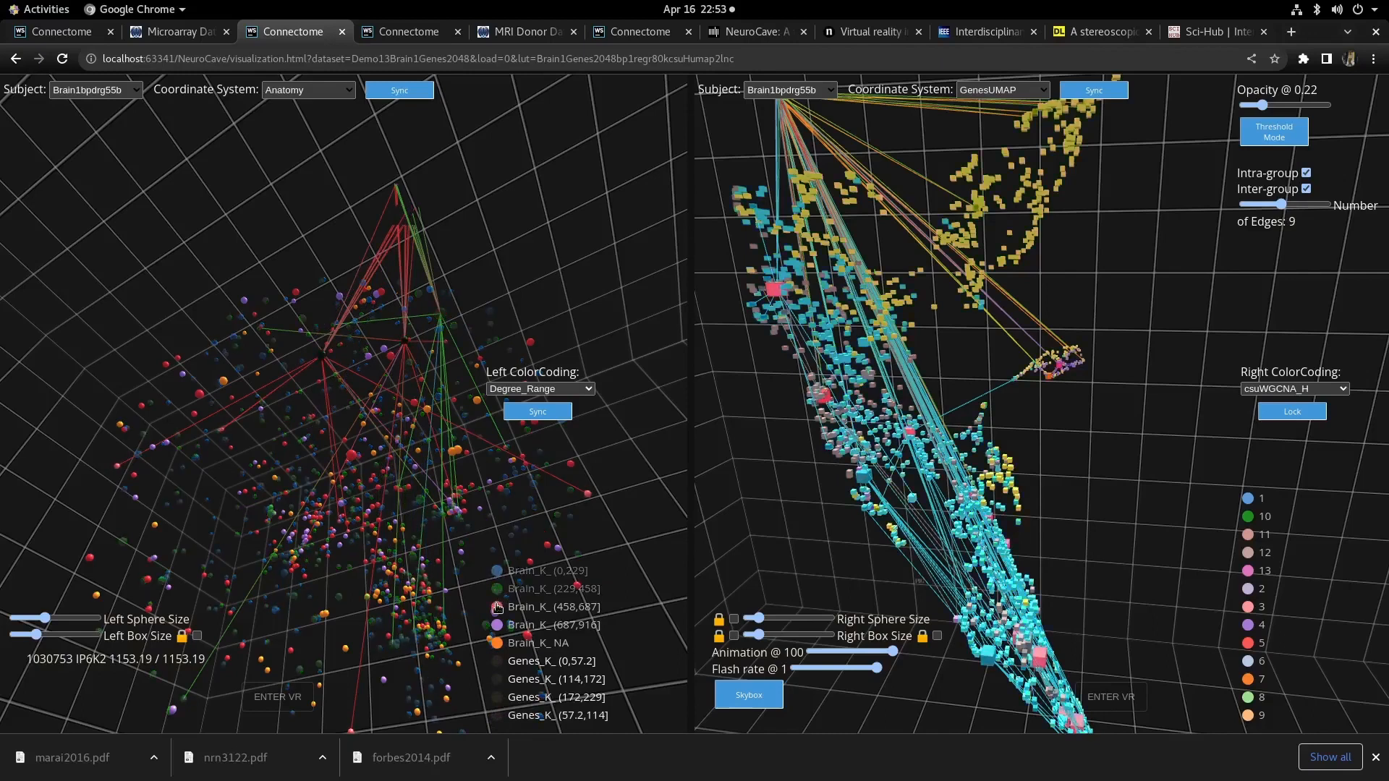
pyautogui.click(498, 608)
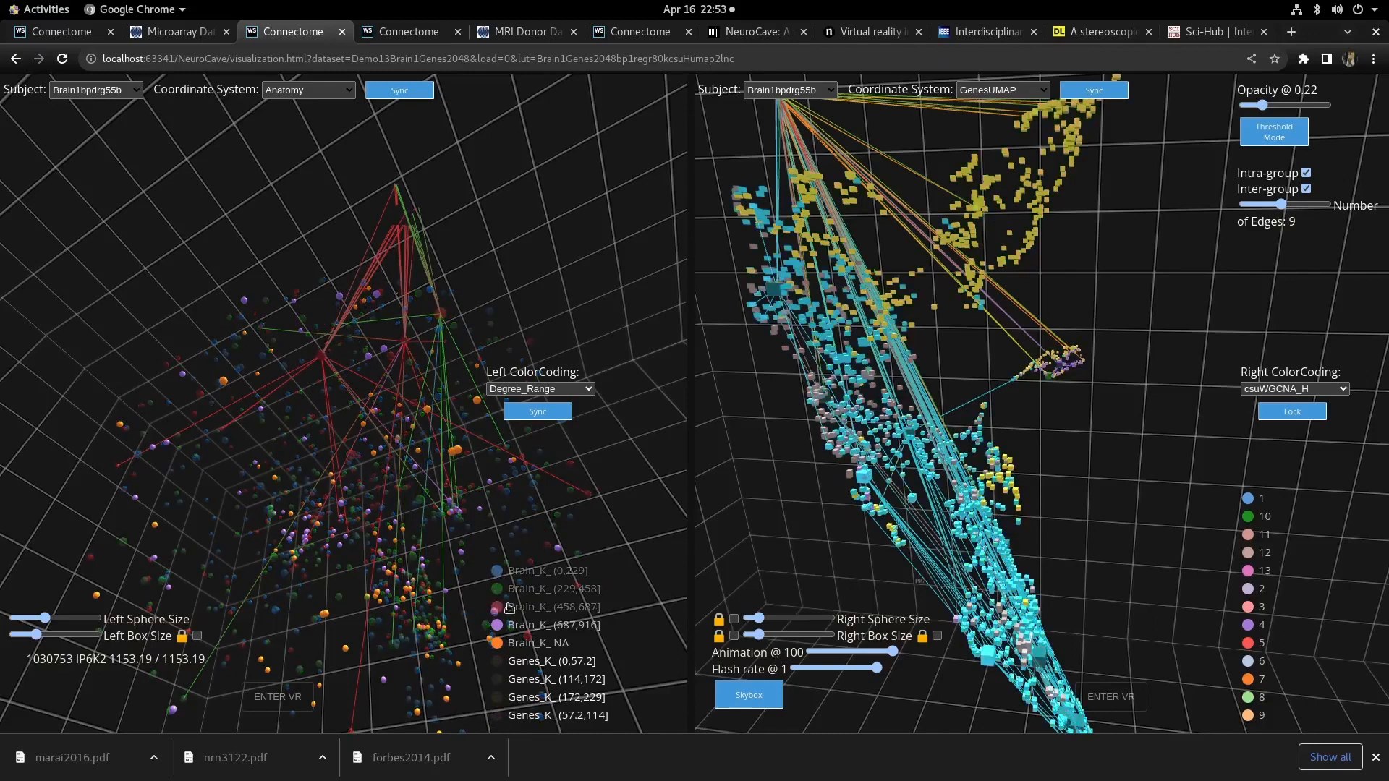
pyautogui.tripleClick(611, 605)
pyautogui.moveTo(637, 647); pyautogui.dragTo(330, 557)
pyautogui.scroll(3, 329, 557)
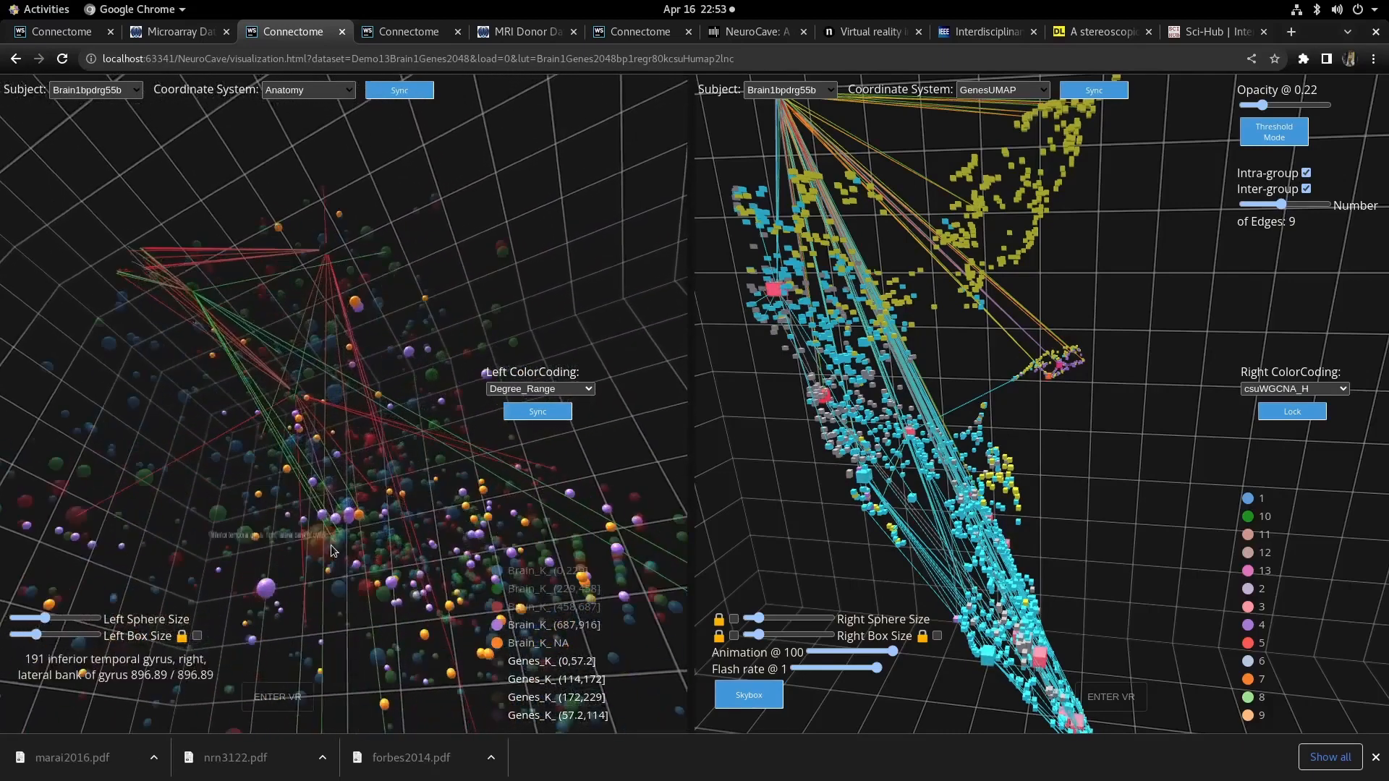
pyautogui.scroll(-5, 322, 548)
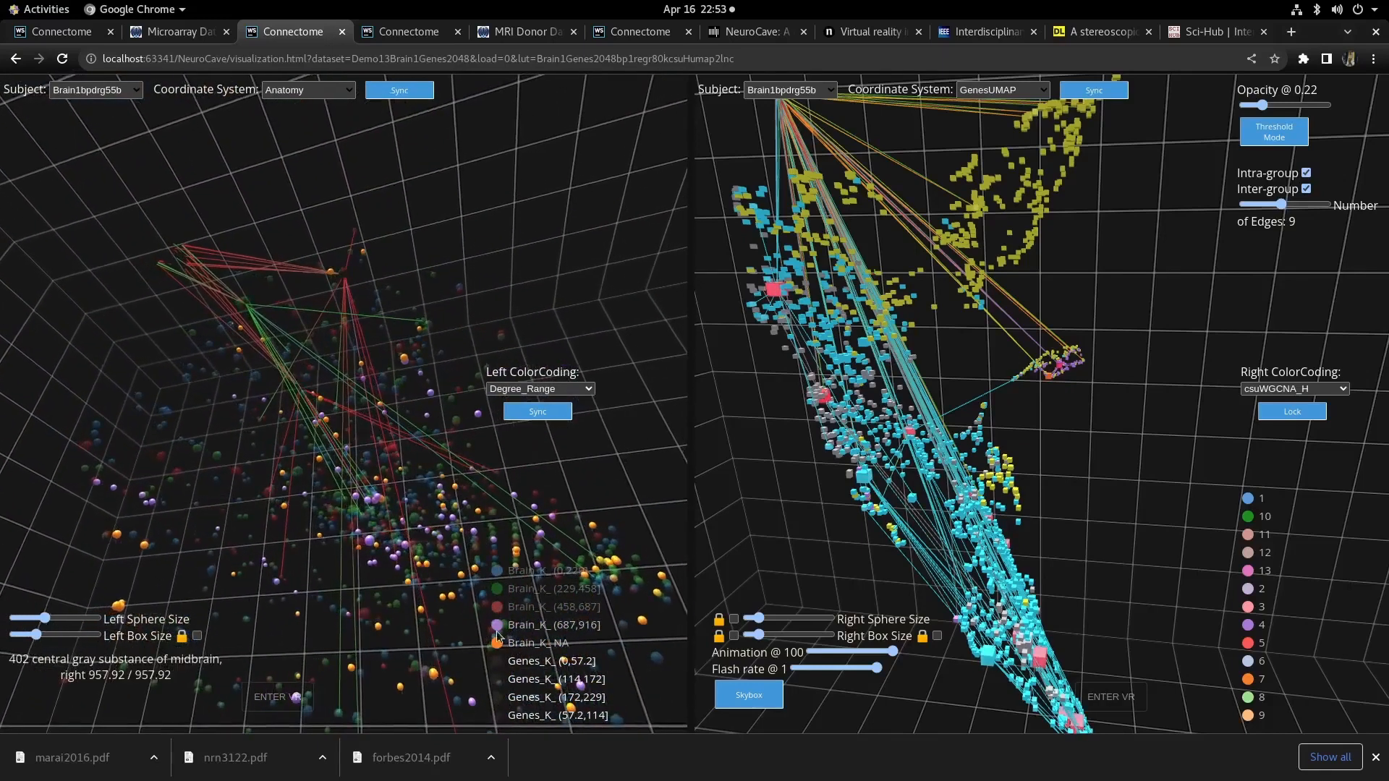
pyautogui.click(497, 609)
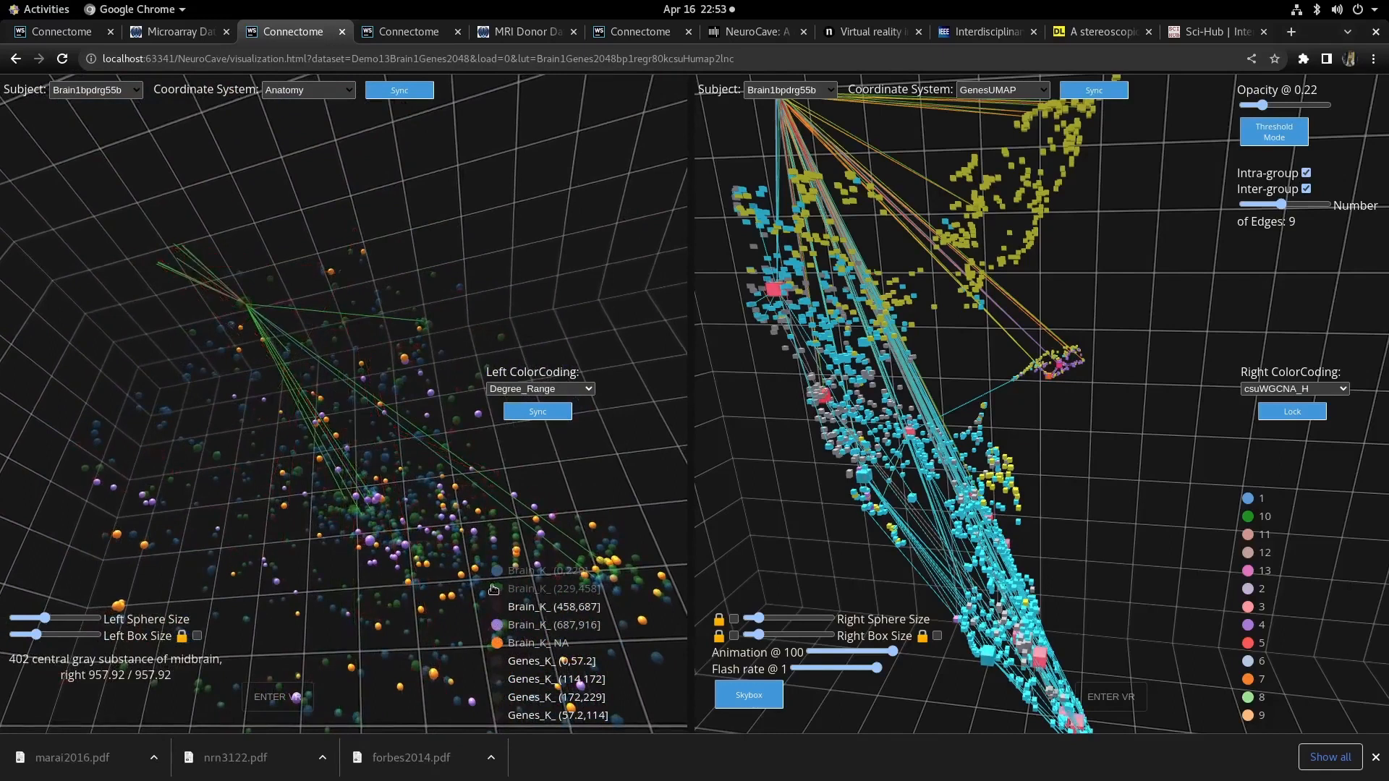
pyautogui.click(493, 590)
pyautogui.click(496, 571)
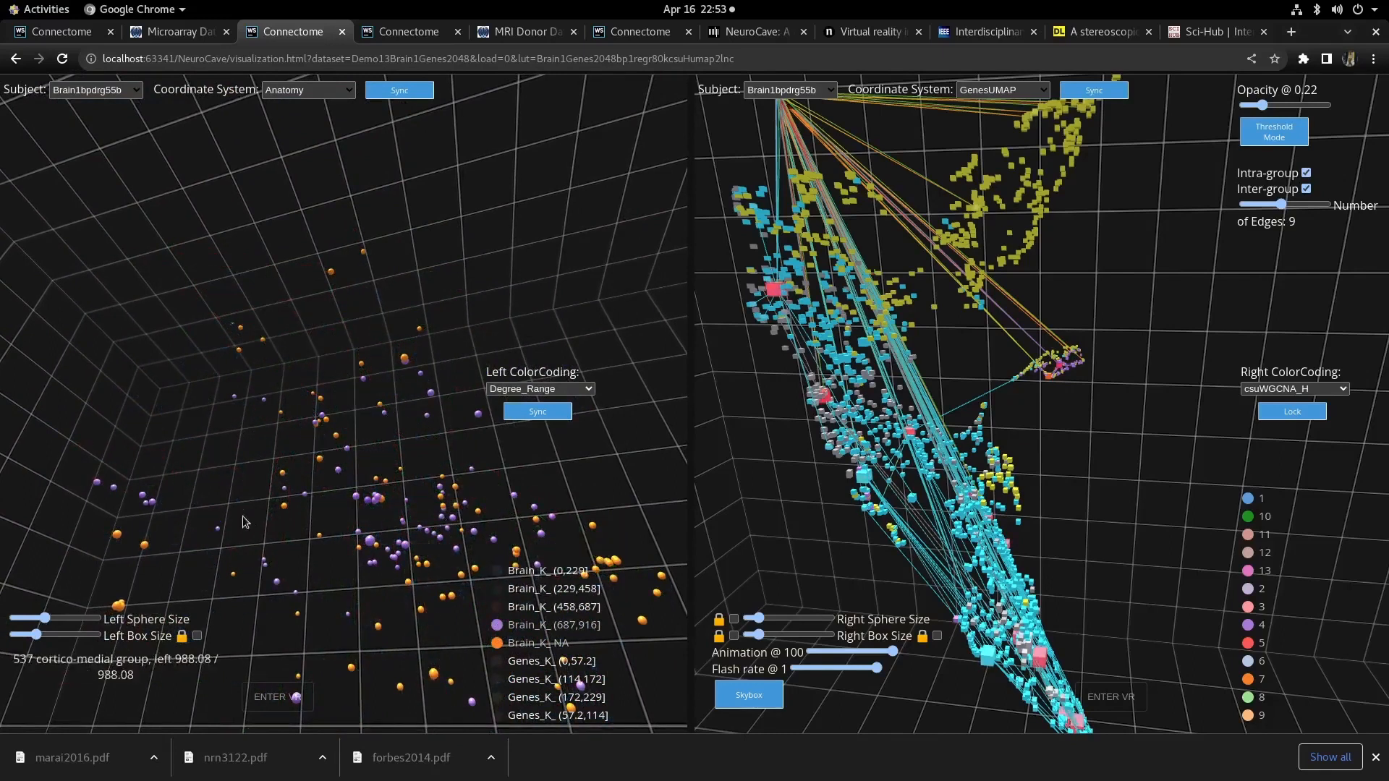
# - Show the Brain_K_(458,687) group again in the left view
pyautogui.moveTo(243, 516); pyautogui.dragTo(275, 555)
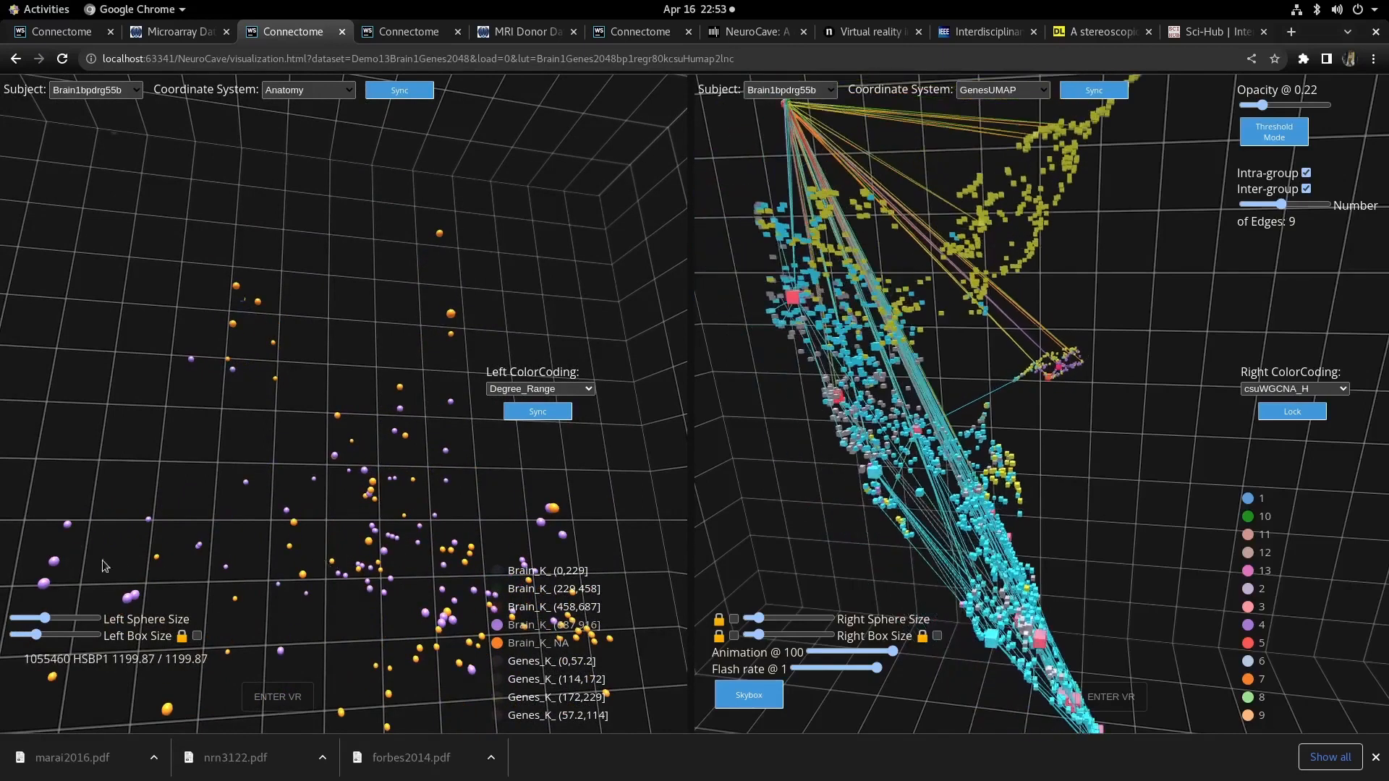
pyautogui.click(495, 609)
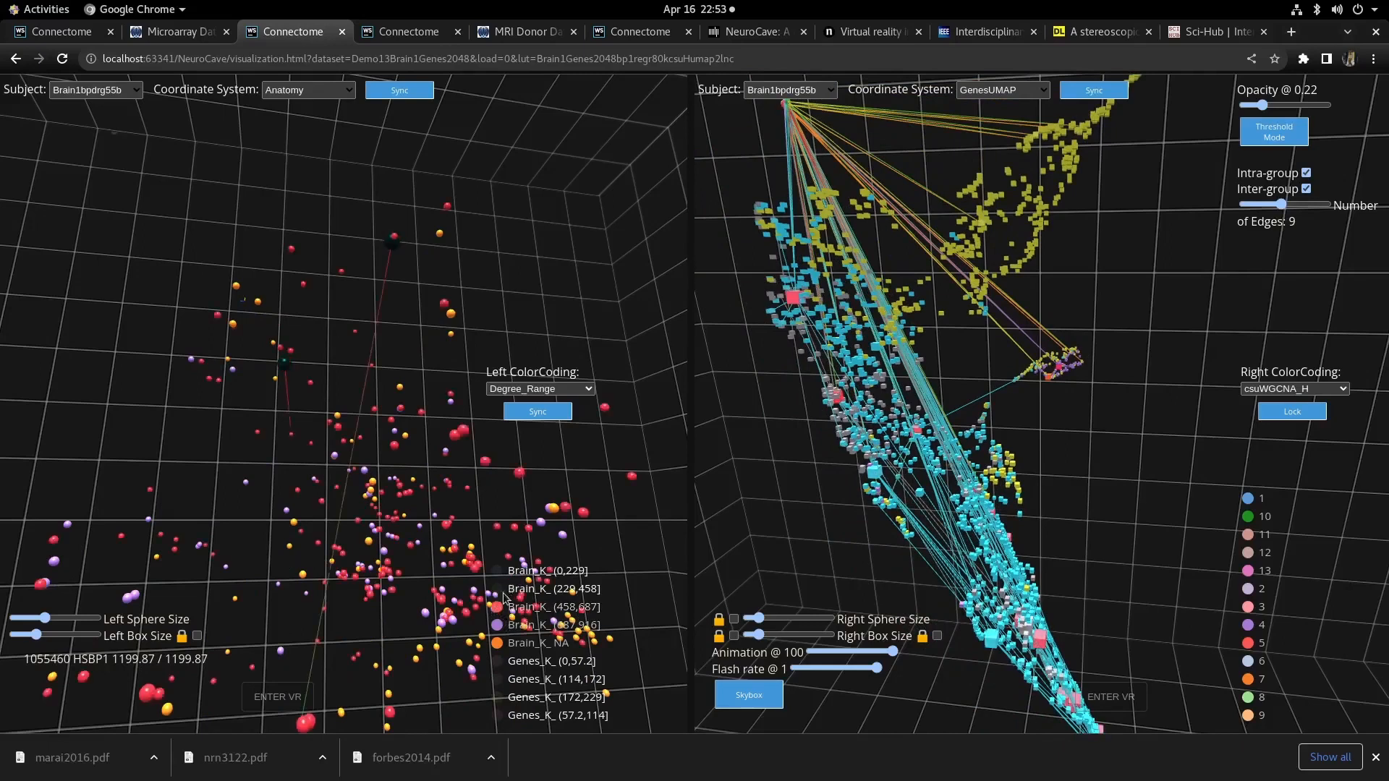
# - Select two red nodes near the top of the left view to display their connections
pyautogui.moveTo(254, 561); pyautogui.dragTo(284, 377)
pyautogui.click(286, 373)
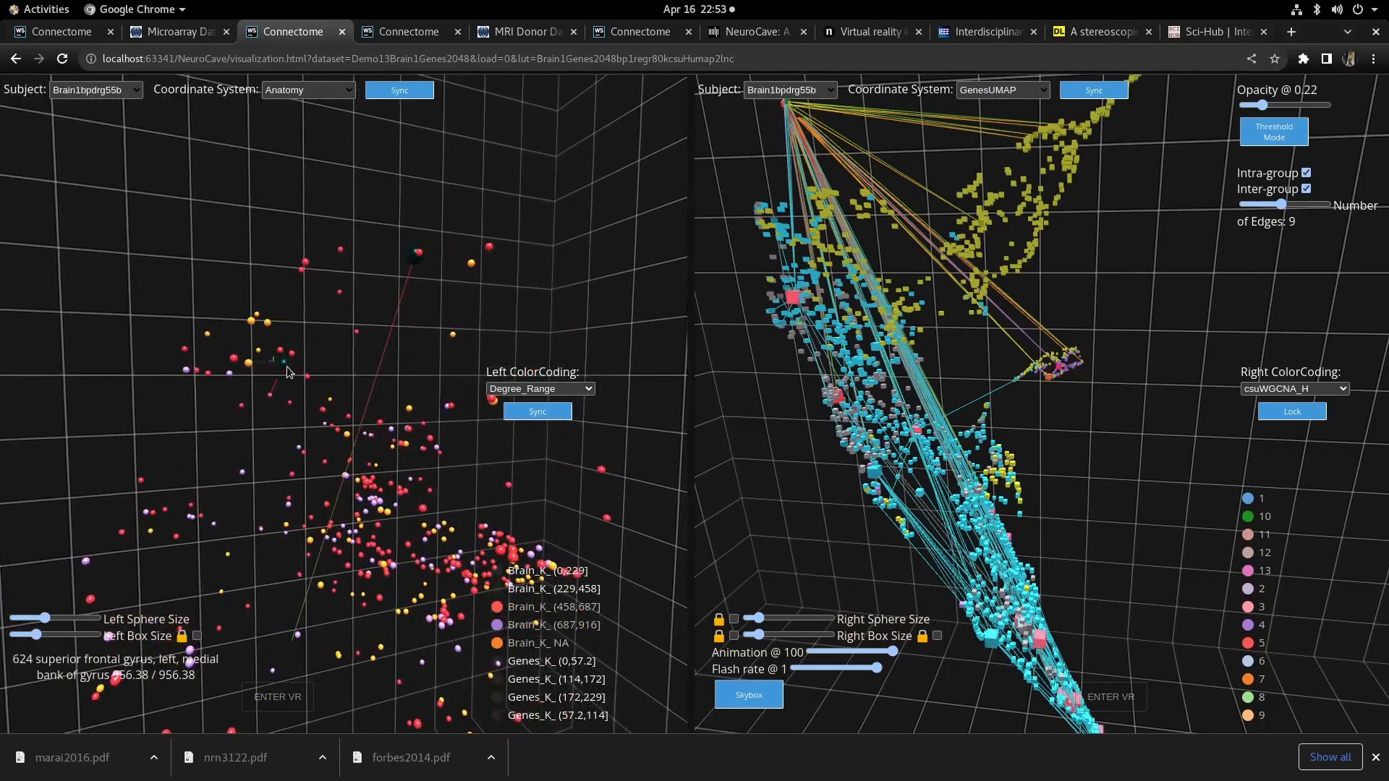
pyautogui.click(417, 259)
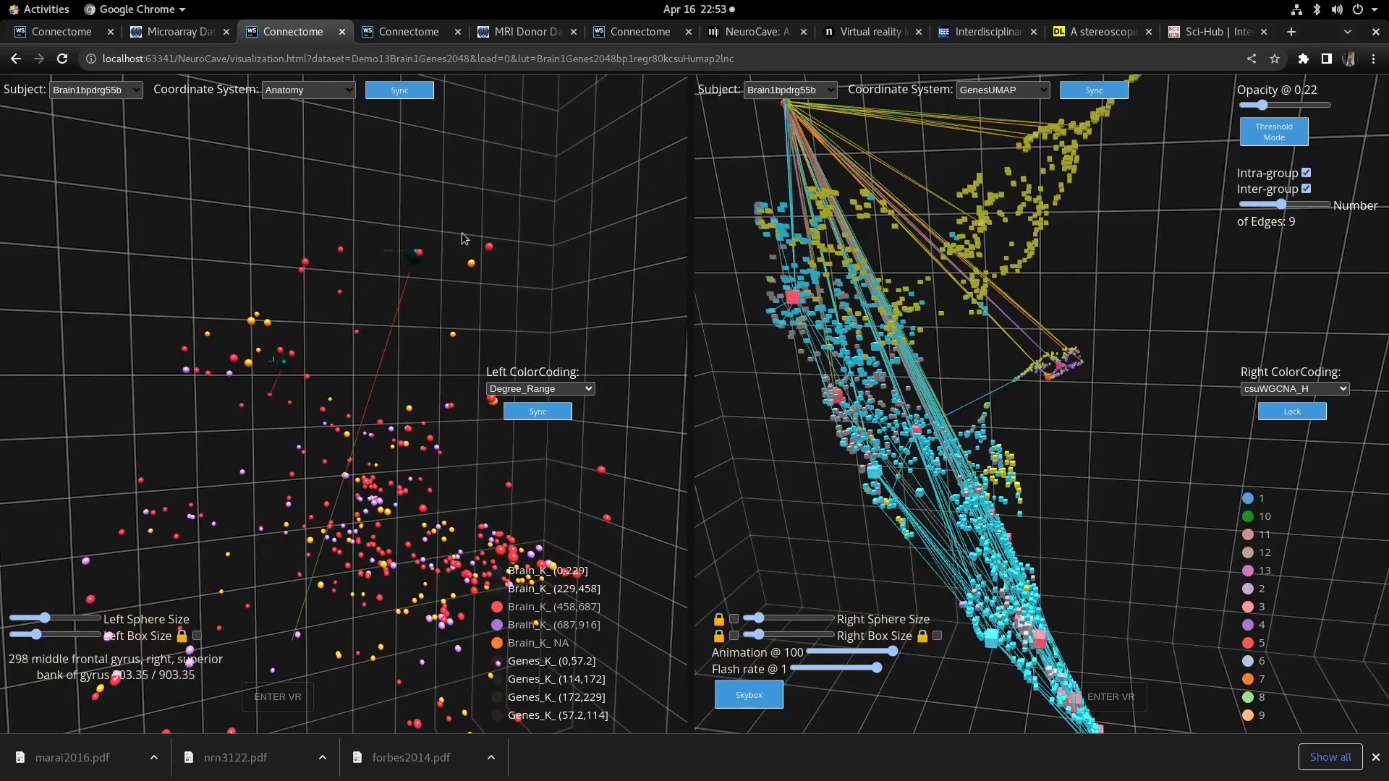
# - Orbit both the left and right views to examine the selected nodes' edges
pyautogui.moveTo(378, 310); pyautogui.dragTo(141, 483)
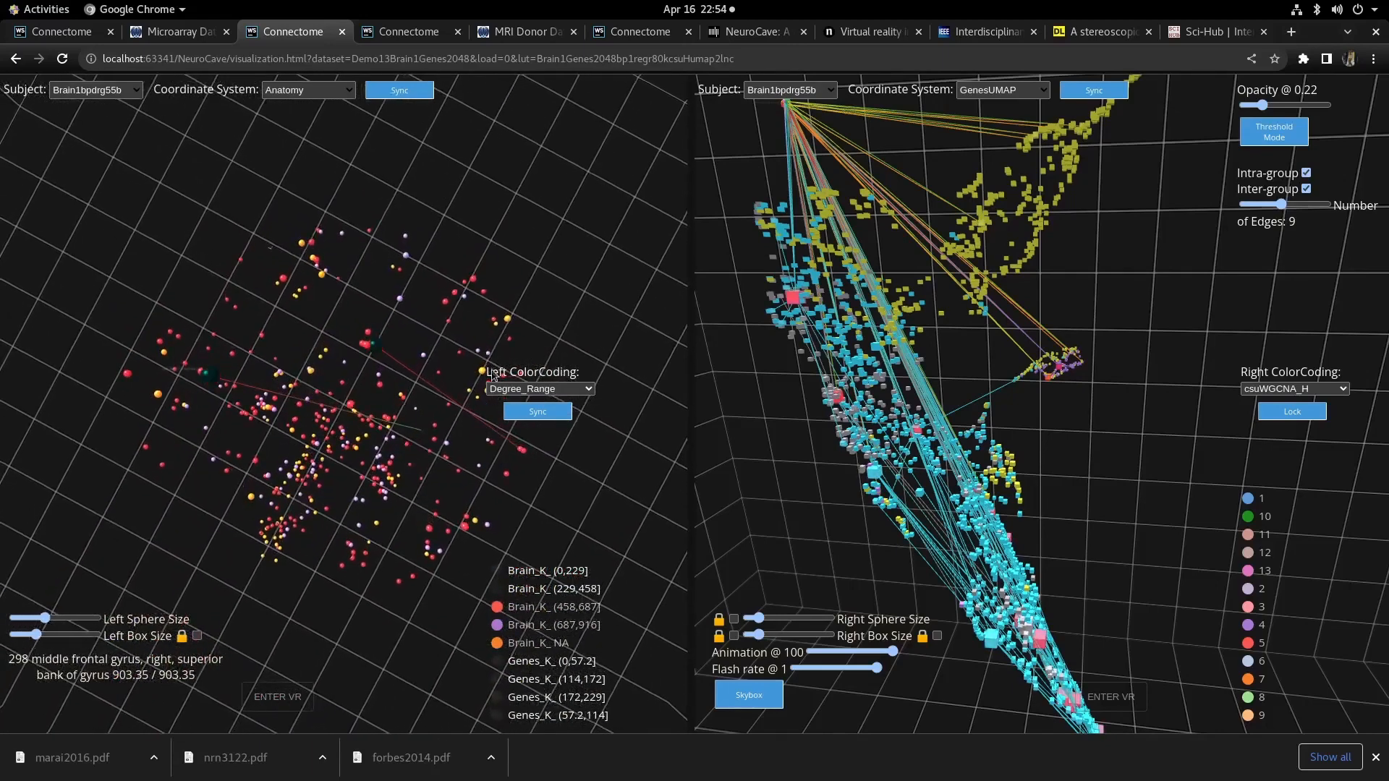
pyautogui.moveTo(454, 489); pyautogui.dragTo(346, 400)
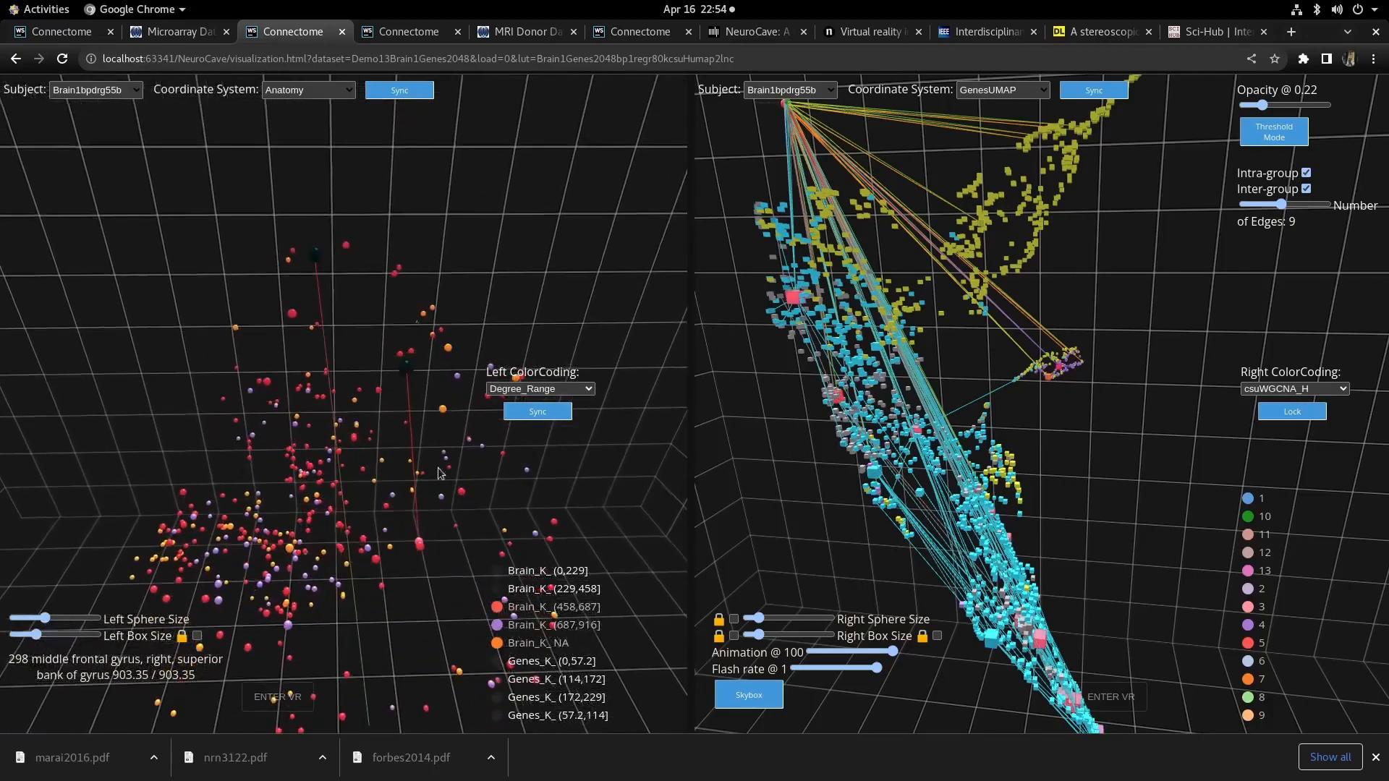
pyautogui.moveTo(422, 541)
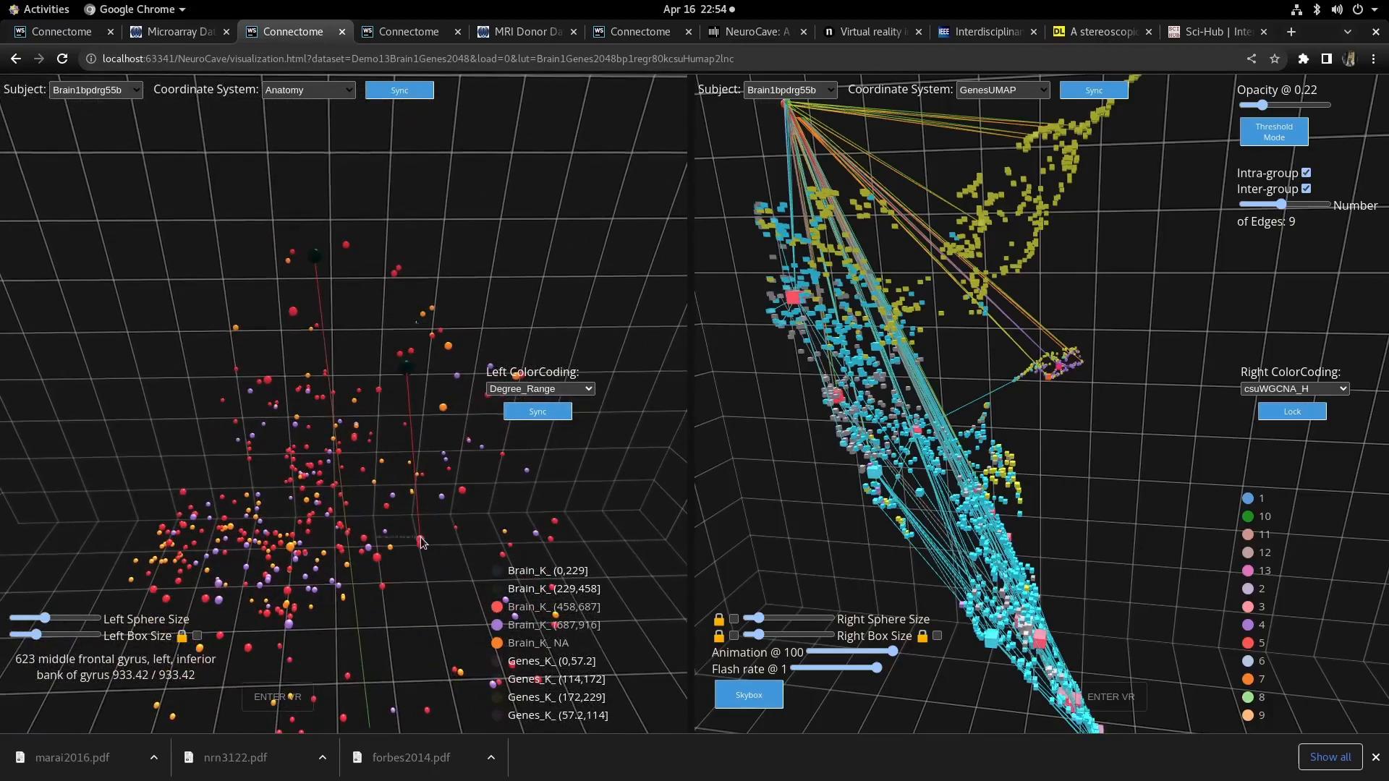
pyautogui.moveTo(1113, 361); pyautogui.dragTo(1172, 421)
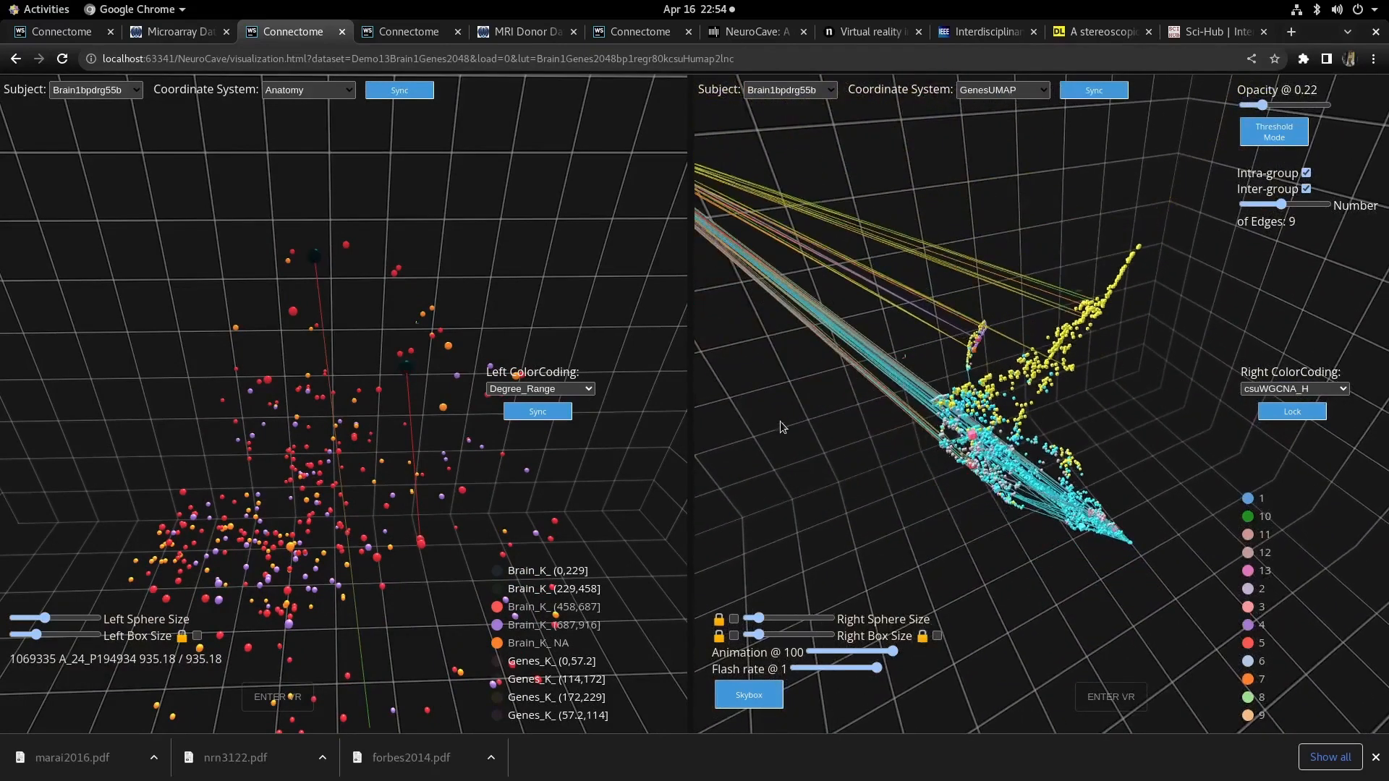
pyautogui.moveTo(780, 421); pyautogui.dragTo(908, 496)
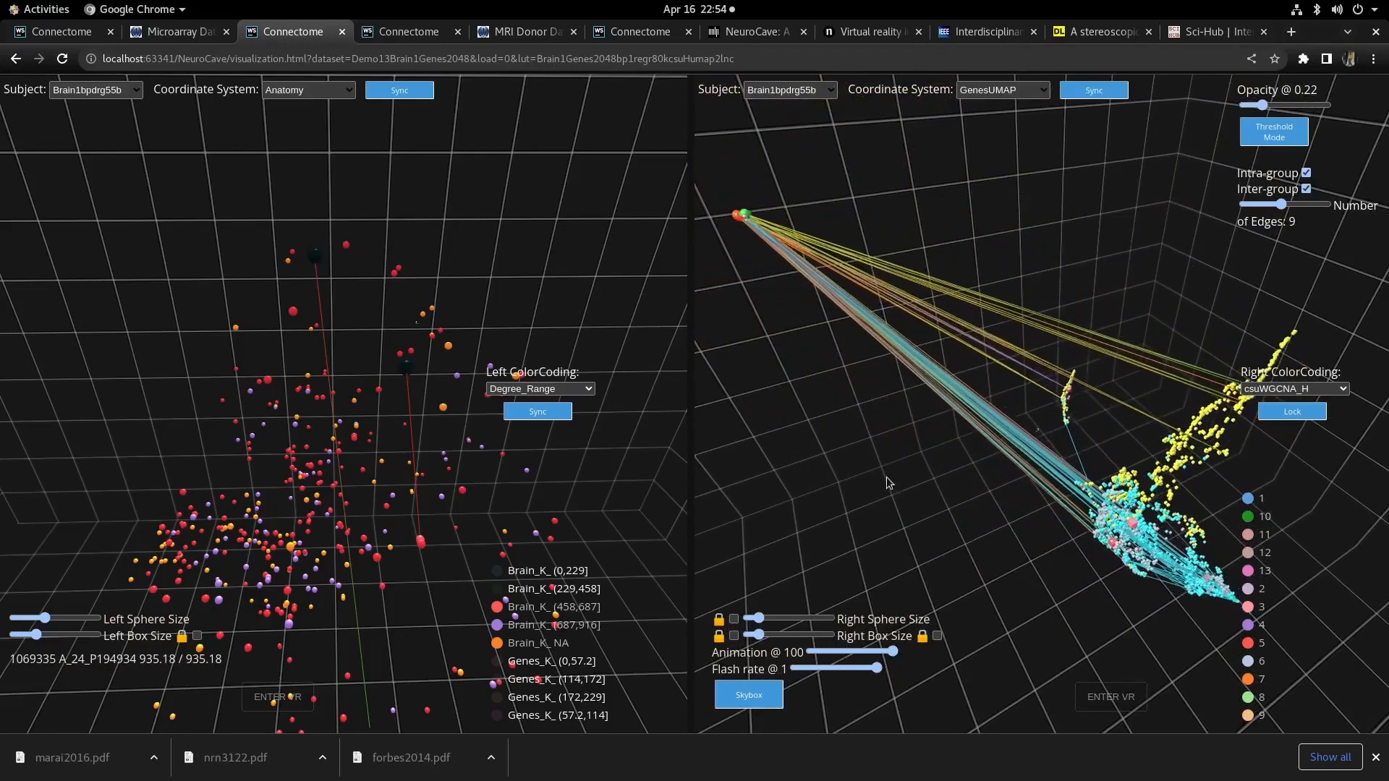